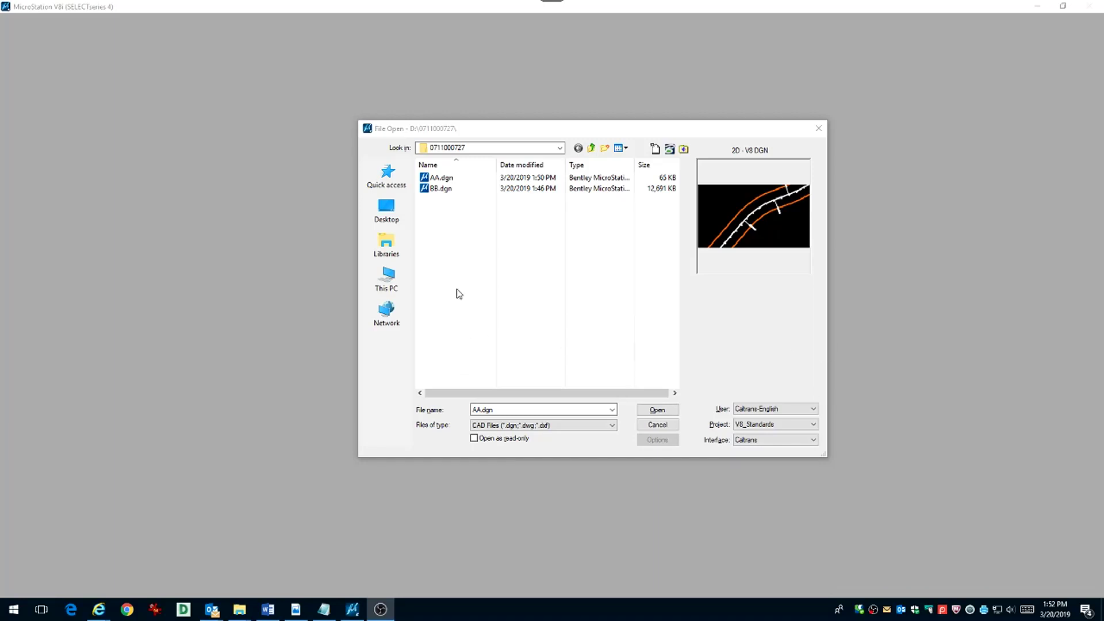
Step: Consult the Master Clip Frame Files section of the Caltrans CADD Users Manual in the web browser
{"action": "left_click", "coordinate": [459, 294]}
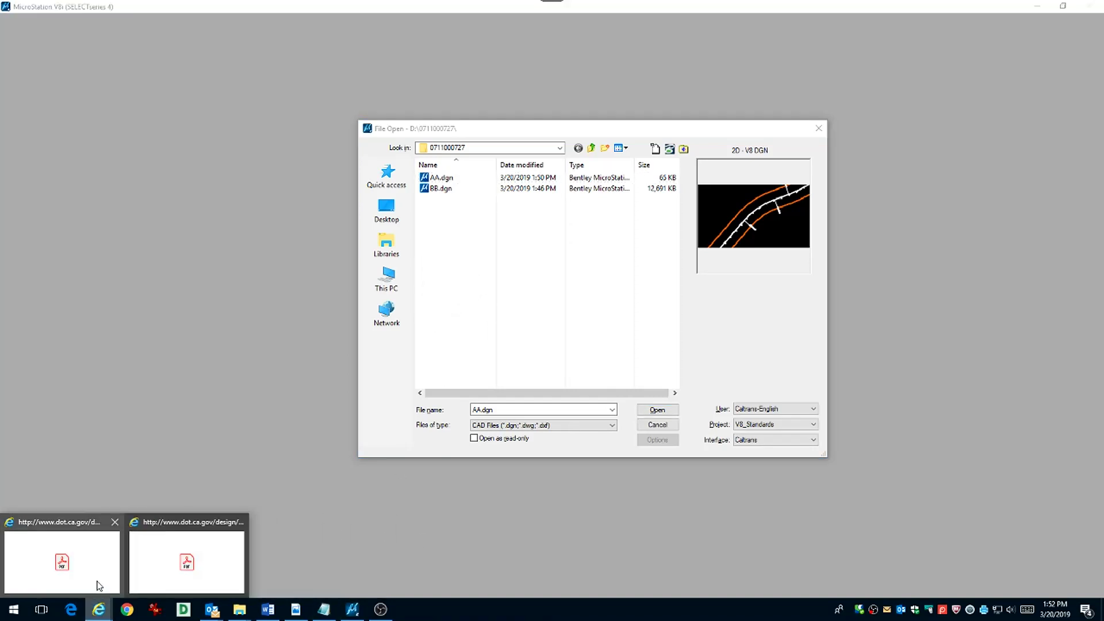
{"action": "left_click", "coordinate": [98, 584]}
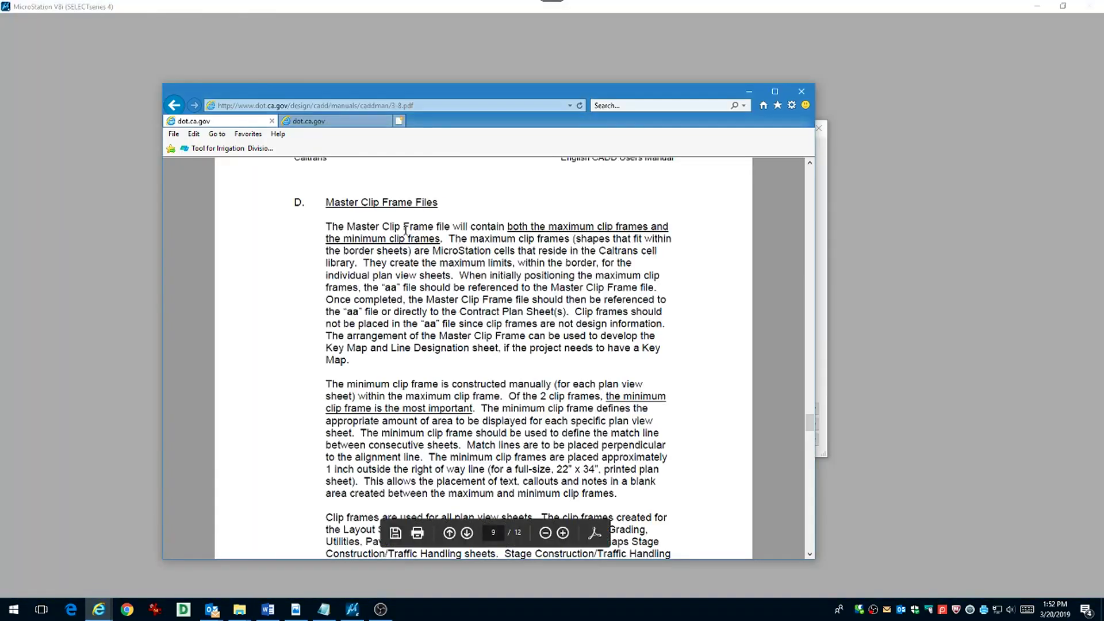
{"action": "scroll", "coordinate": [405, 231], "scroll_direction": "up", "scroll_amount": 1}
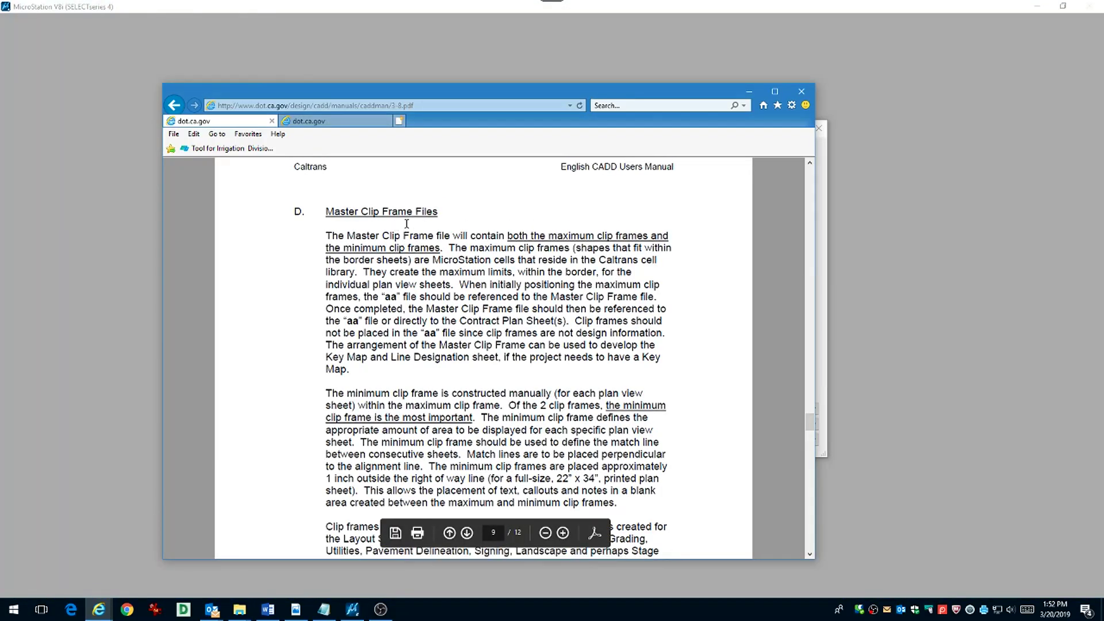
{"action": "left_click", "coordinate": [924, 268]}
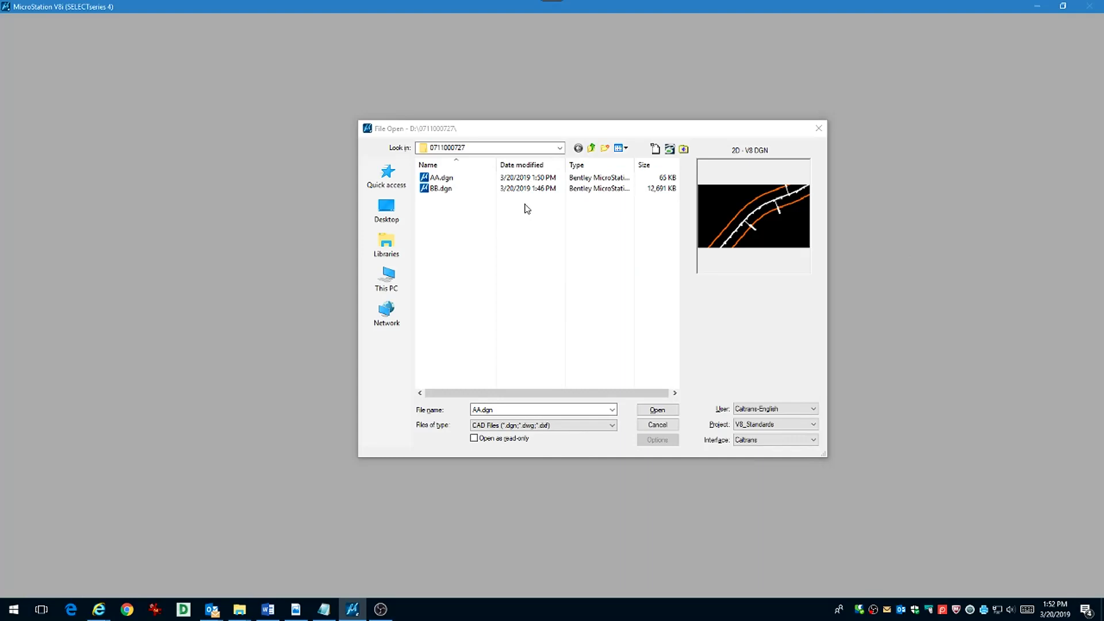
{"action": "double_click", "coordinate": [444, 179]}
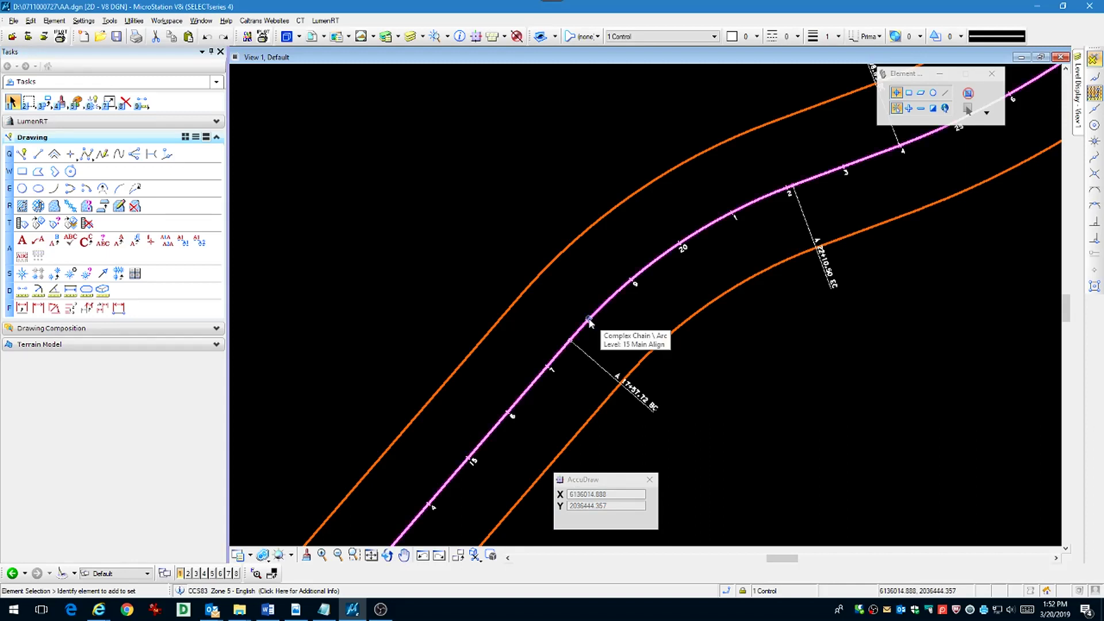
{"action": "scroll", "coordinate": [590, 323], "scroll_direction": "down", "scroll_amount": 2}
{"action": "scroll", "coordinate": [589, 323], "scroll_direction": "up", "scroll_amount": 3}
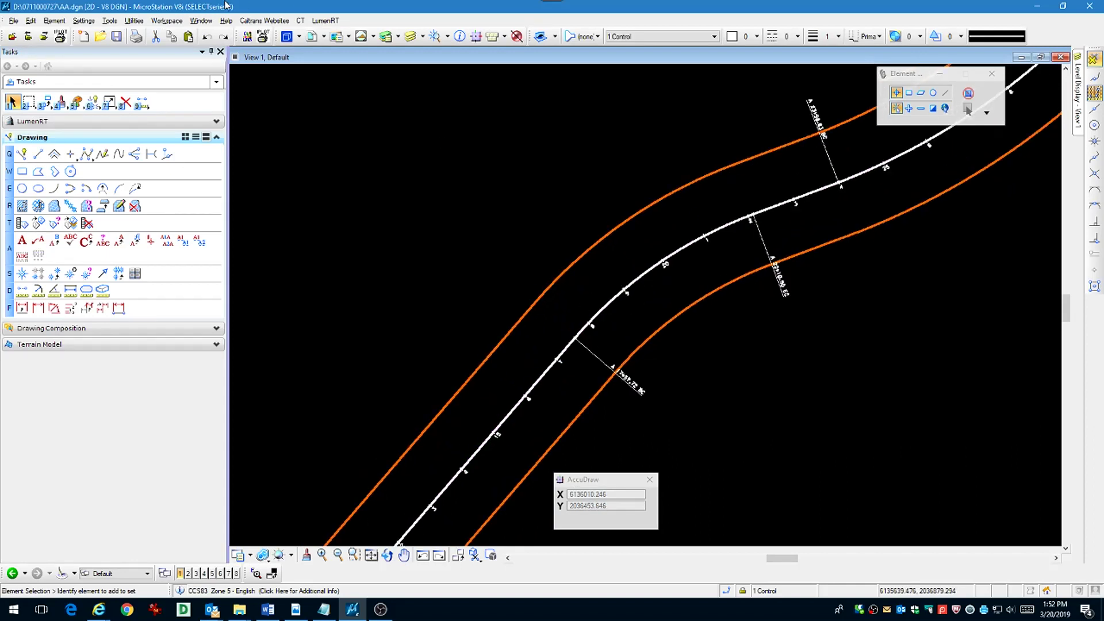
Step: Attach BB.dgn as a reference with the Coincident - World orientation, and save the settings and the file
{"action": "left_click", "coordinate": [321, 37]}
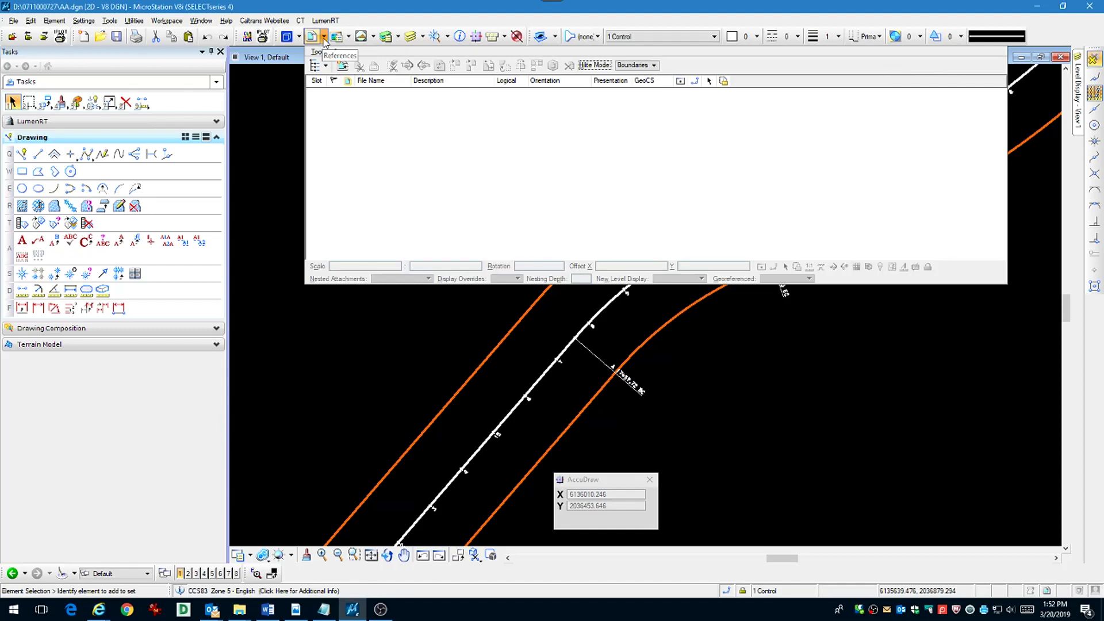
{"action": "left_click", "coordinate": [345, 70]}
{"action": "left_click", "coordinate": [434, 190]}
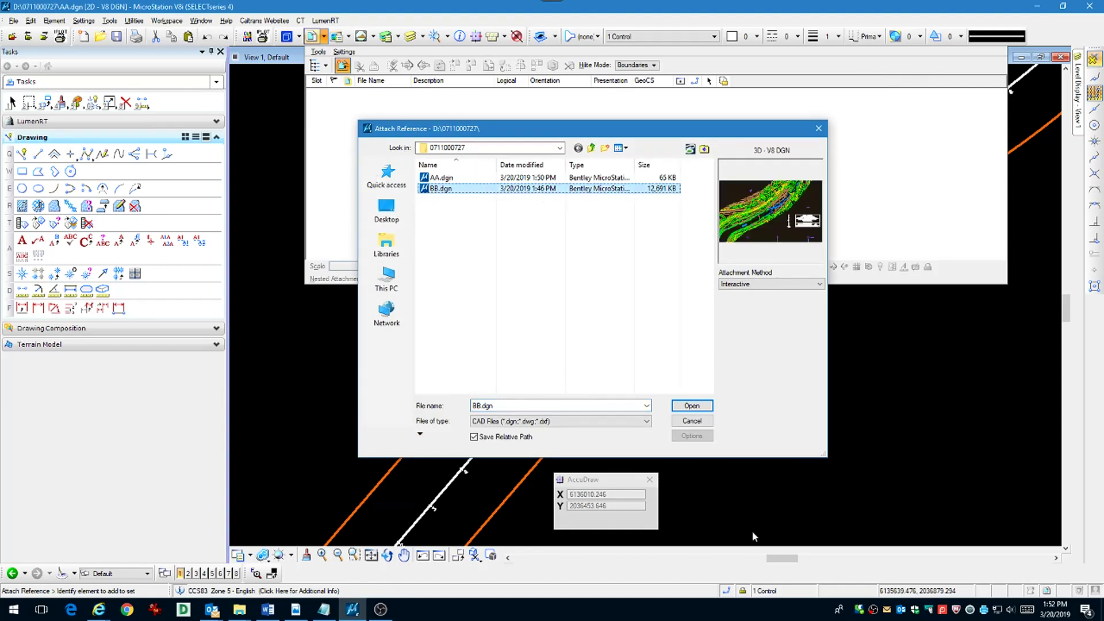
{"action": "left_click", "coordinate": [692, 406]}
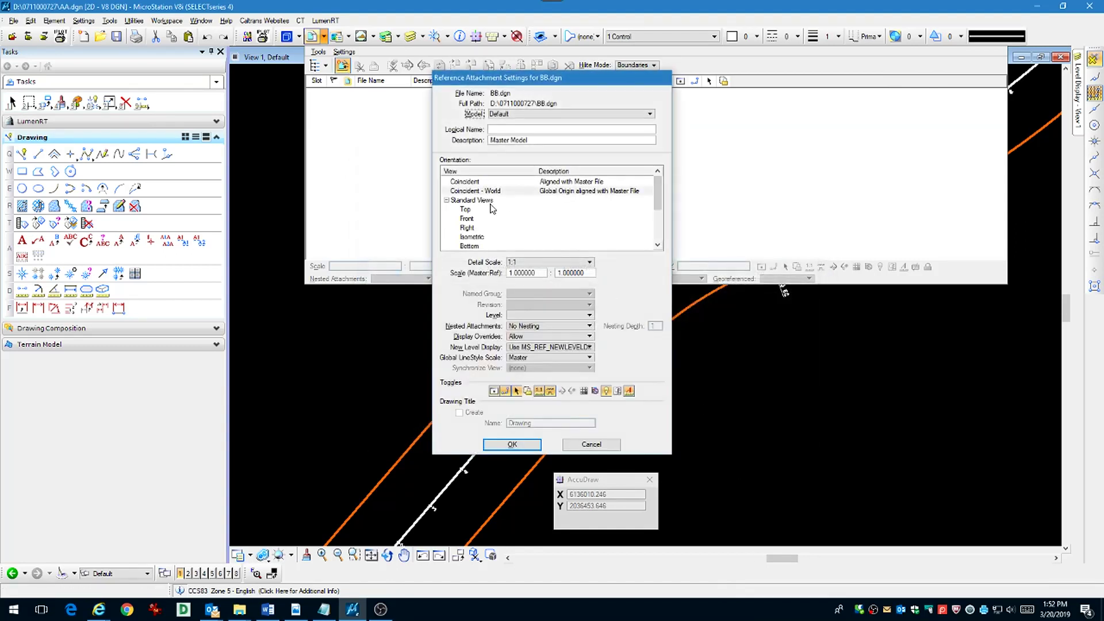
{"action": "left_click", "coordinate": [478, 194]}
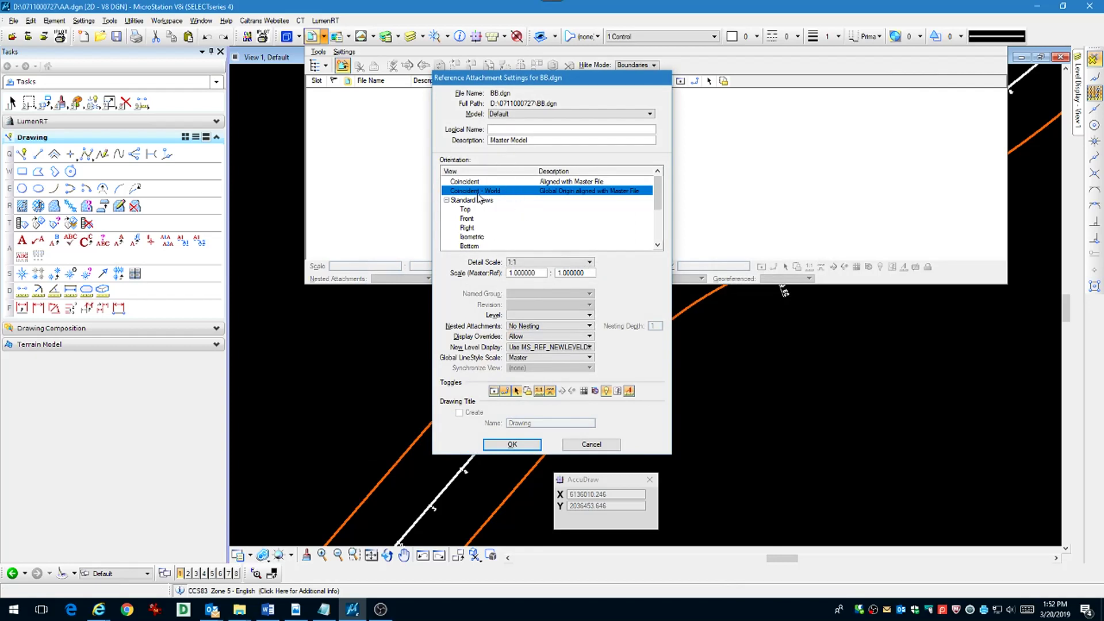
{"action": "left_click", "coordinate": [447, 201]}
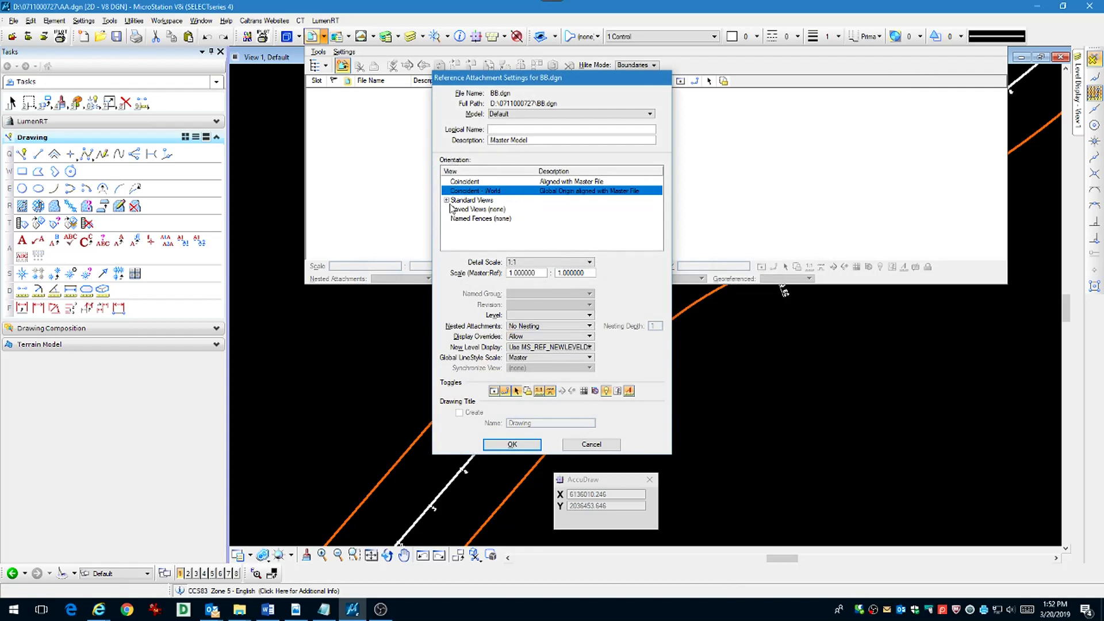
{"action": "left_click", "coordinate": [512, 444]}
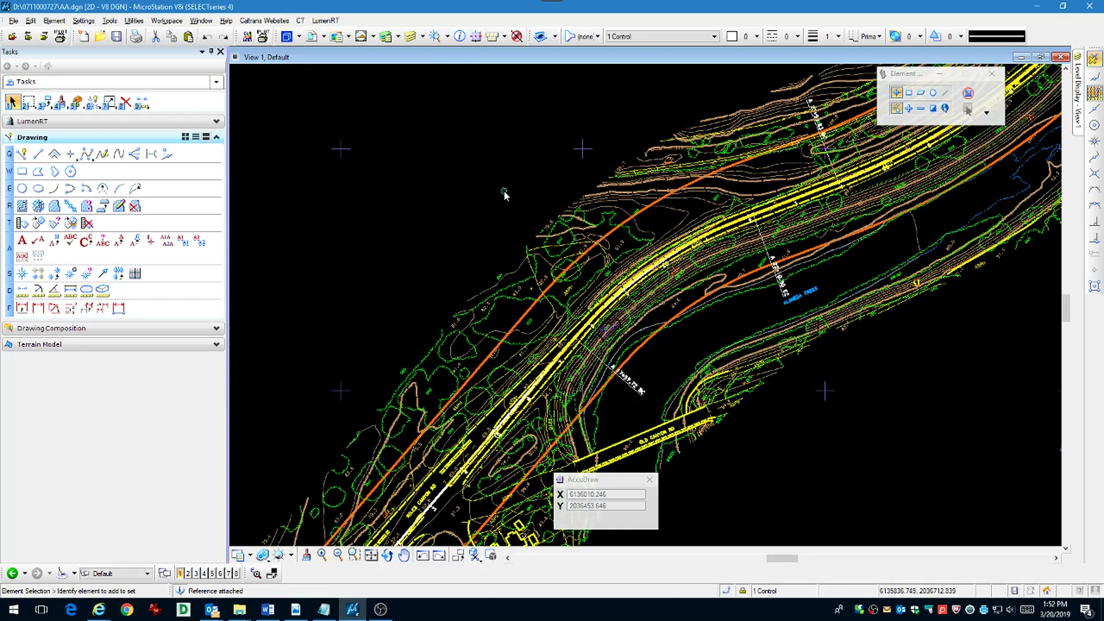
{"action": "key", "text": "ctrl+f"}
{"action": "key", "text": "ctrl+s"}
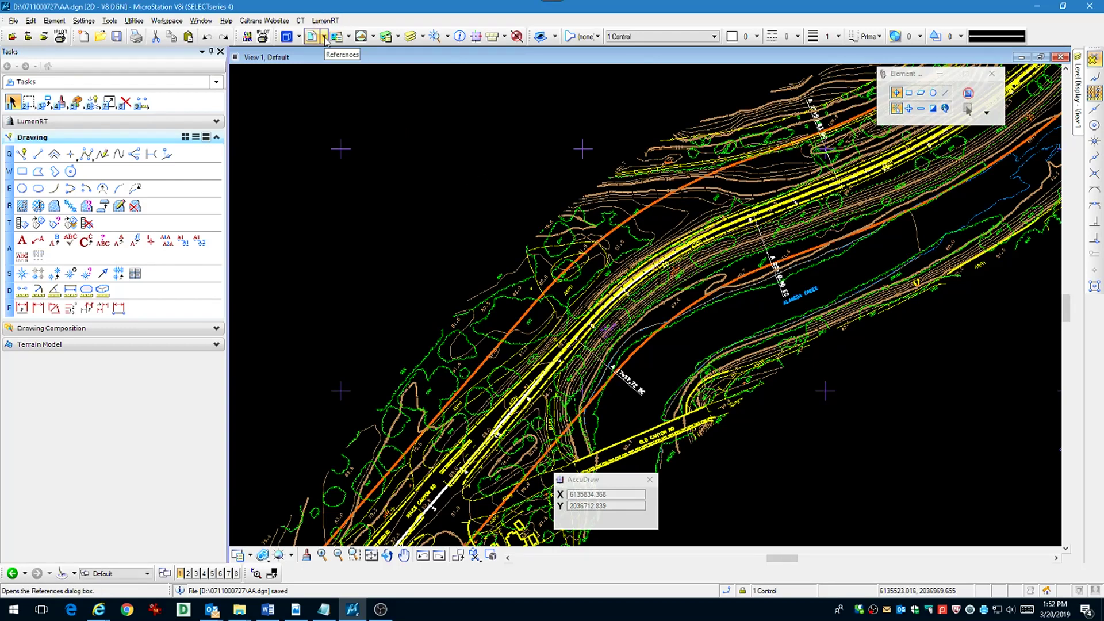
Step: Move AA.dgn below BB.dgn in the reference update sequence, and save and close the design file
{"action": "left_click", "coordinate": [312, 36]}
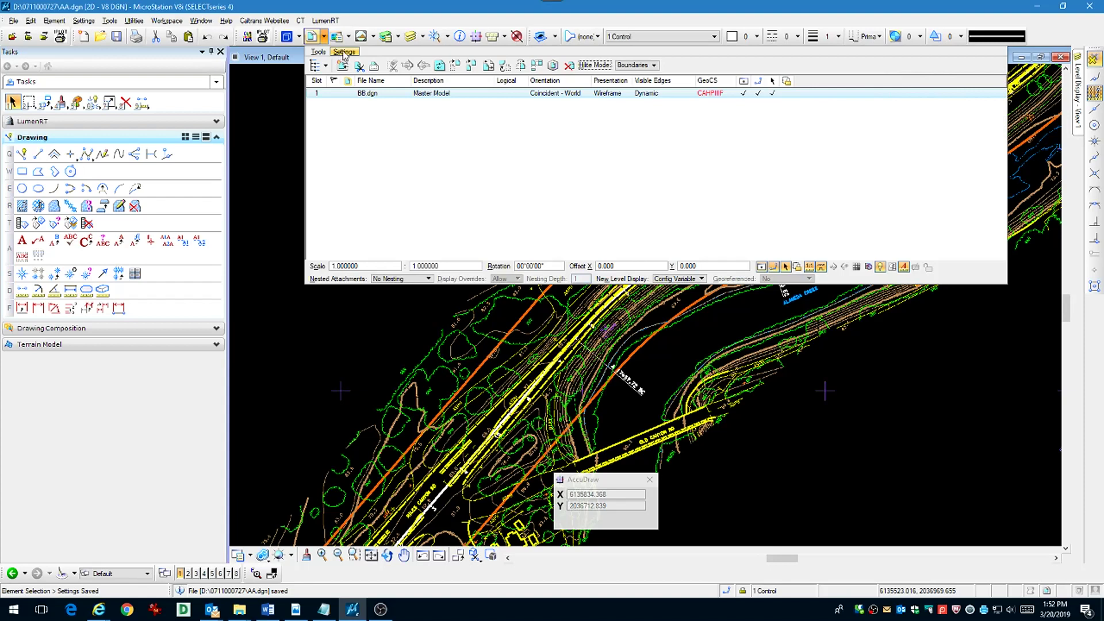
{"action": "left_click", "coordinate": [344, 52]}
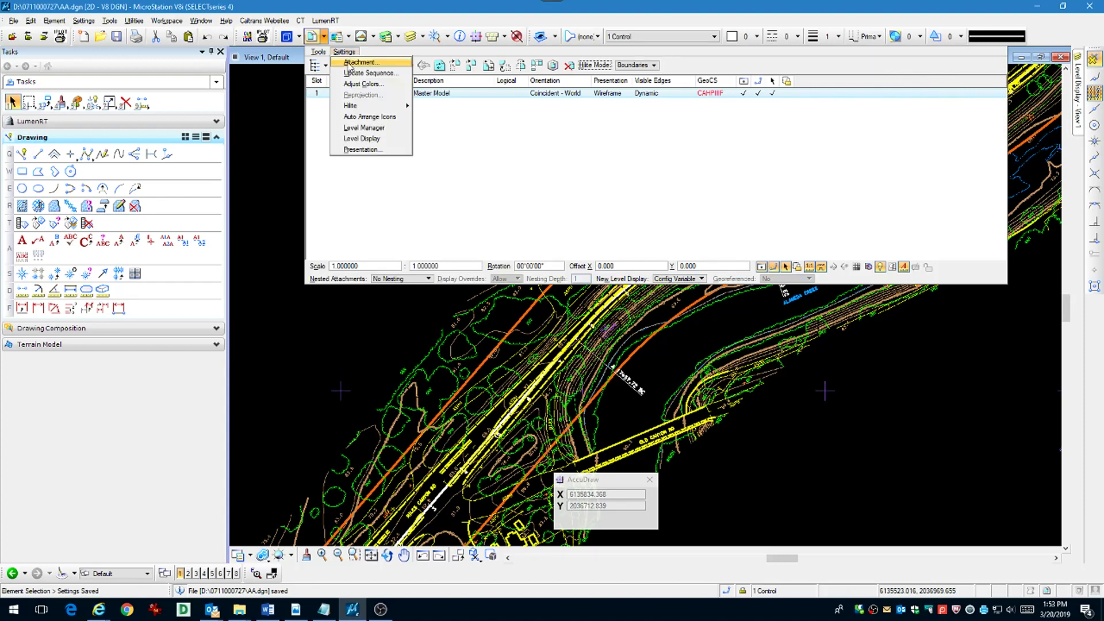
{"action": "left_click", "coordinate": [356, 73]}
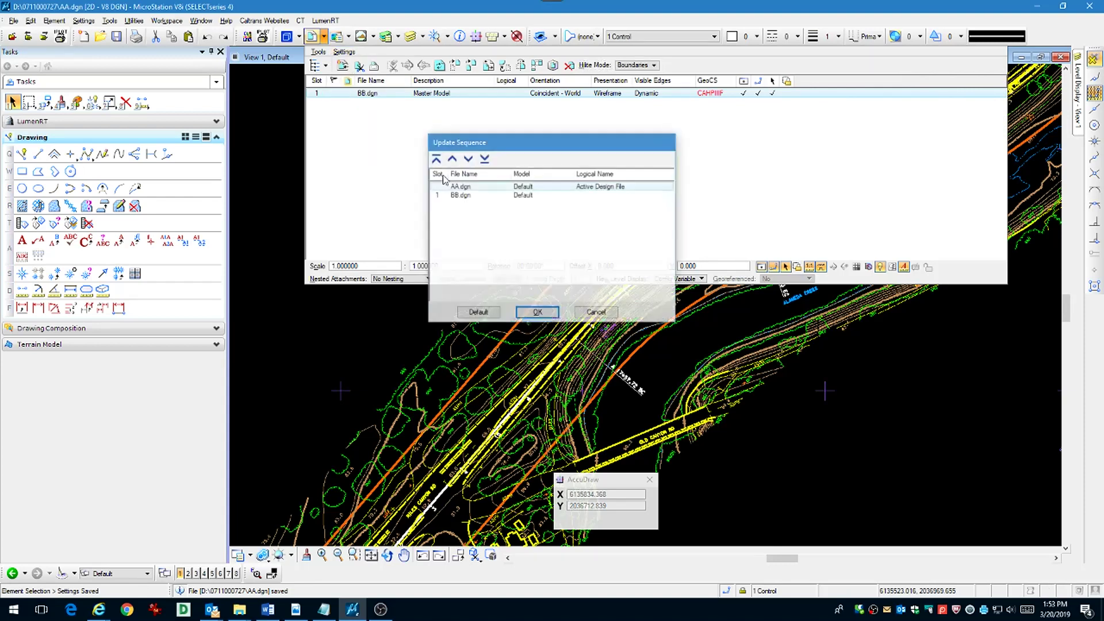
{"action": "left_click", "coordinate": [468, 158]}
{"action": "left_click", "coordinate": [537, 312]}
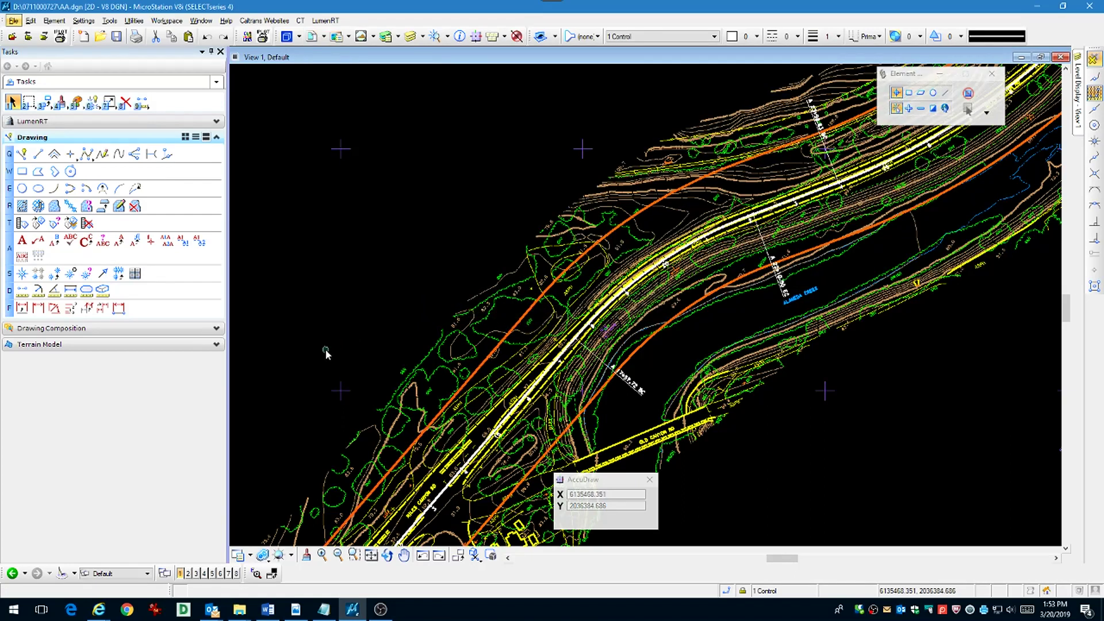
{"action": "key", "text": "ctrl+f"}
{"action": "key", "text": "ctrl+s"}
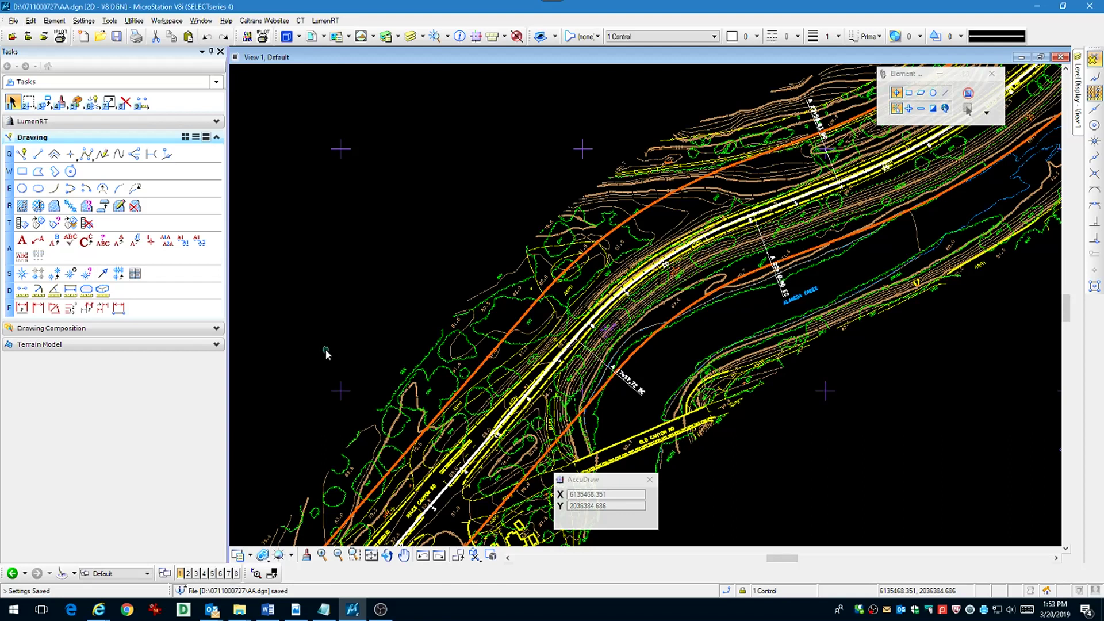
{"action": "key", "text": "ctrl+w"}
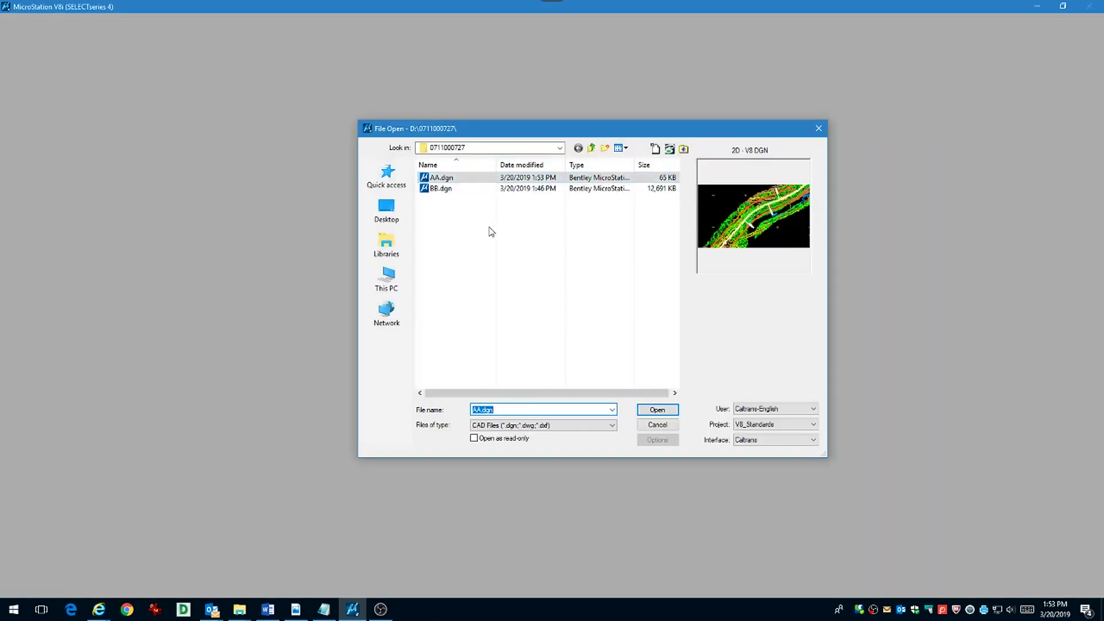
{"action": "left_click", "coordinate": [461, 236]}
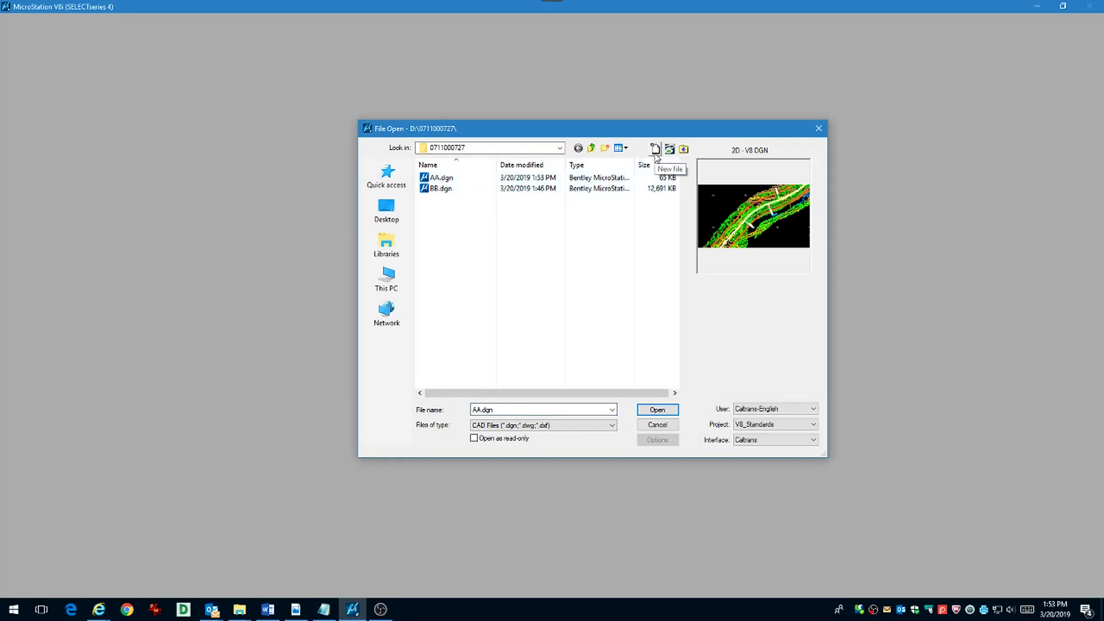
{"action": "key", "text": "ctrl"}
{"action": "left_click", "coordinate": [656, 150]}
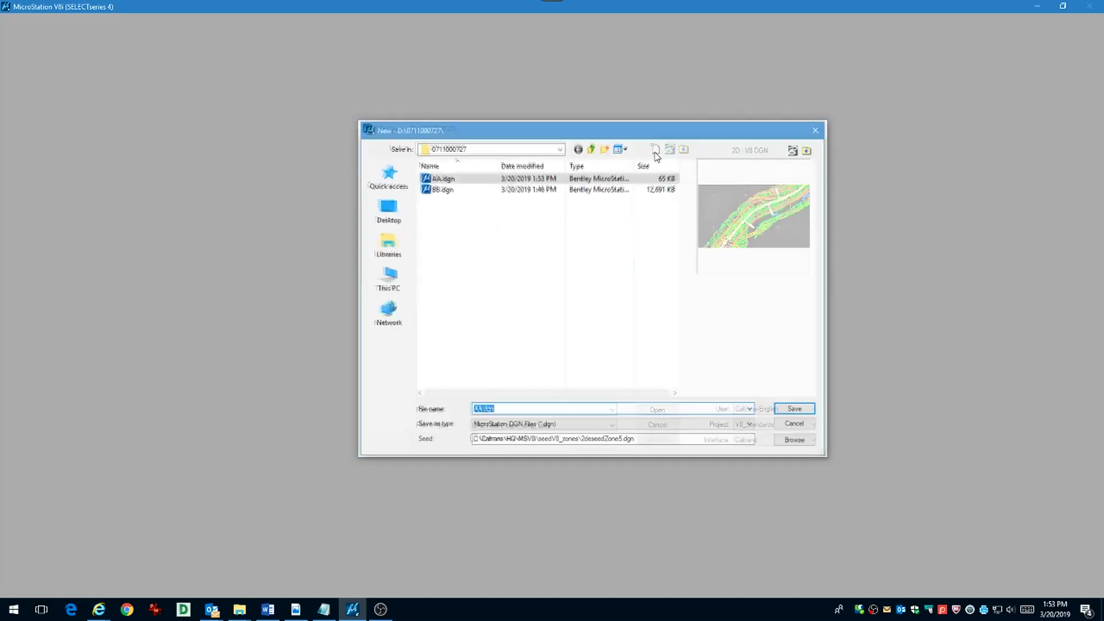
{"action": "left_click", "coordinate": [636, 444]}
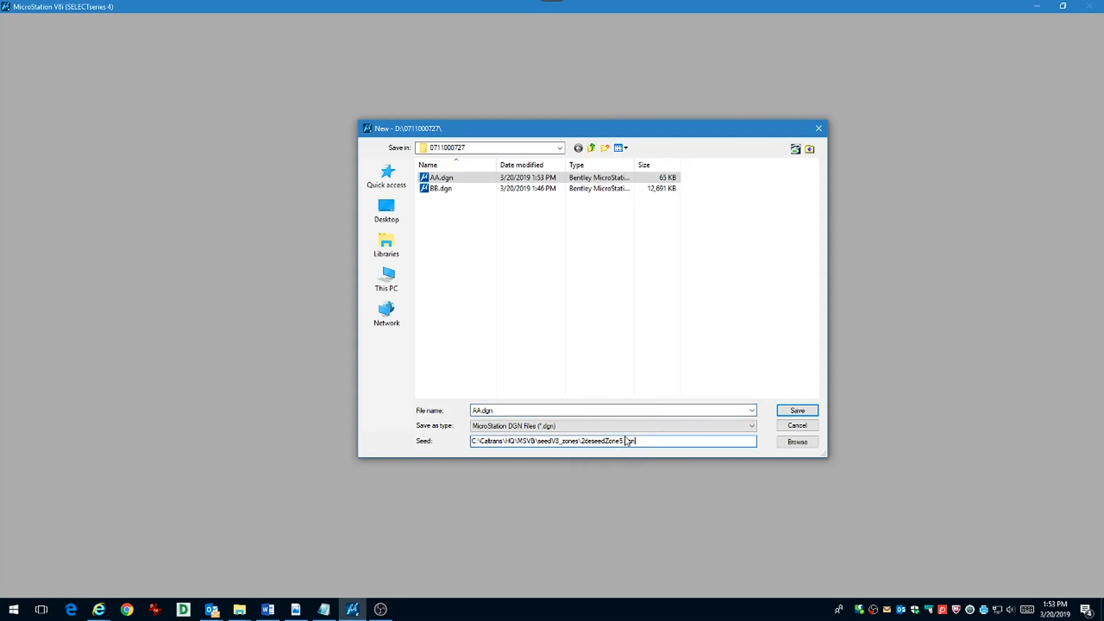
{"action": "left_click", "coordinate": [633, 413]}
{"action": "type", "text": "BO"}
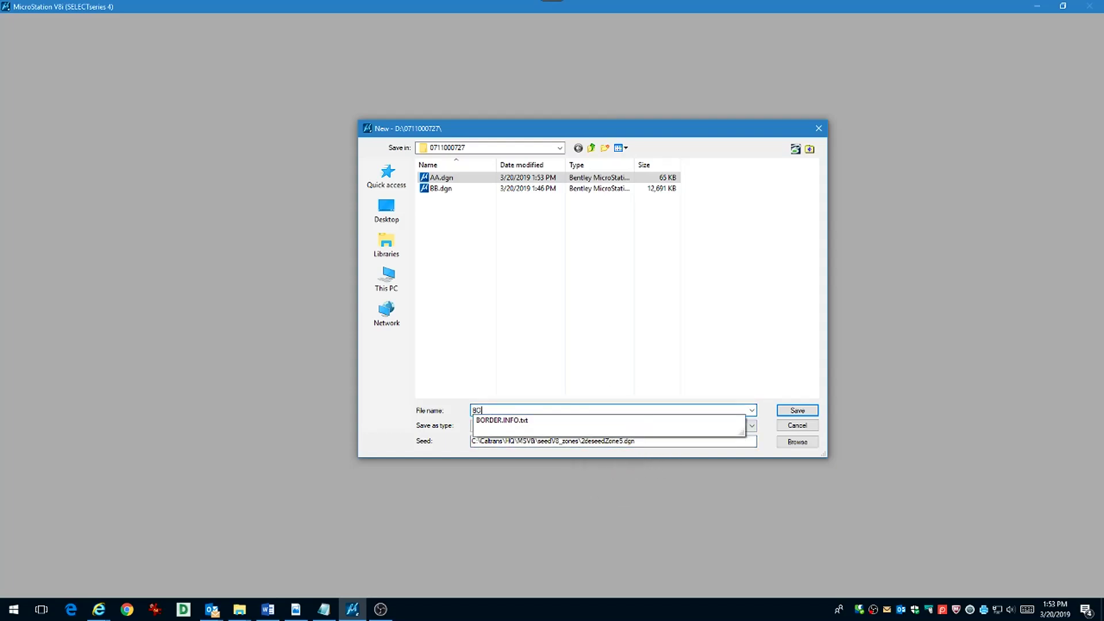
{"action": "type", "text": "RDER"}
{"action": "key", "text": "Return"}
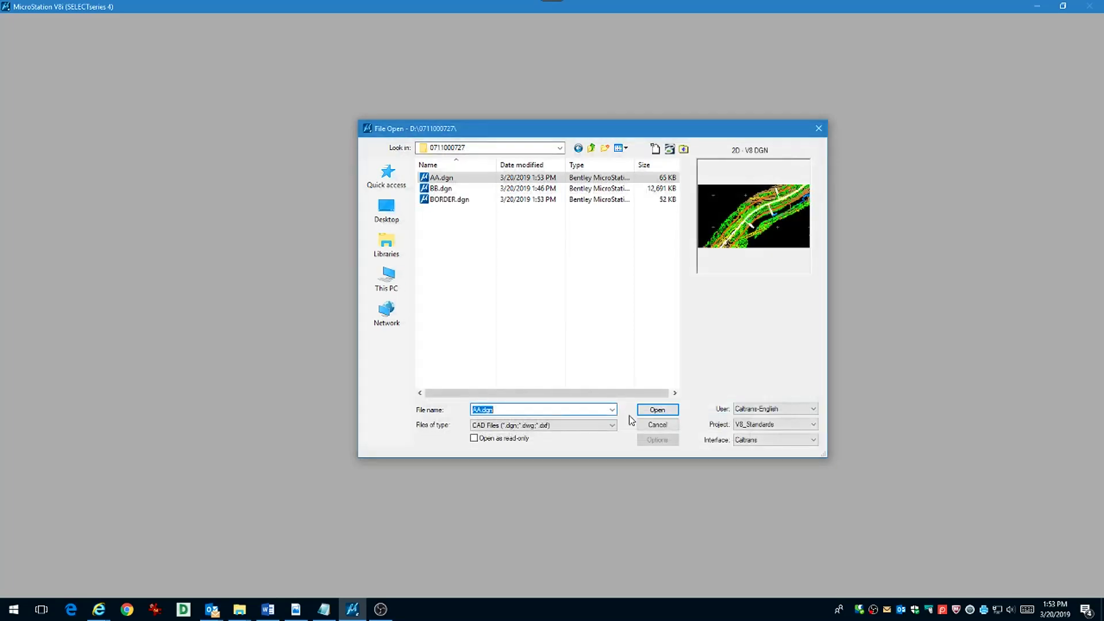
{"action": "double_click", "coordinate": [452, 201]}
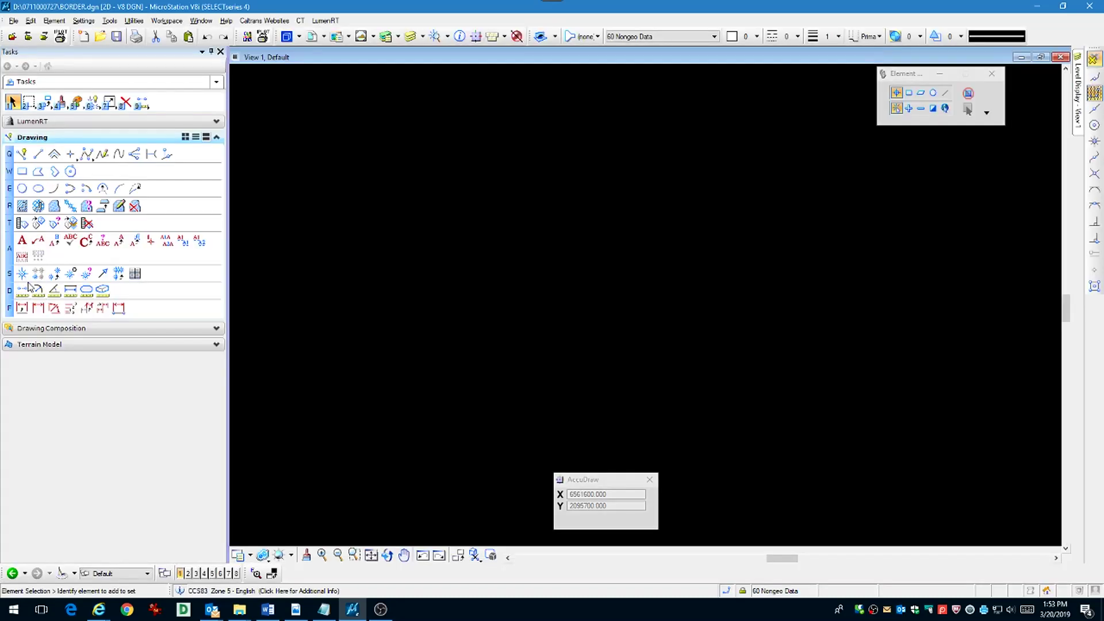
Step: Place the FULPLN border sheet cell at scale 1 in the empty view, and save the settings and file
{"action": "left_click", "coordinate": [22, 274]}
{"action": "left_click", "coordinate": [957, 90]}
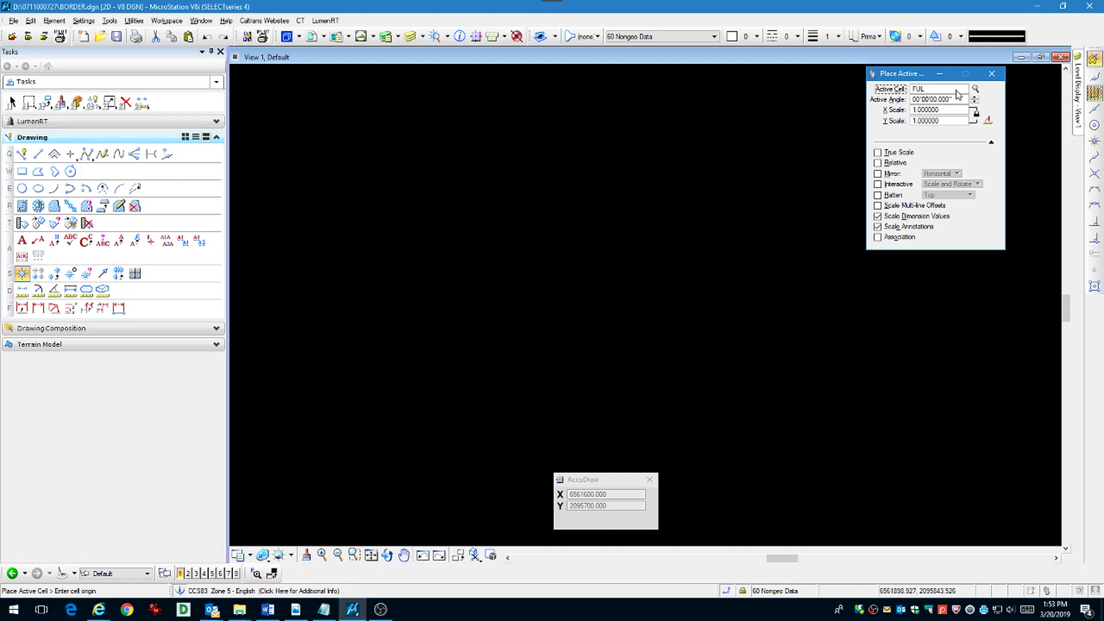
{"action": "key", "text": "Return"}
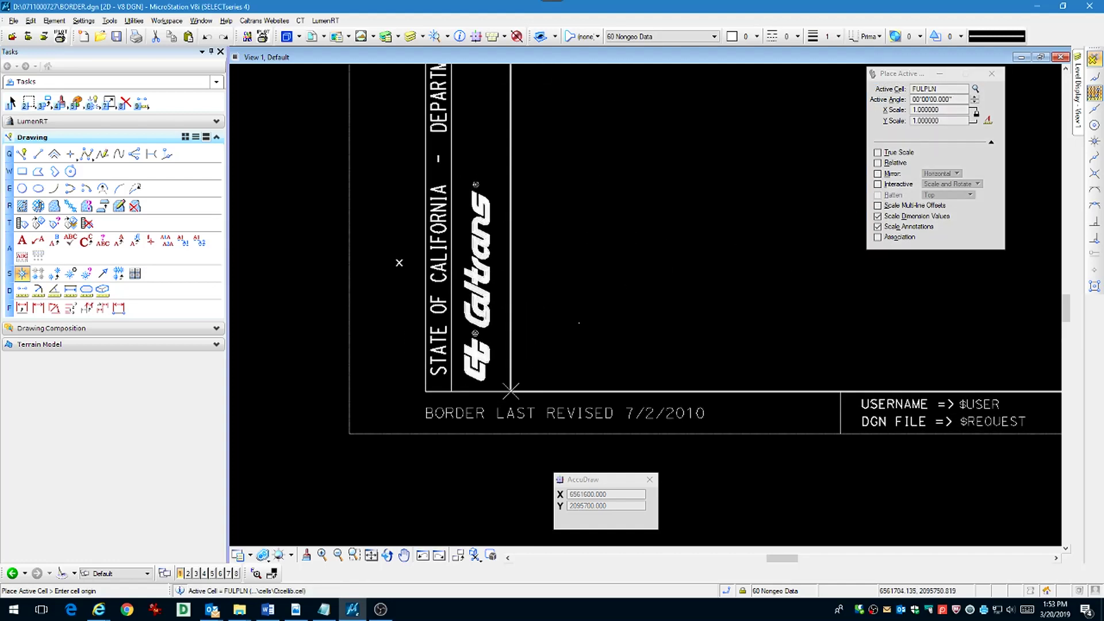
{"action": "left_click", "coordinate": [412, 447]}
{"action": "right_click", "coordinate": [419, 448]}
{"action": "middle_click", "coordinate": [427, 451]}
{"action": "middle_click", "coordinate": [426, 451]}
{"action": "right_click", "coordinate": [695, 369]}
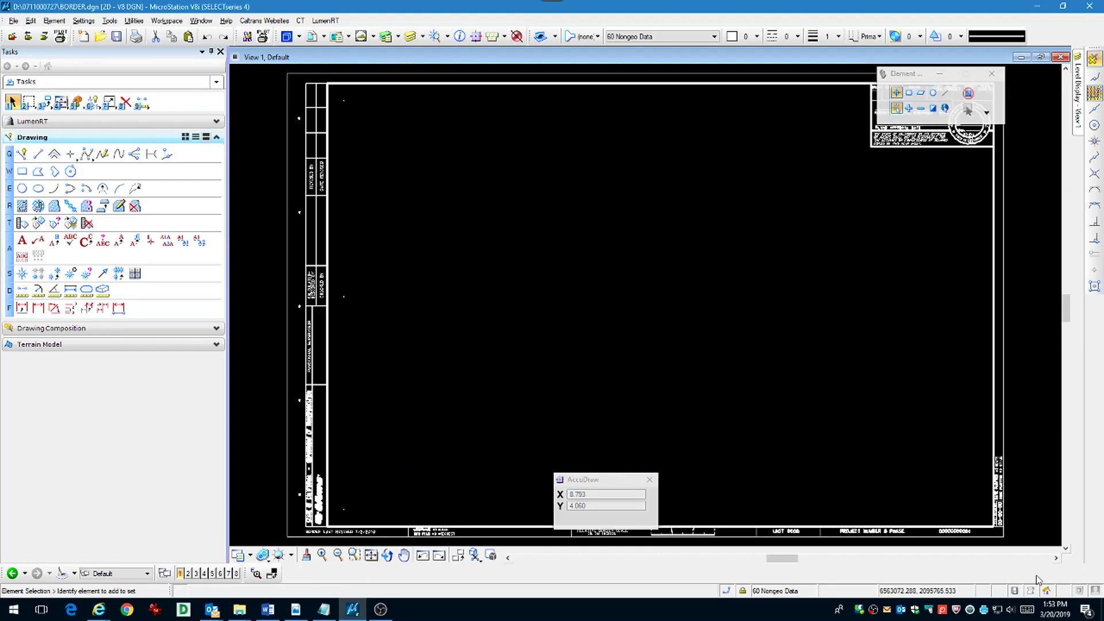
{"action": "left_click", "coordinate": [1015, 509]}
{"action": "key", "text": "ctrl+f"}
{"action": "scroll", "coordinate": [930, 544], "scroll_direction": "up", "scroll_amount": 4}
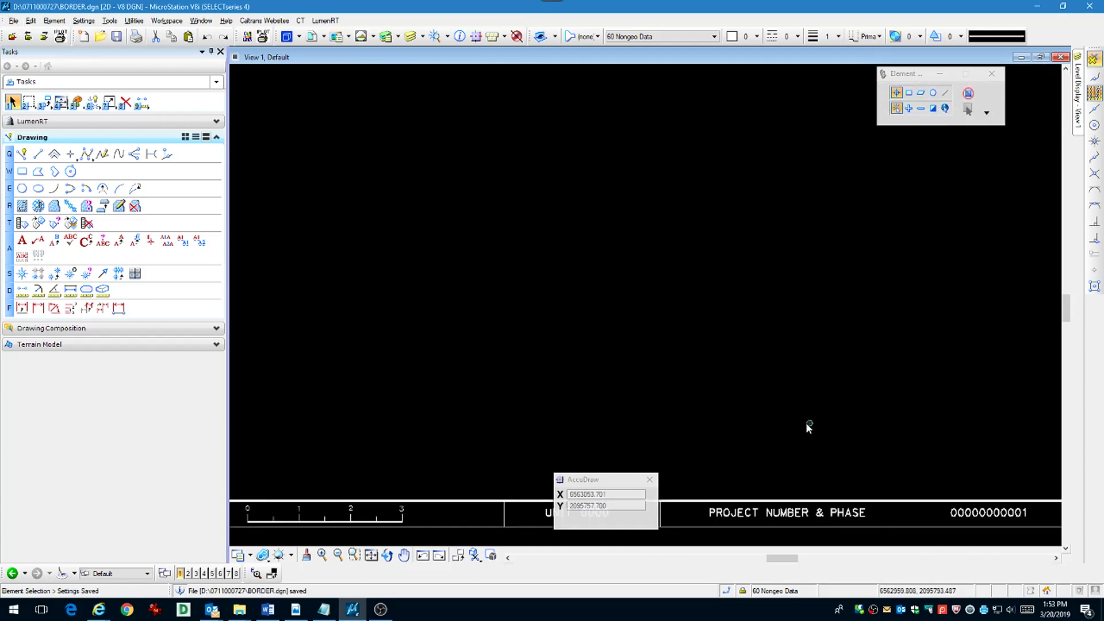
{"action": "left_click_drag", "start_coordinate": [799, 392], "coordinate": [828, 434], "text": "shift"}
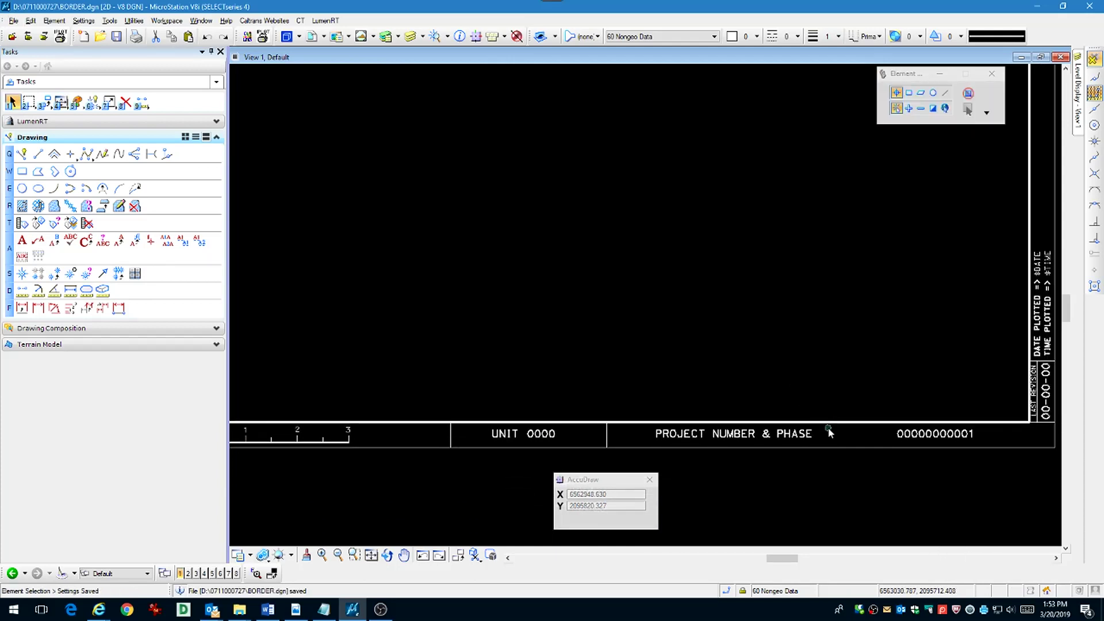
{"action": "double_click", "coordinate": [922, 433]}
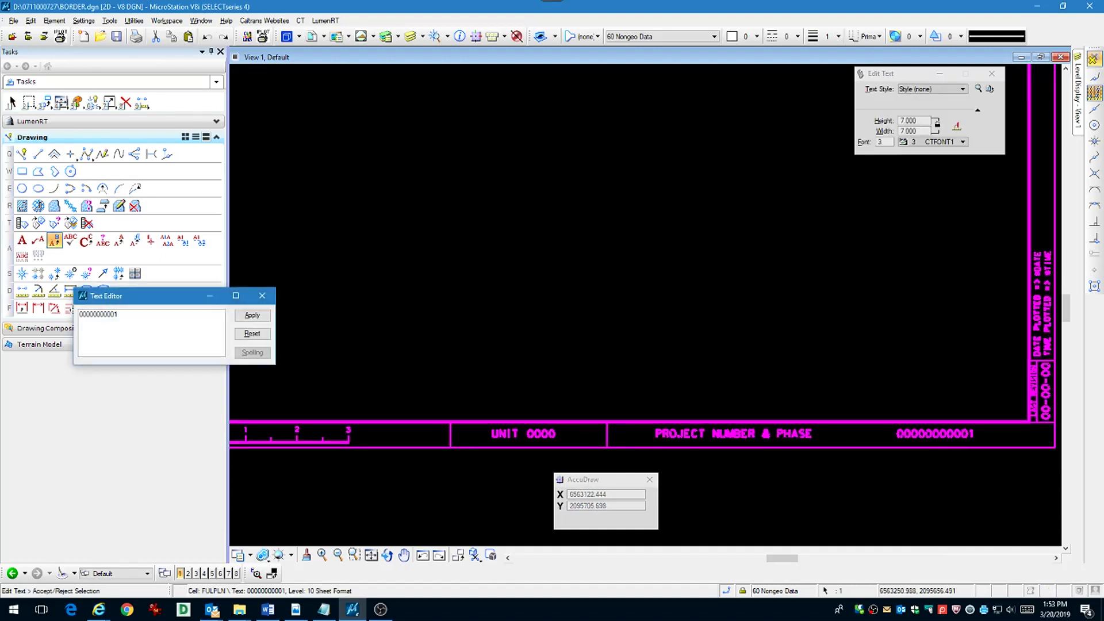
{"action": "key", "text": "alt+Tab"}
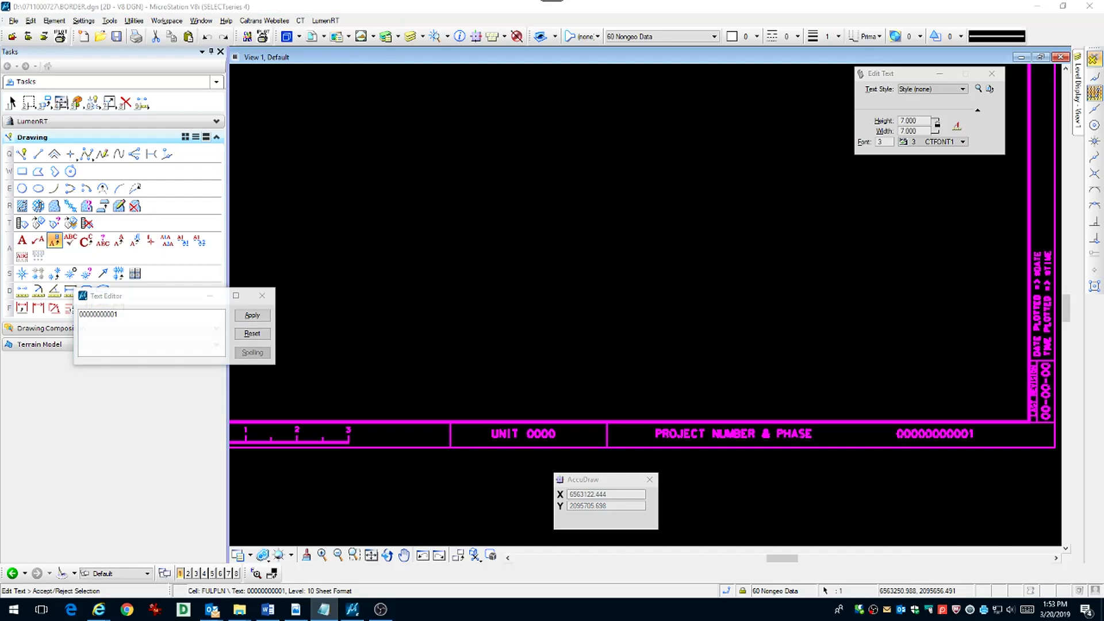
{"action": "left_click", "coordinate": [139, 326]}
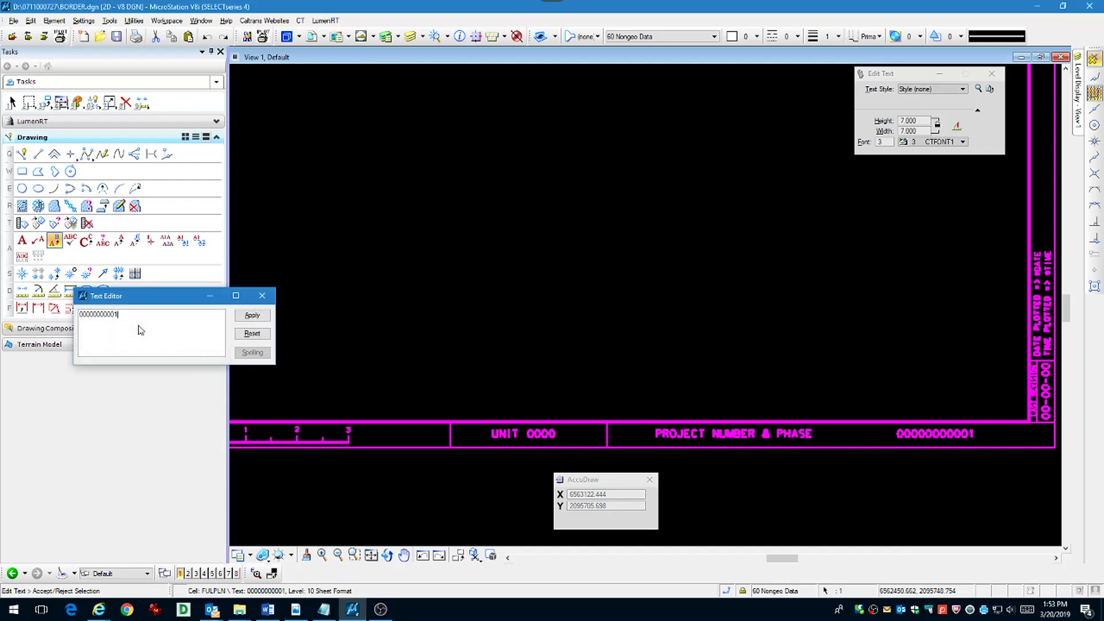
{"action": "double_click", "coordinate": [139, 326]}
{"action": "key", "text": "ctrl+v"}
{"action": "left_click", "coordinate": [657, 295]}
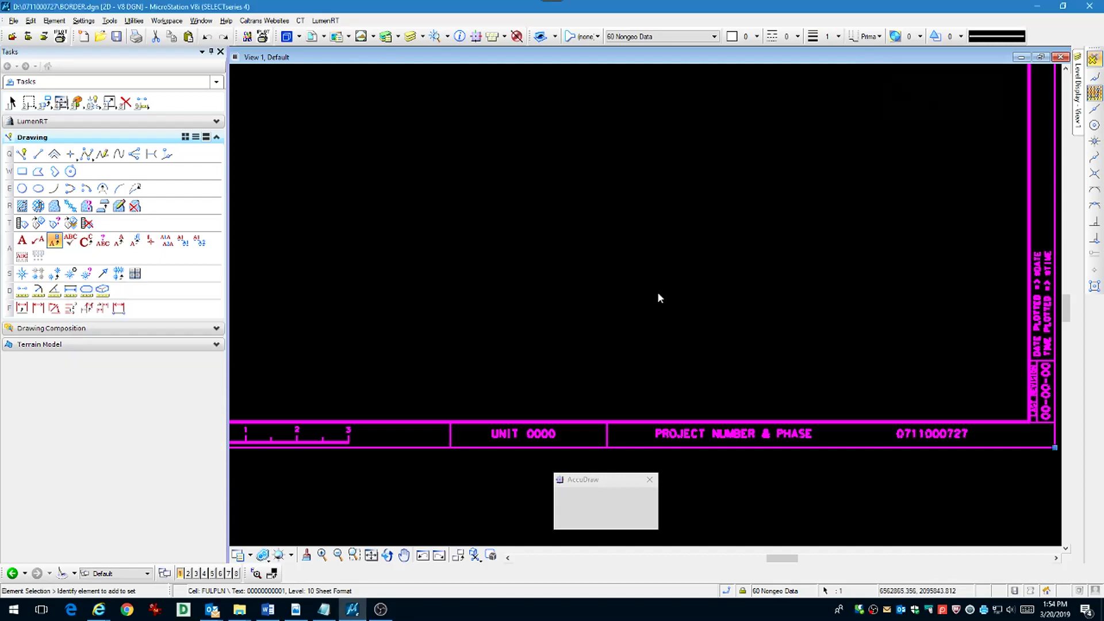
Step: Replace the UNIT 0000 placeholder number in the border sheet's bottom strip with 1879
{"action": "double_click", "coordinate": [542, 434]}
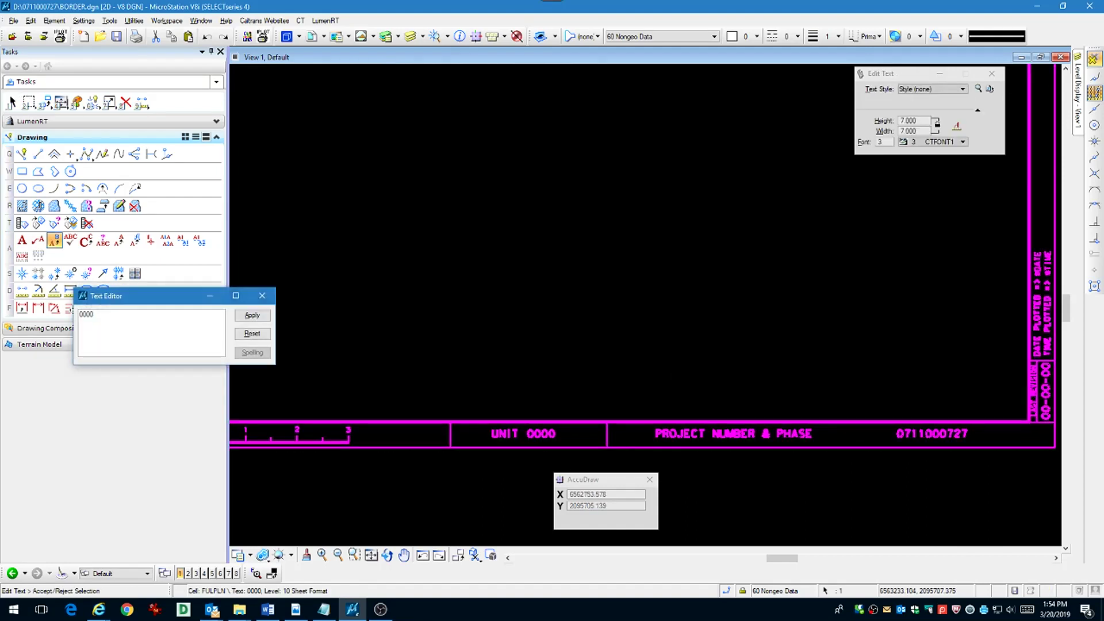
{"action": "key", "text": "alt+Tab"}
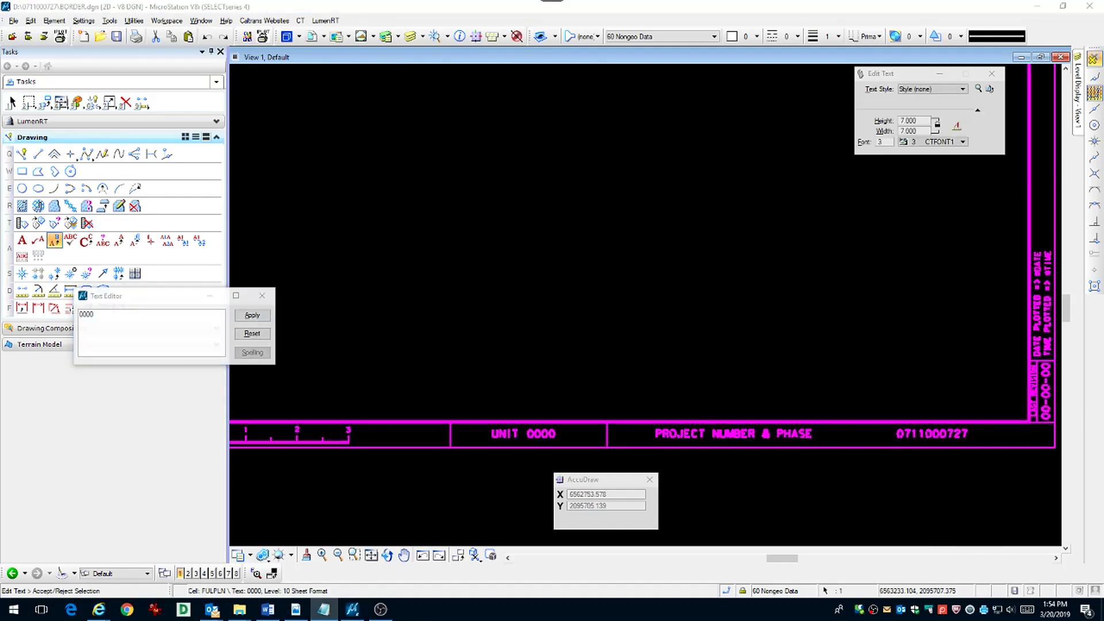
{"action": "left_click", "coordinate": [105, 331]}
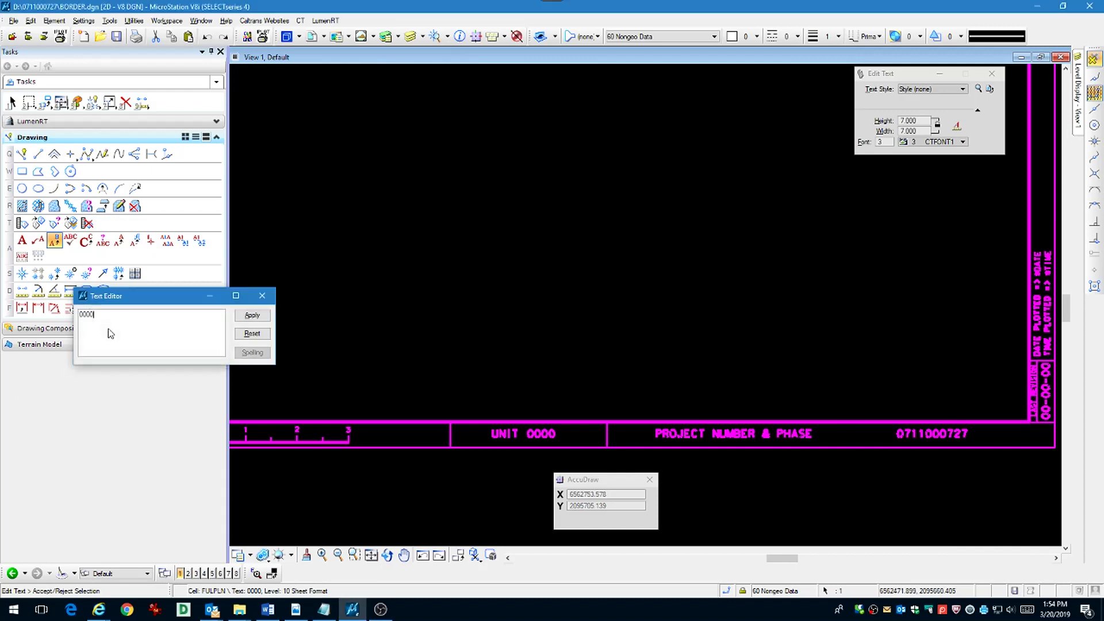
{"action": "double_click", "coordinate": [106, 330]}
{"action": "type", "text": "1879"}
{"action": "left_click", "coordinate": [486, 320]}
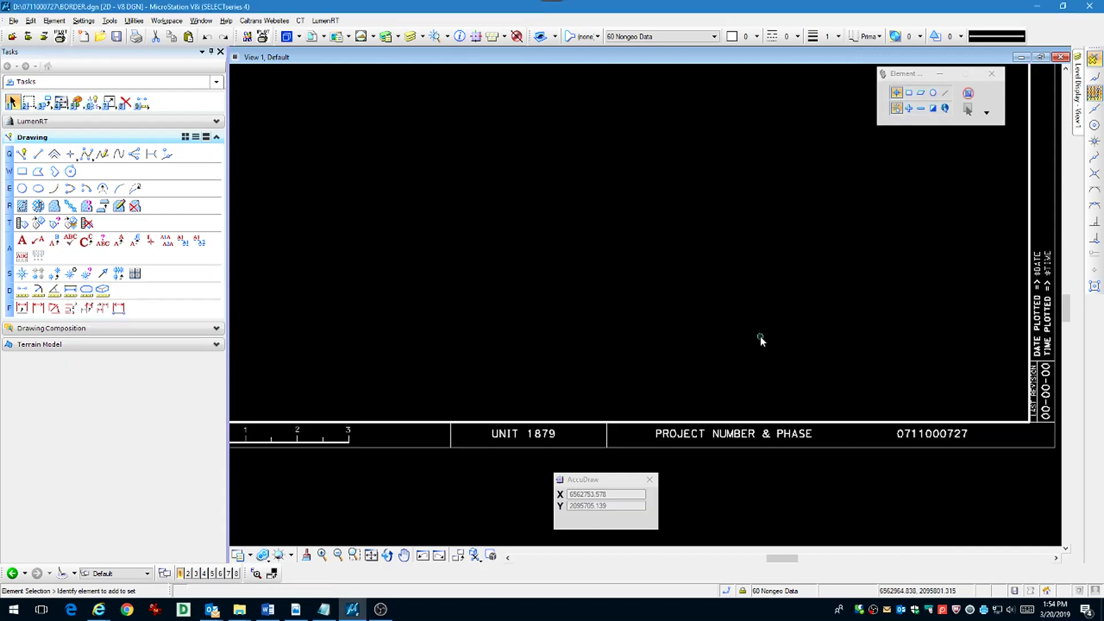
Step: Place the text 07 with Center Center justification in the middle of the title block's empty Dist cell
{"action": "middle_click", "coordinate": [760, 337]}
{"action": "middle_click", "coordinate": [761, 337]}
{"action": "right_click", "coordinate": [760, 338]}
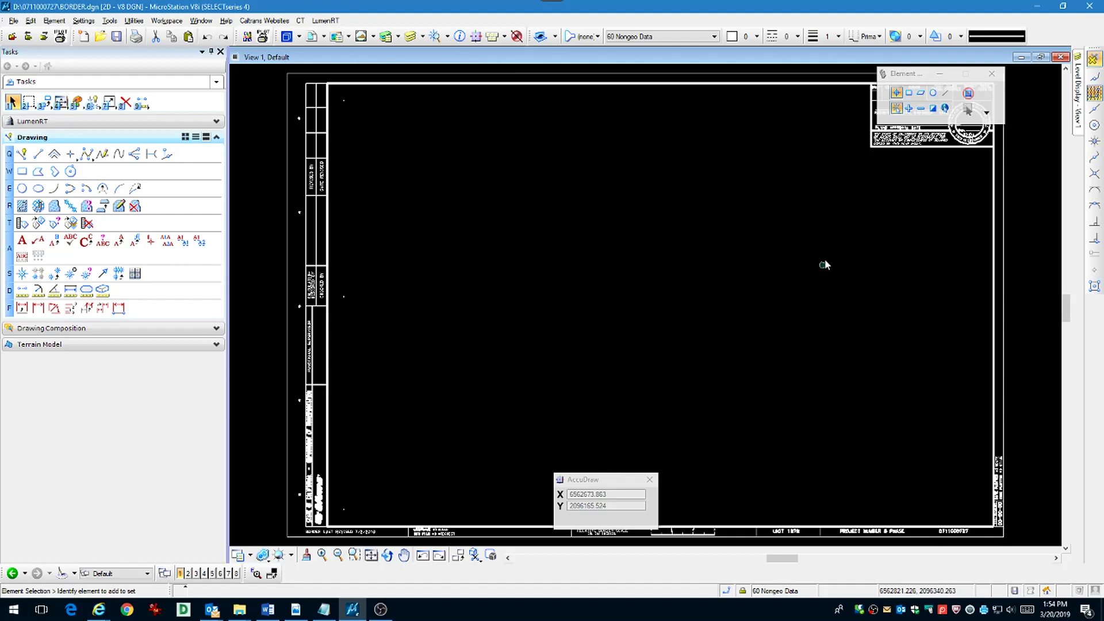
{"action": "left_click", "coordinate": [354, 555]}
{"action": "left_click", "coordinate": [868, 157]}
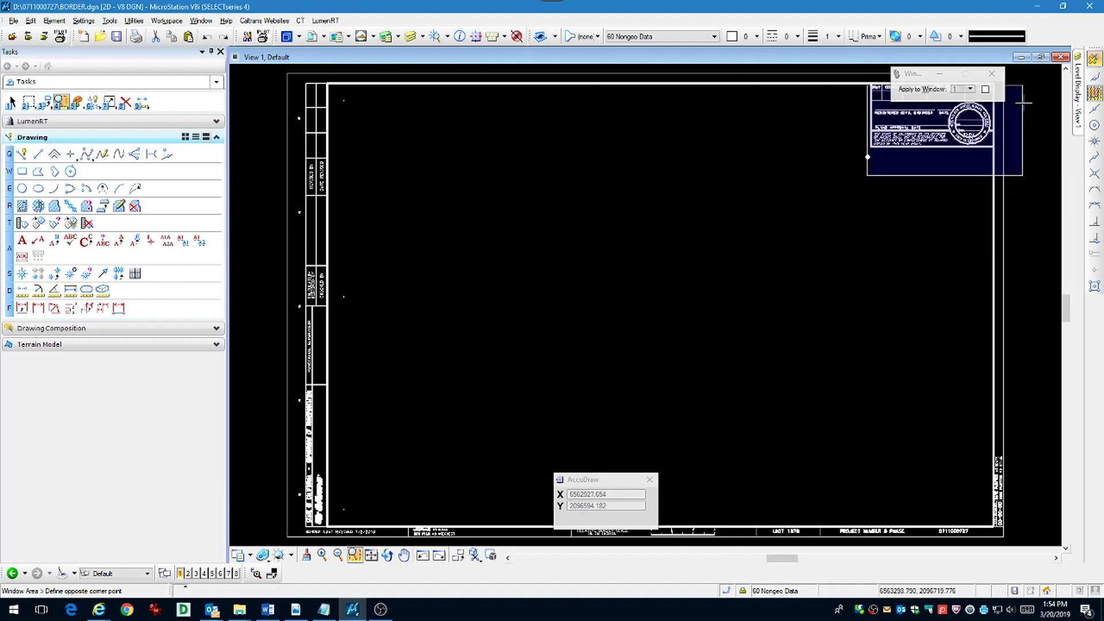
{"action": "left_click", "coordinate": [1017, 124]}
{"action": "mouse_move", "coordinate": [640, 351]}
{"action": "middle_mouse_down"}
{"action": "mouse_move", "coordinate": [629, 323]}
{"action": "mouse_move", "coordinate": [623, 350]}
{"action": "middle_mouse_up"}
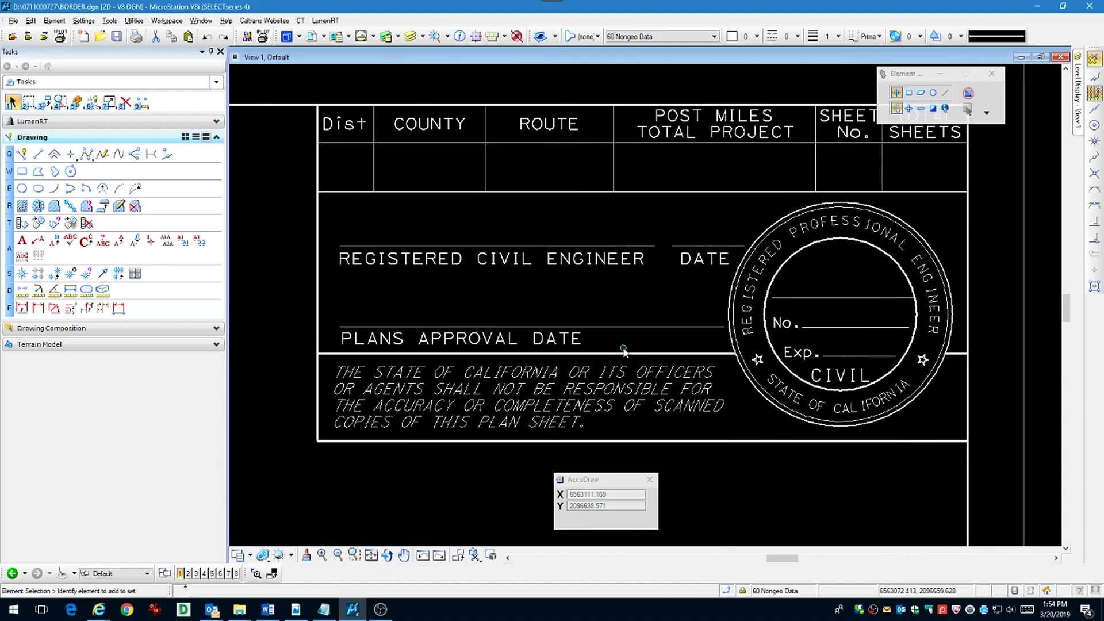
{"action": "left_click", "coordinate": [22, 240]}
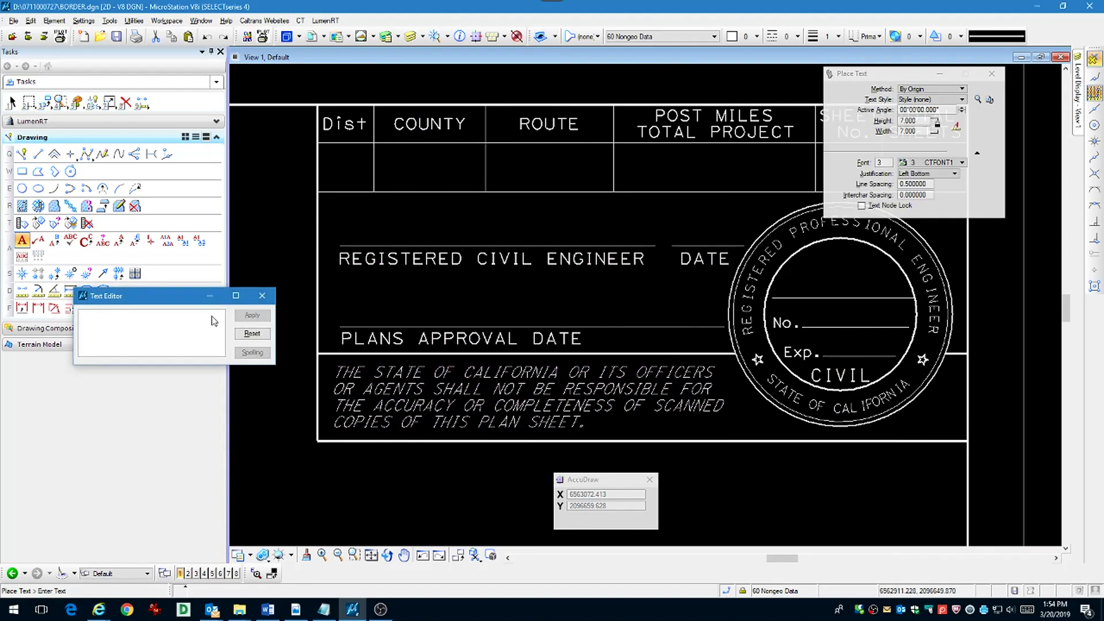
{"action": "type", "text": "07"}
{"action": "left_click", "coordinate": [935, 174]}
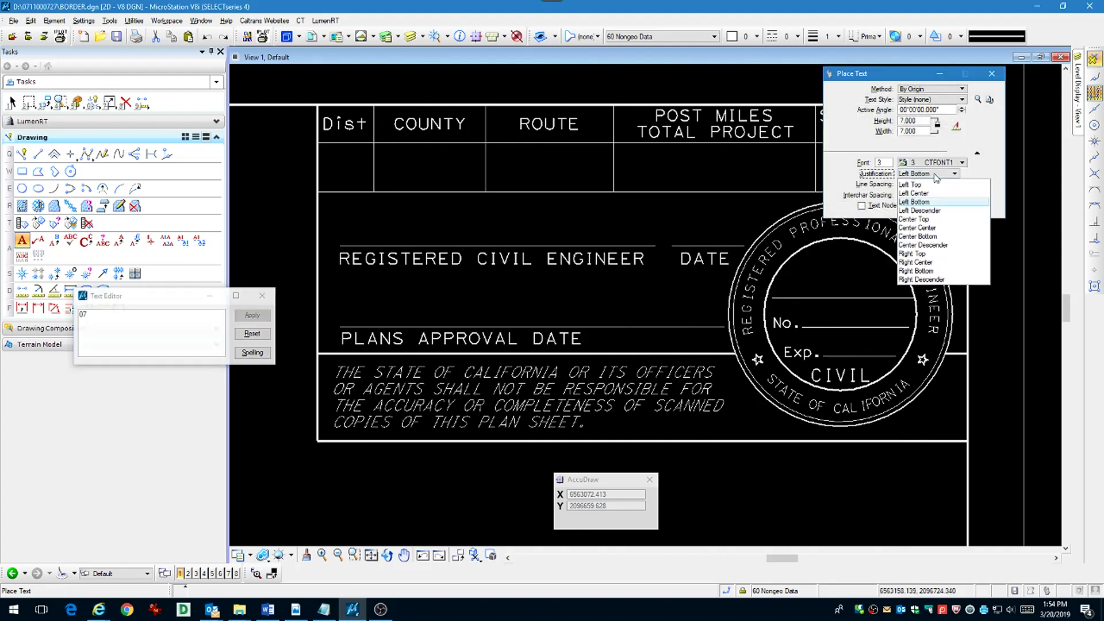
{"action": "left_click", "coordinate": [928, 228]}
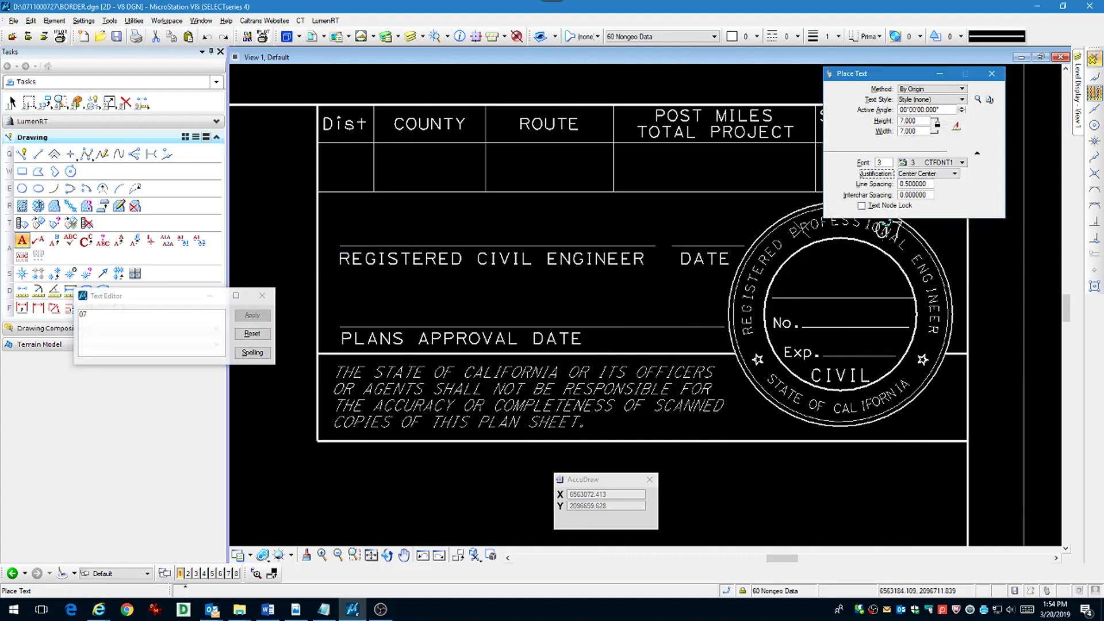
{"action": "key", "text": "c"}
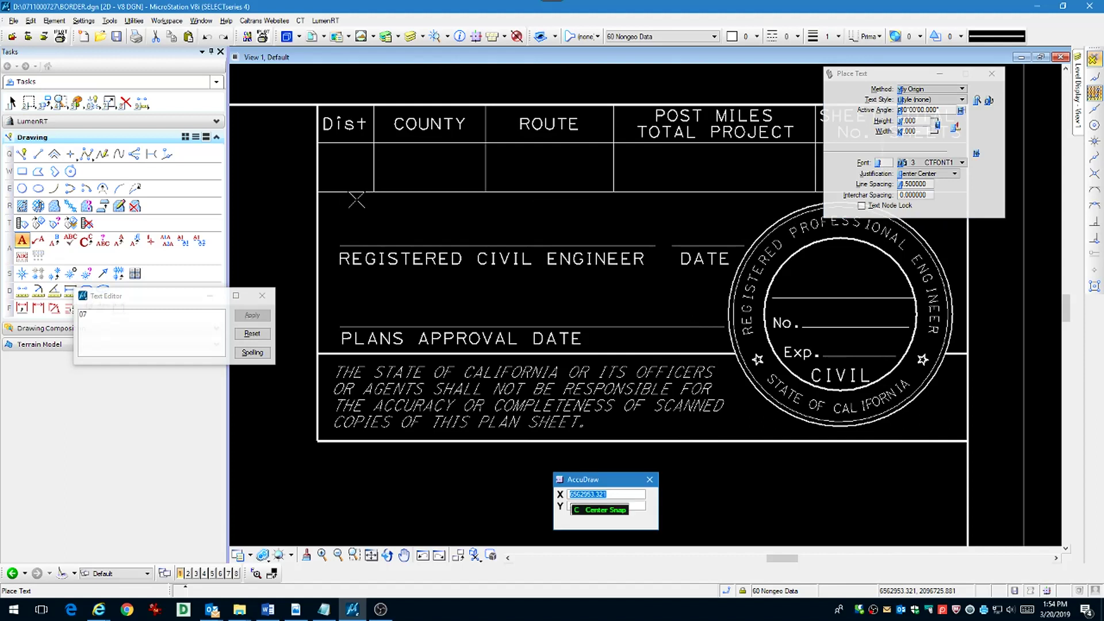
{"action": "left_click", "coordinate": [346, 167]}
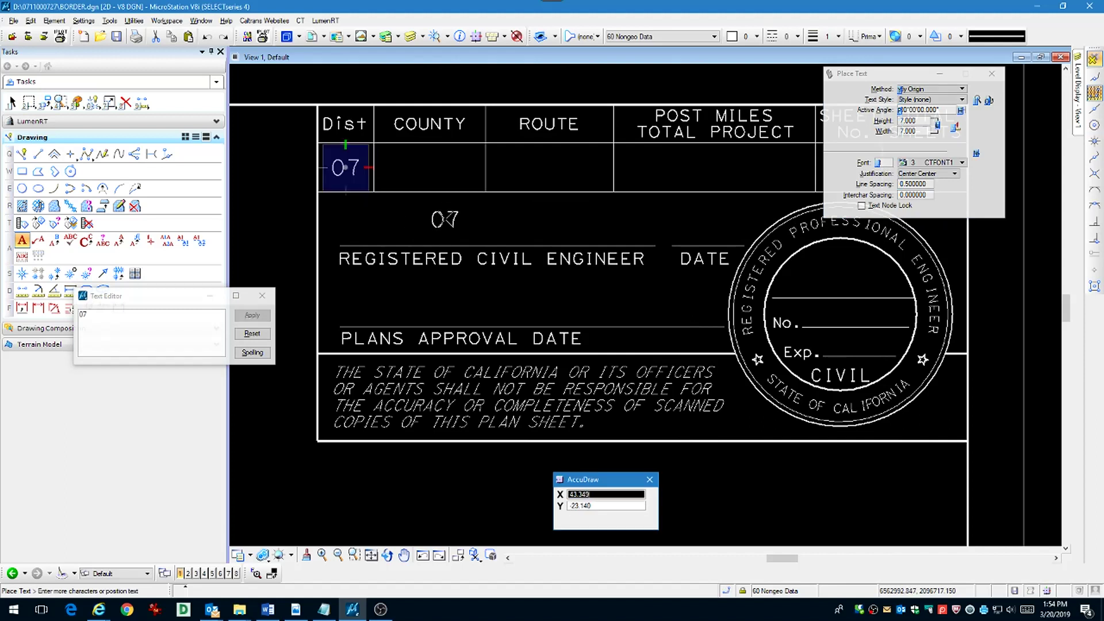
{"action": "right_click", "coordinate": [446, 219]}
Step: Place the text LA centred in the COUNTY cell and 91 centred in the ROUTE cell
{"action": "type", "text": "LA"}
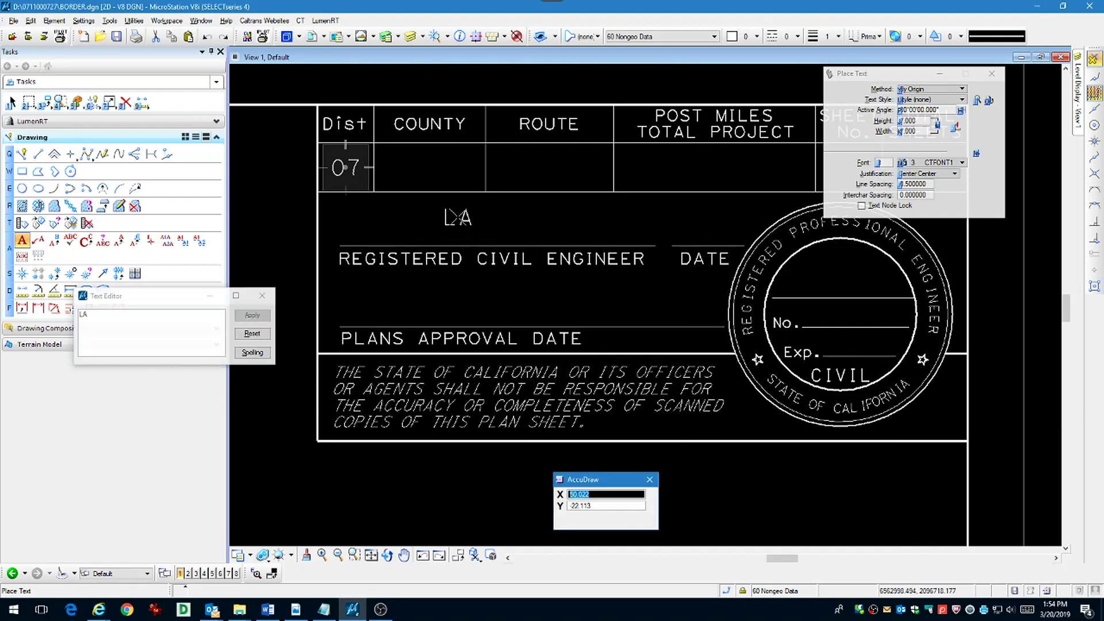
{"action": "left_click", "coordinate": [444, 189]}
{"action": "right_click", "coordinate": [545, 219]}
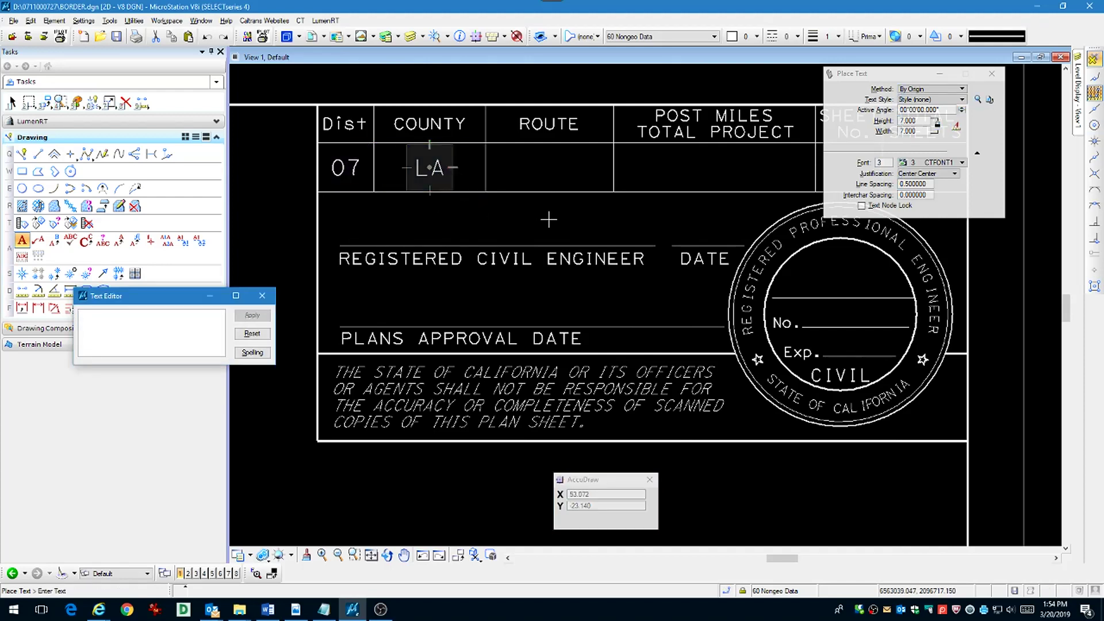
{"action": "type", "text": "91"}
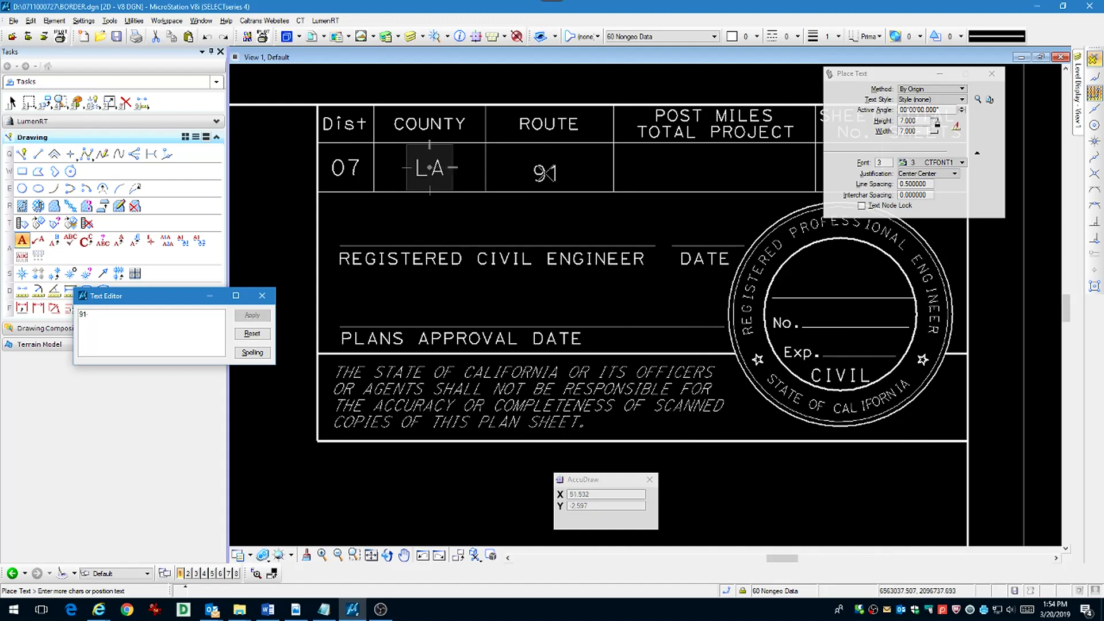
{"action": "key", "text": "Return"}
{"action": "left_click", "coordinate": [607, 485]}
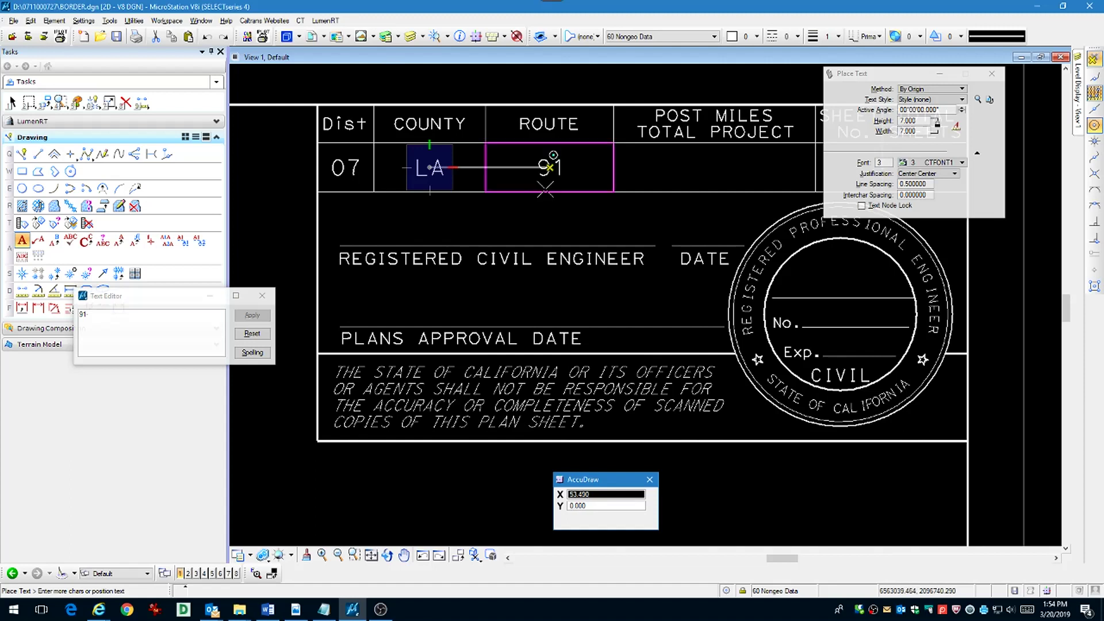
{"action": "left_click", "coordinate": [550, 168]}
{"action": "right_click", "coordinate": [635, 186]}
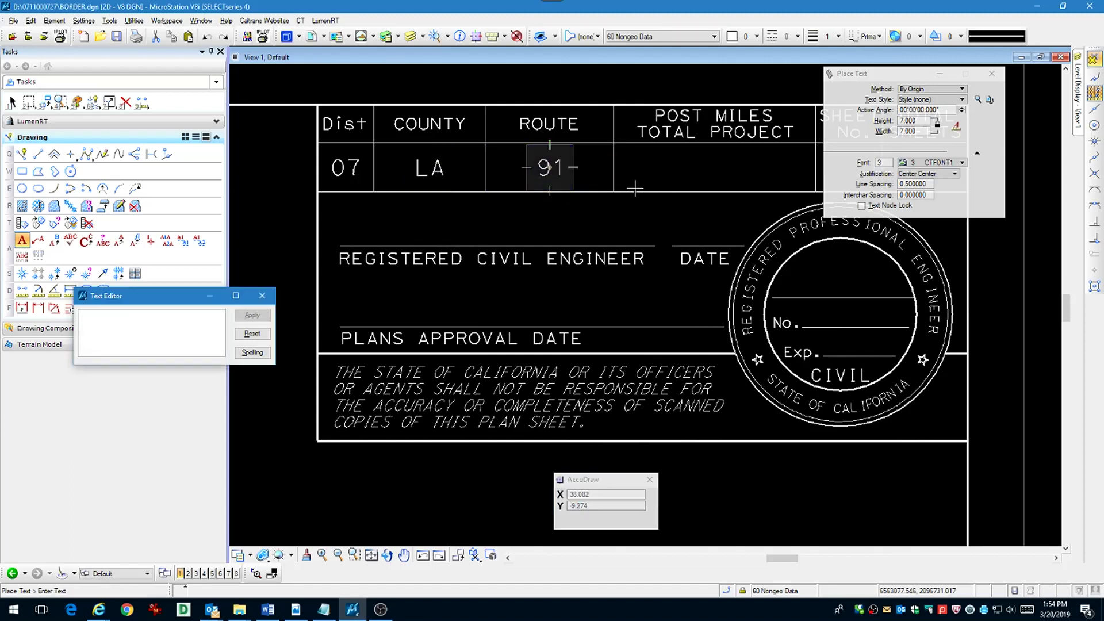
Step: Place the text R7.0/R7.2 centred in the POST MILES TOTAL PROJECT cell
{"action": "key", "text": "alt+Tab"}
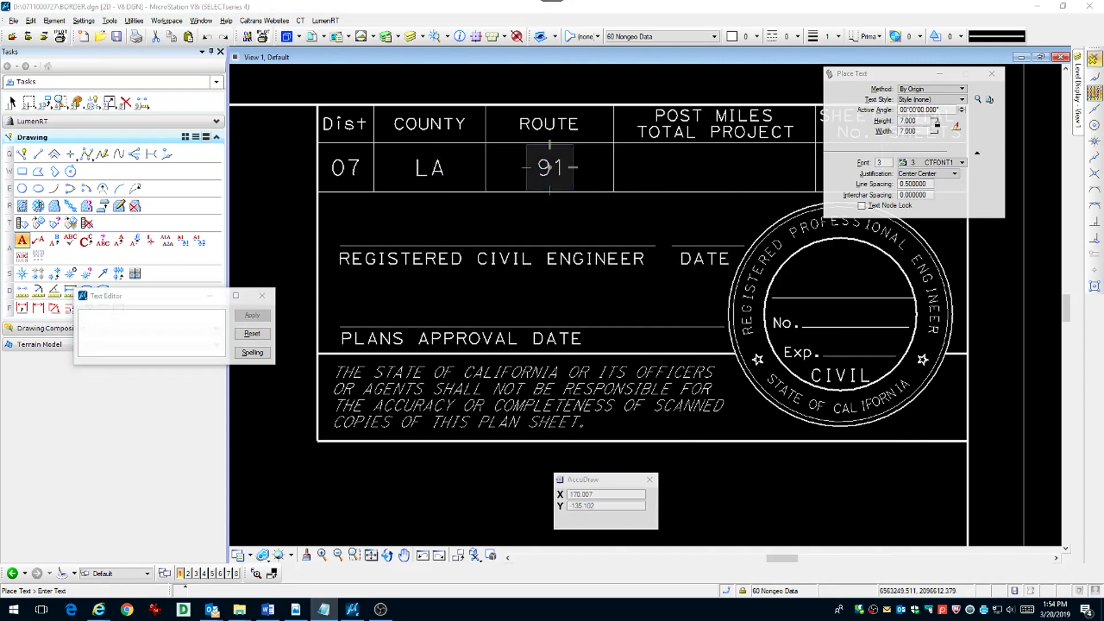
{"action": "key", "text": "alt+Tab"}
{"action": "type", "text": "R7.0/R7.2"}
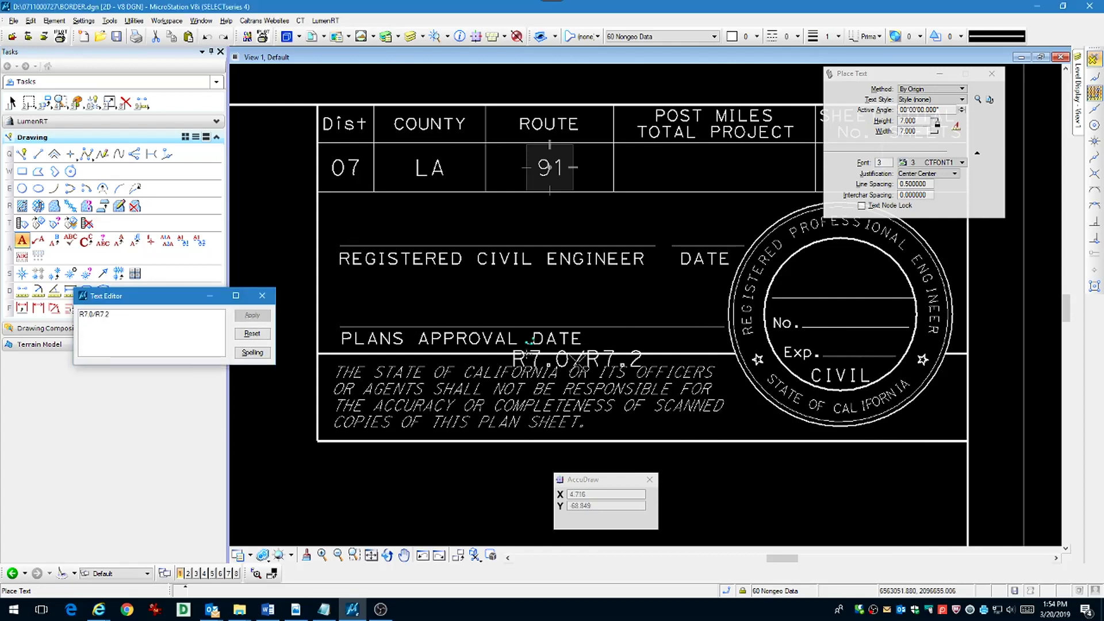
{"action": "key", "text": "F11"}
{"action": "key", "text": "c"}
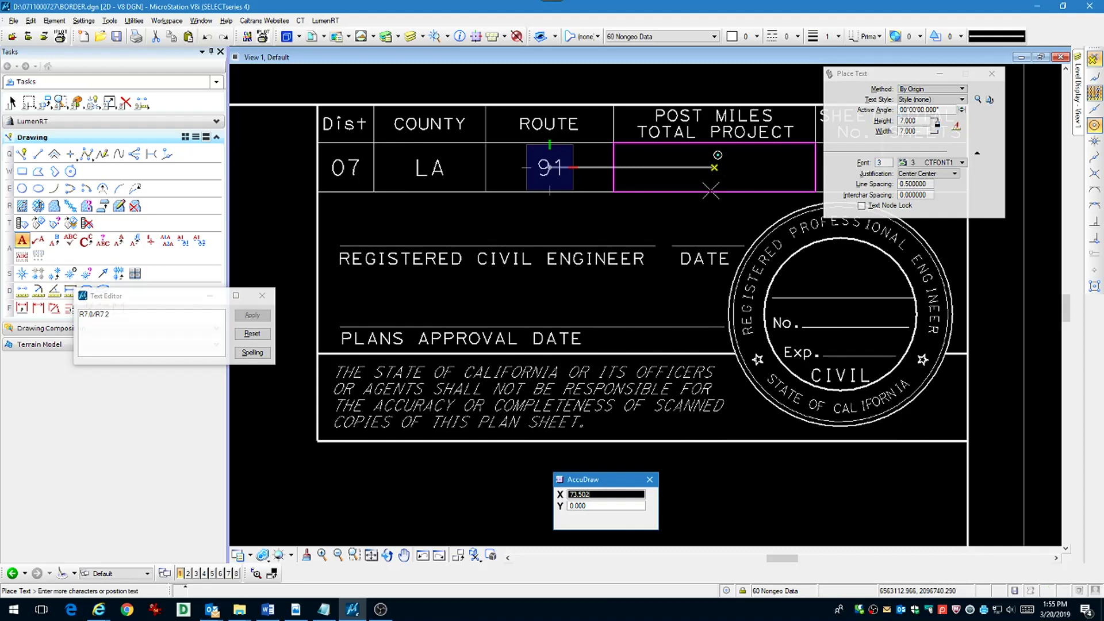
{"action": "left_click", "coordinate": [711, 192]}
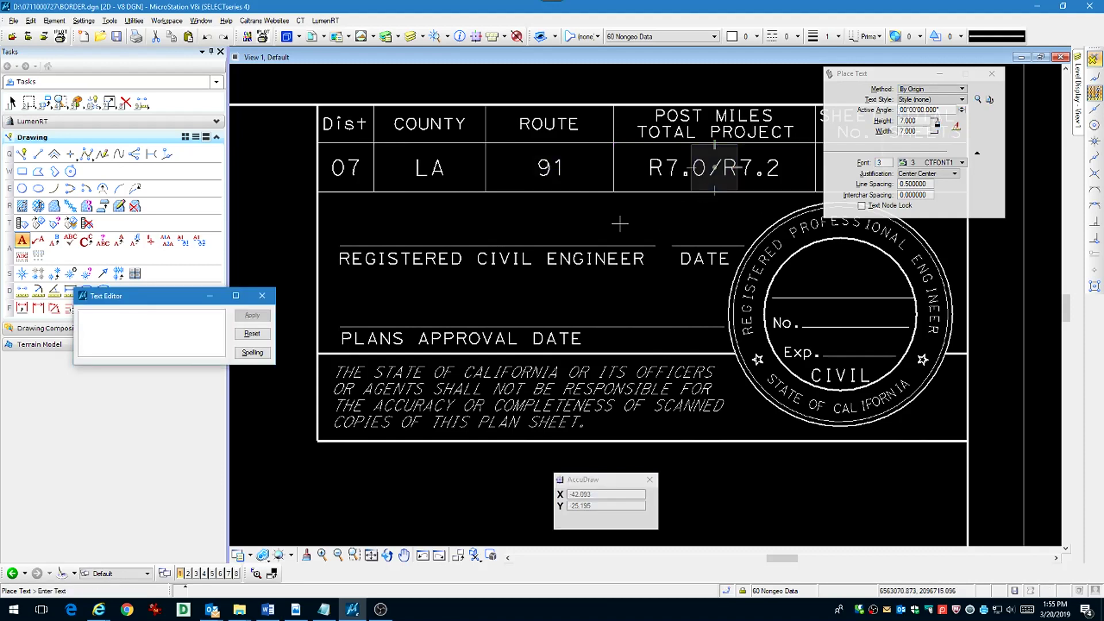
Step: Save the settings with the whole border sheet fitted in the view, and close the design file
{"action": "middle_click", "coordinate": [620, 223]}
{"action": "middle_click", "coordinate": [620, 224]}
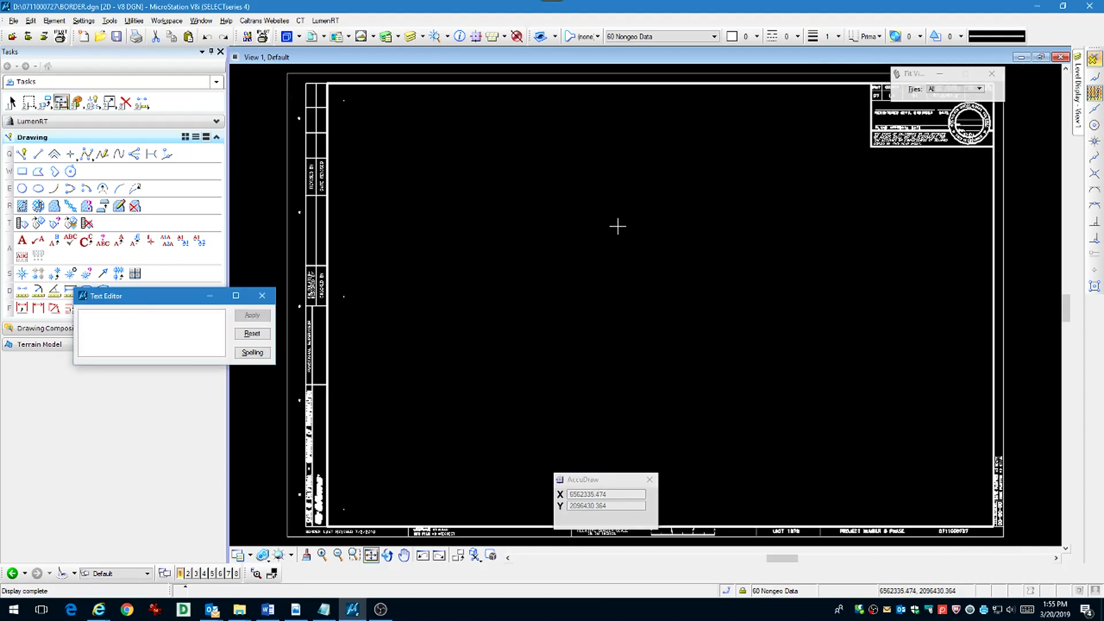
{"action": "right_click", "coordinate": [618, 226]}
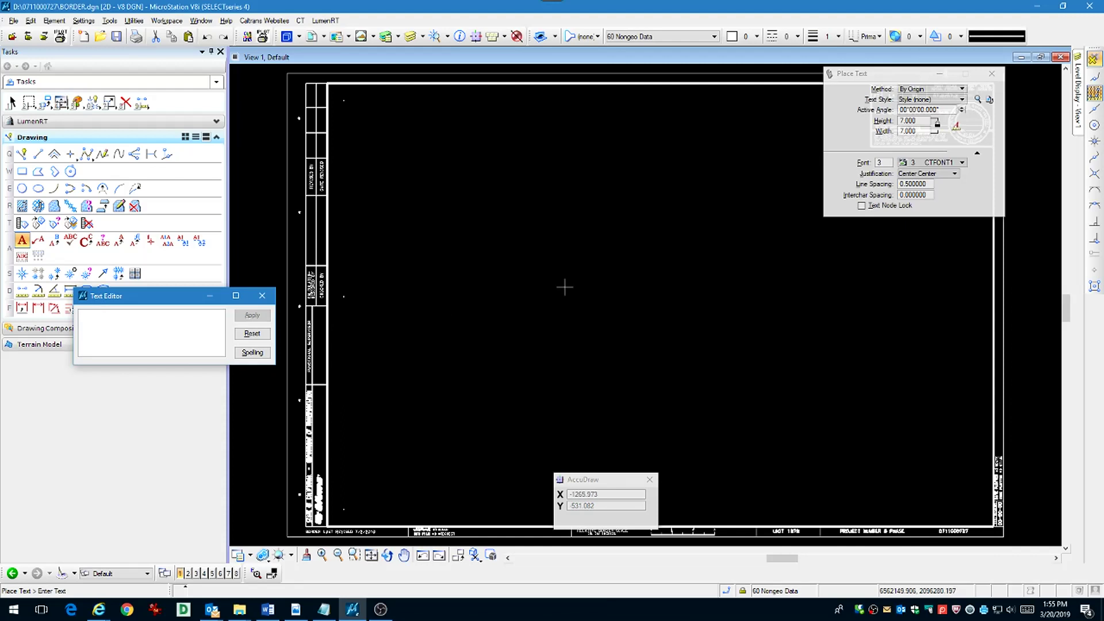
{"action": "left_click", "coordinate": [977, 152]}
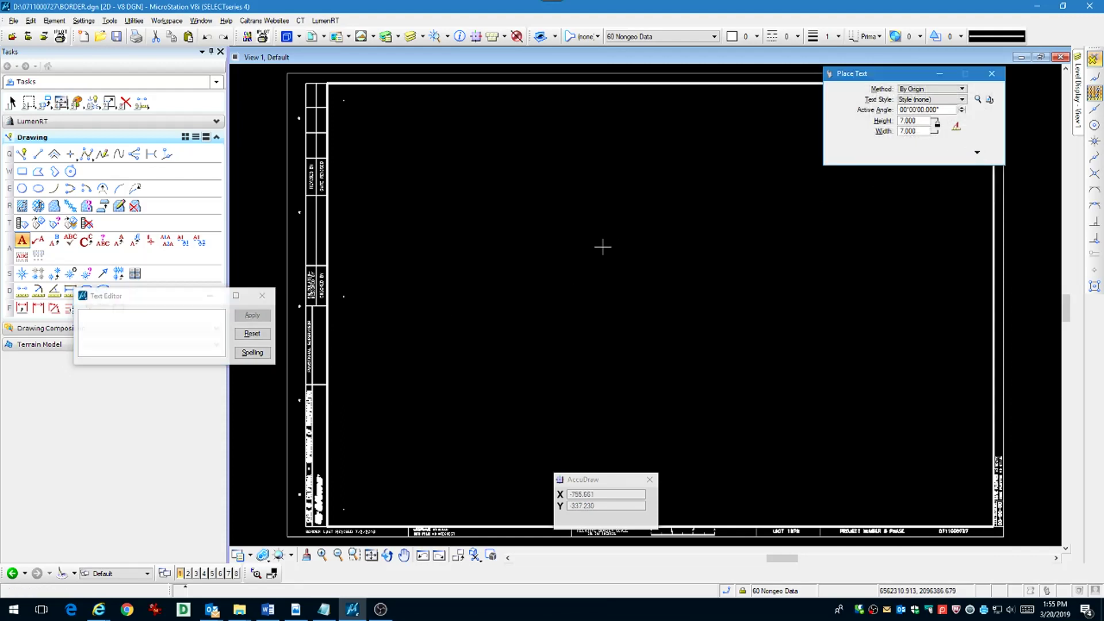
{"action": "key", "text": "ctrl+f"}
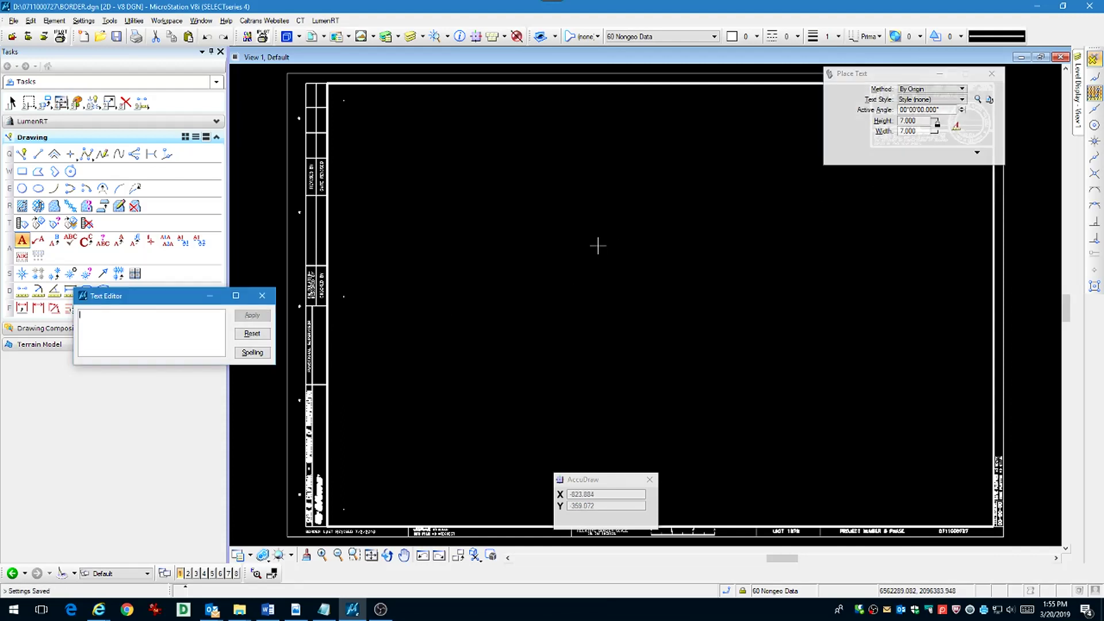
{"action": "key", "text": "ctrl+w"}
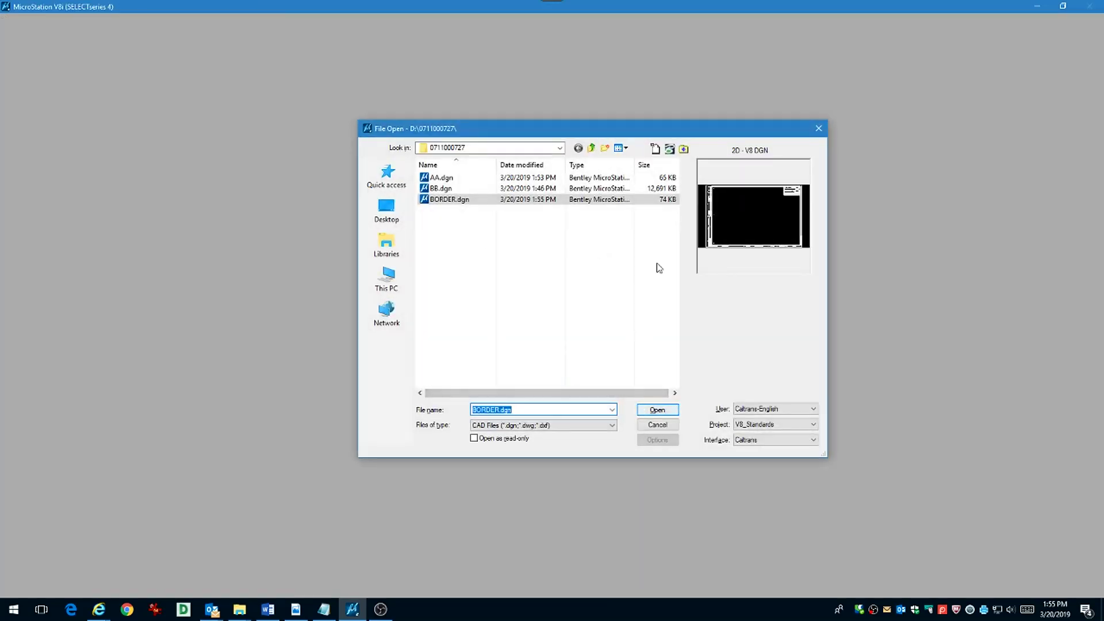
{"action": "left_click", "coordinate": [655, 149]}
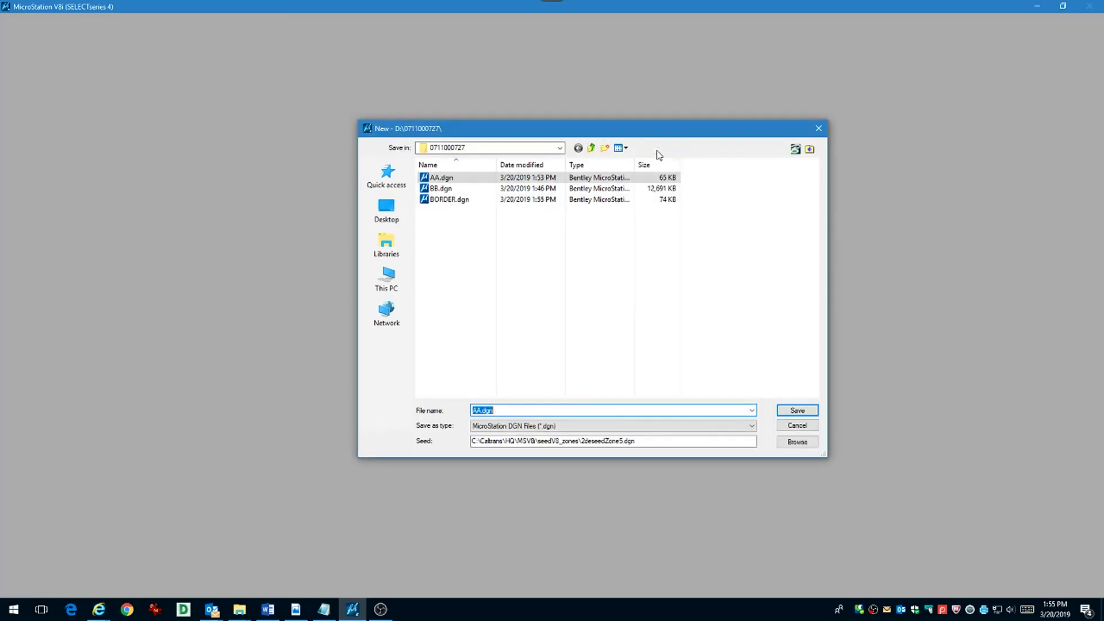
{"action": "type", "text": "CLIPFRAMES"}
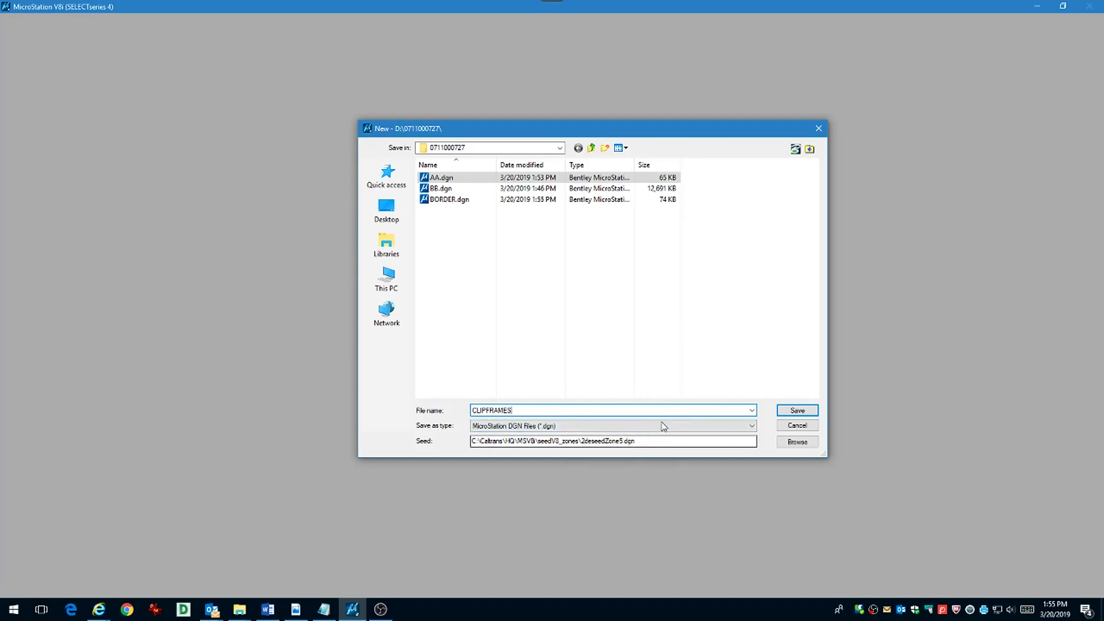
{"action": "left_click", "coordinate": [797, 410]}
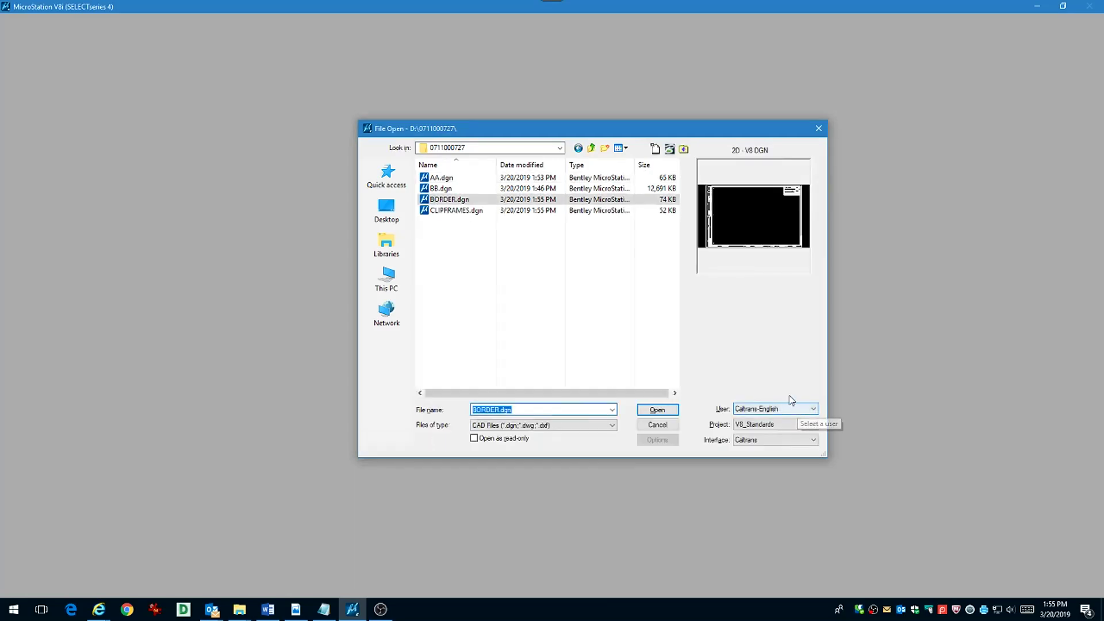
{"action": "double_click", "coordinate": [476, 215]}
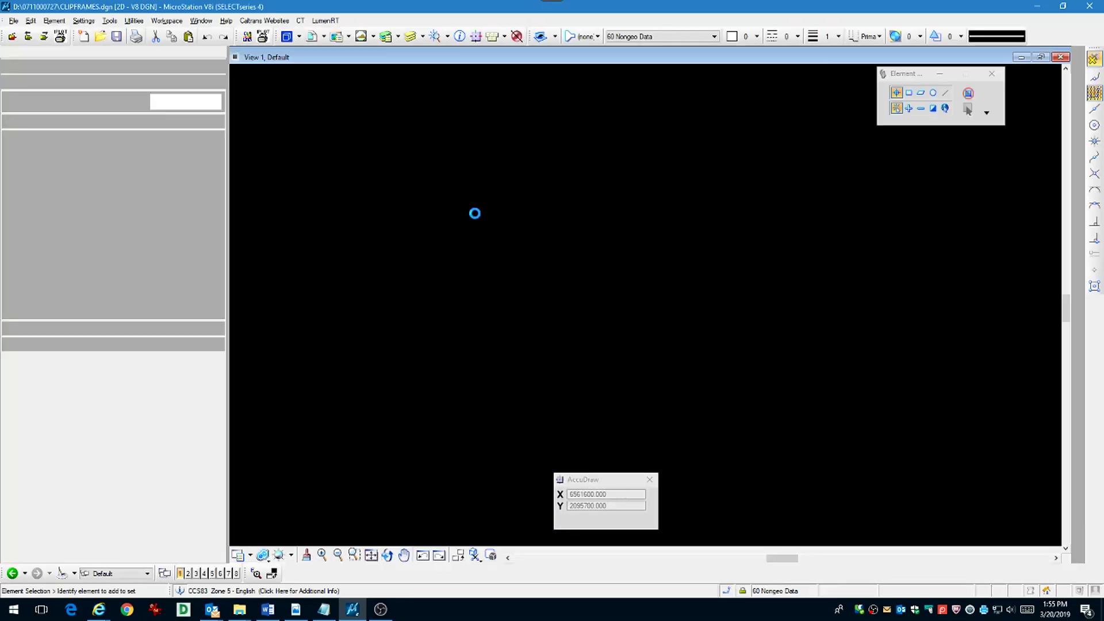
Step: Attach AA.dgn as a reference with Coincident - World orientation and nested attachments set to Copy Attachments
{"action": "left_click", "coordinate": [315, 38]}
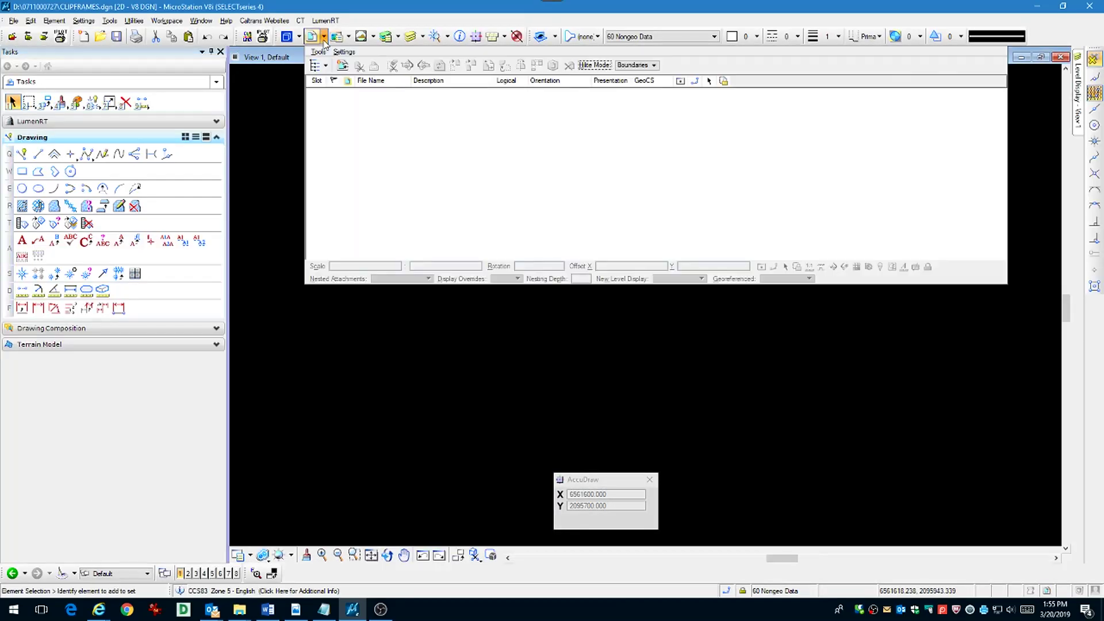
{"action": "left_click", "coordinate": [343, 66]}
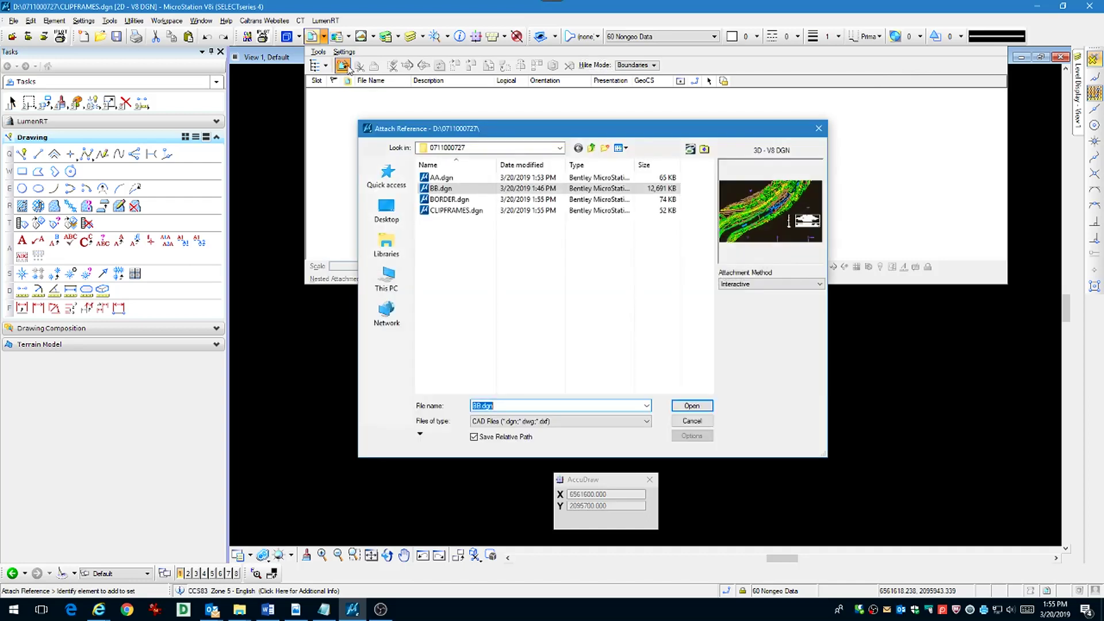
{"action": "left_click", "coordinate": [441, 177]}
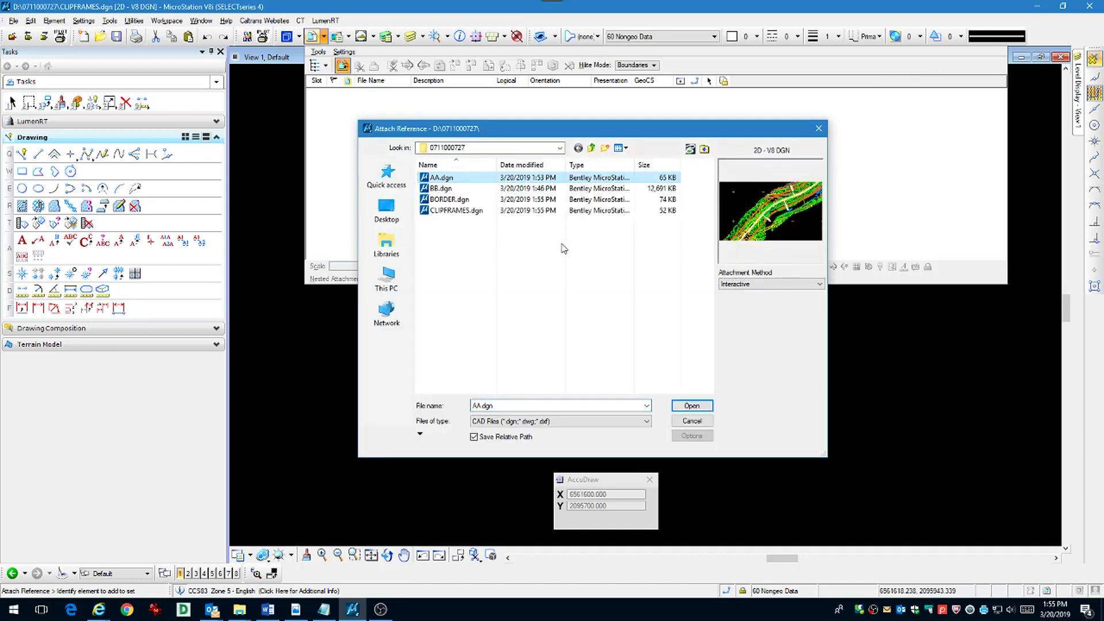
{"action": "left_click", "coordinate": [701, 407]}
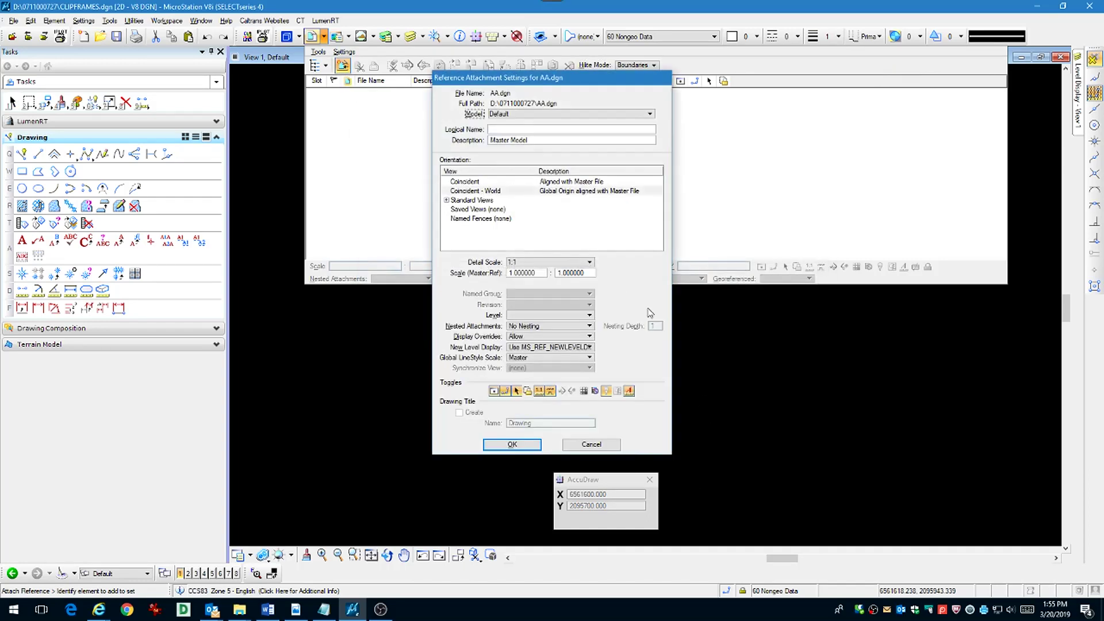
{"action": "left_click", "coordinate": [499, 194]}
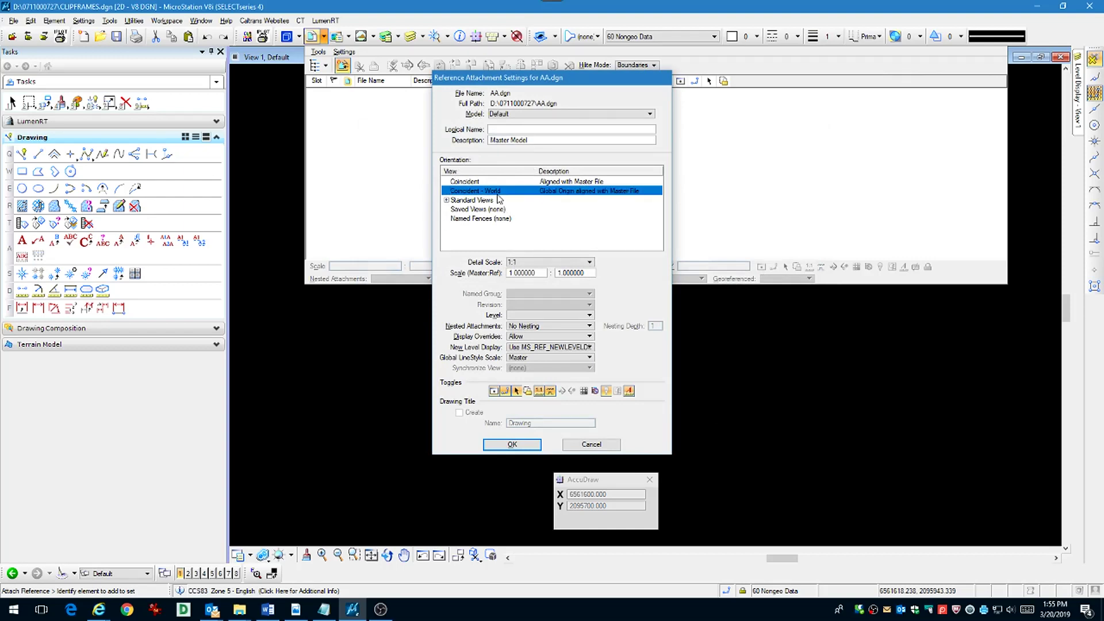
{"action": "left_click", "coordinate": [561, 326]}
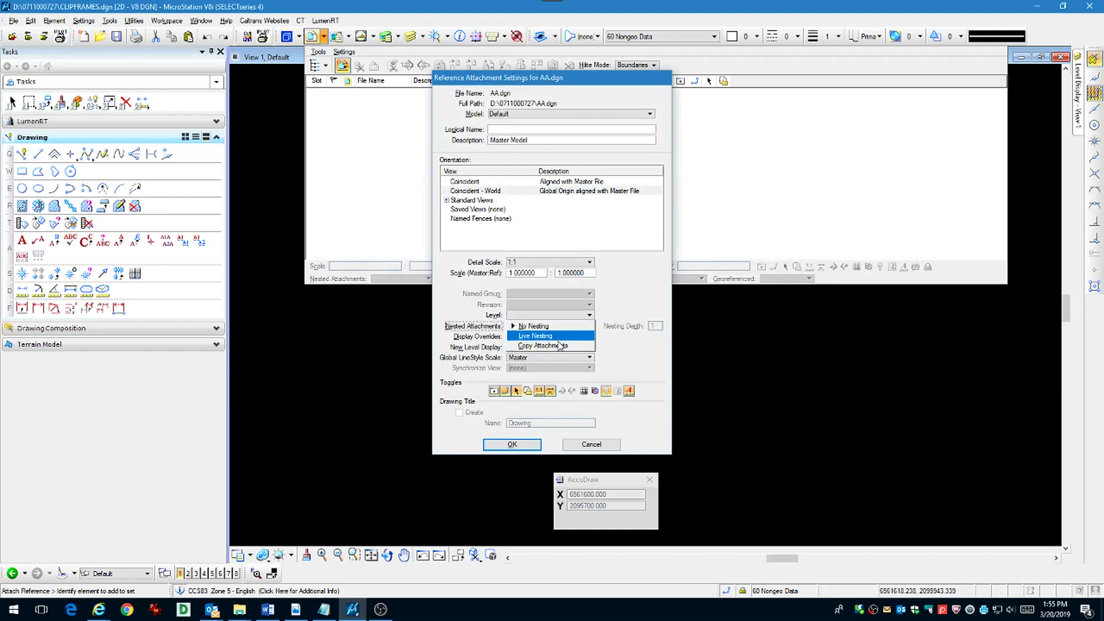
{"action": "left_click", "coordinate": [558, 346]}
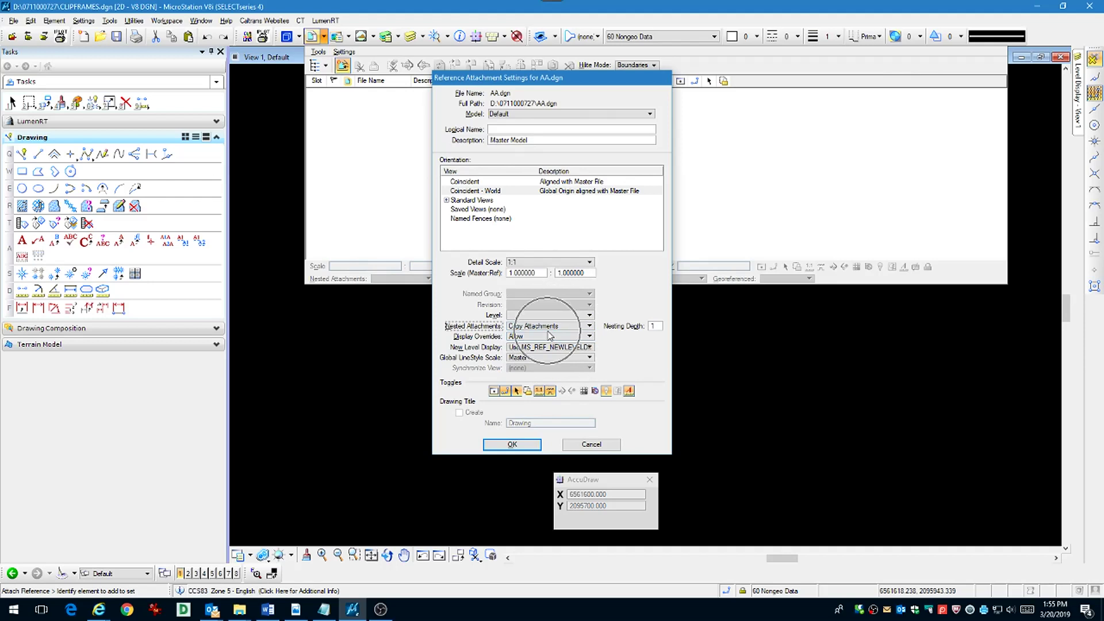
{"action": "left_click", "coordinate": [525, 447]}
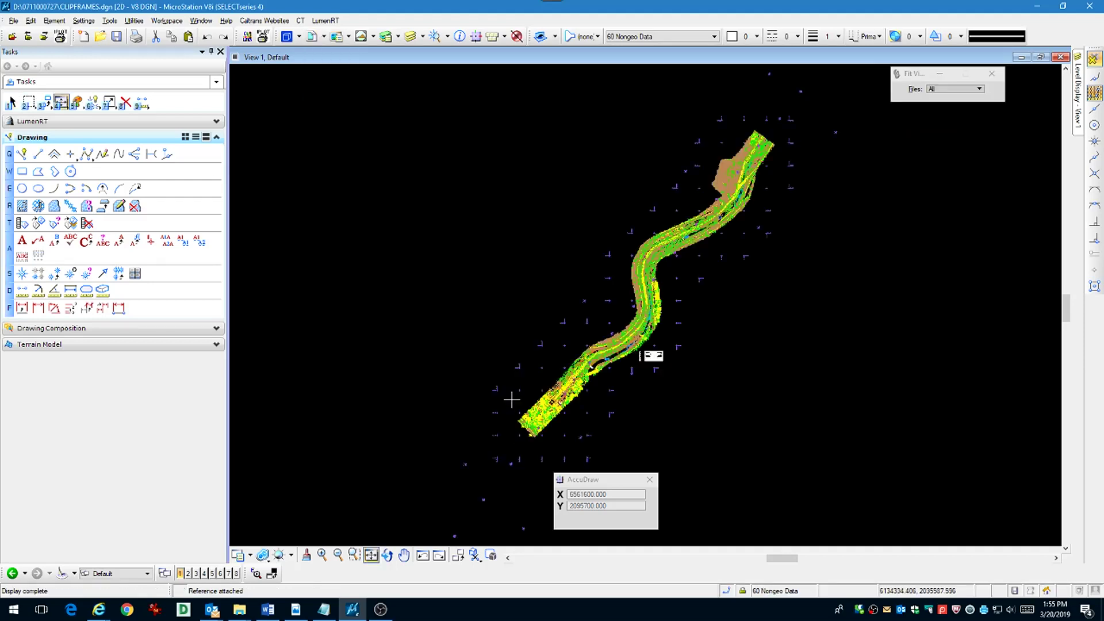
Step: Save the settings of the clip frames file with the southern part of the road corridor filling the view
{"action": "scroll", "coordinate": [592, 380], "scroll_direction": "up", "scroll_amount": 3}
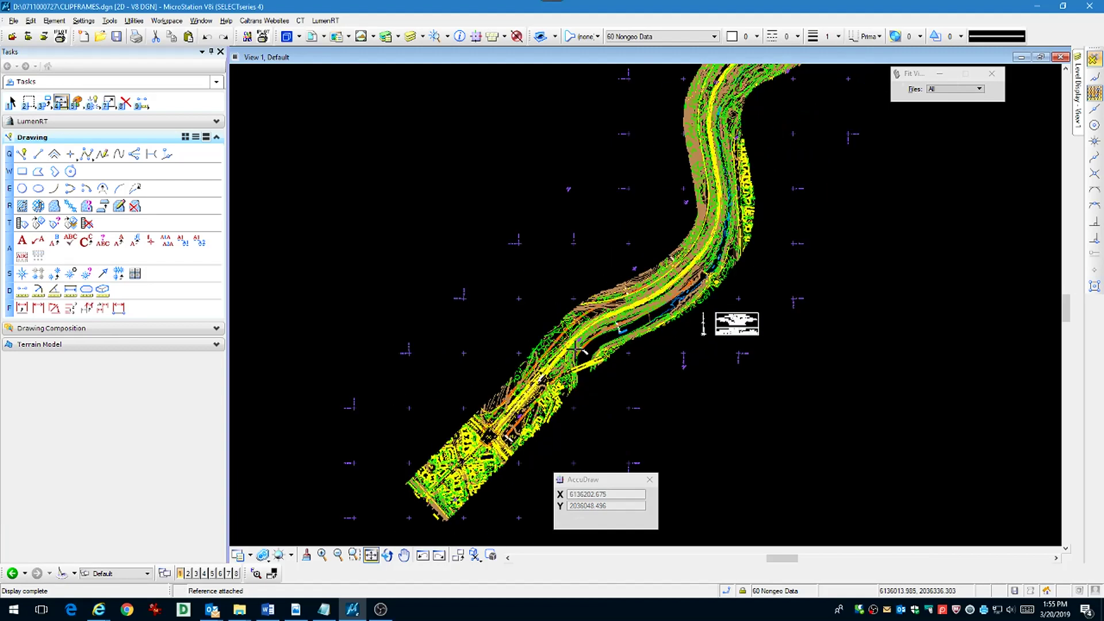
{"action": "scroll", "coordinate": [611, 355], "scroll_direction": "up", "scroll_amount": 2}
{"action": "scroll", "coordinate": [586, 322], "scroll_direction": "down", "scroll_amount": 1}
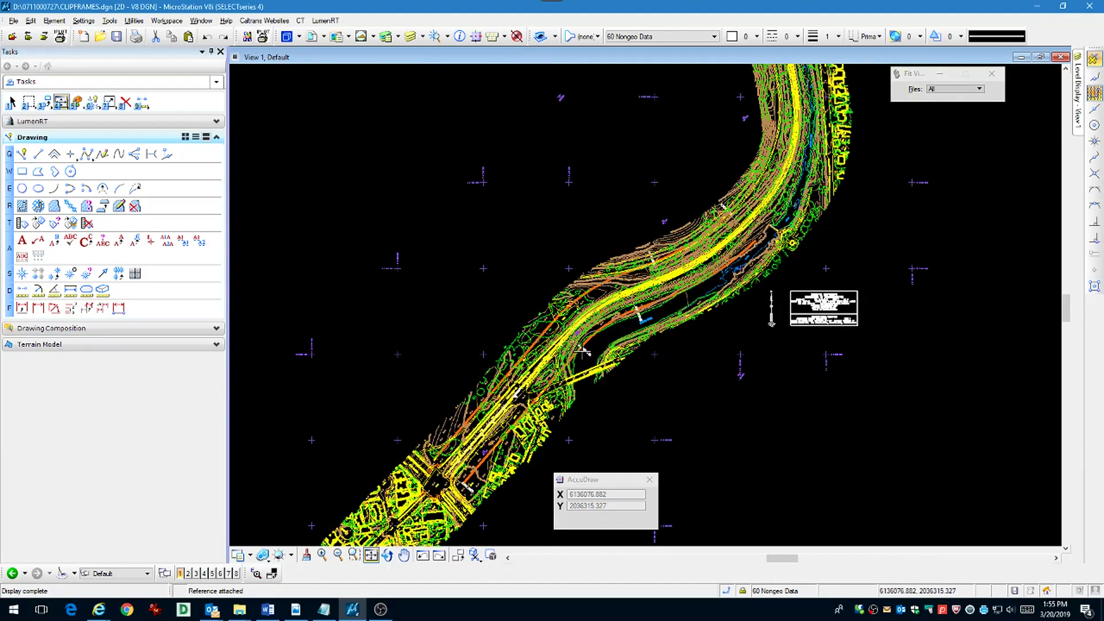
{"action": "right_click", "coordinate": [554, 248]}
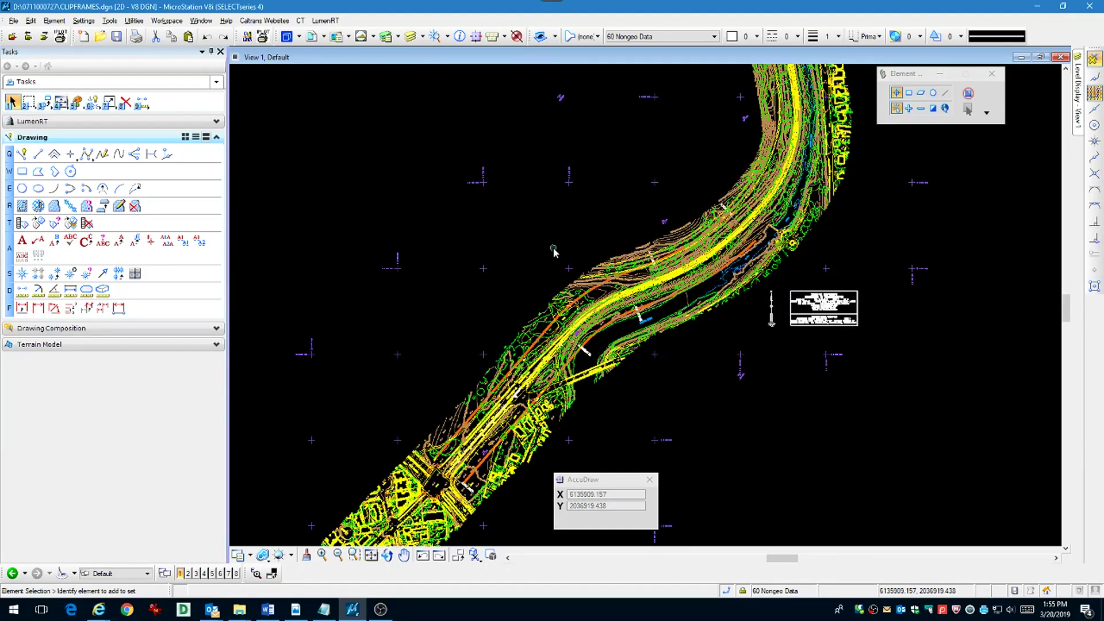
{"action": "key", "text": "ctrl+f"}
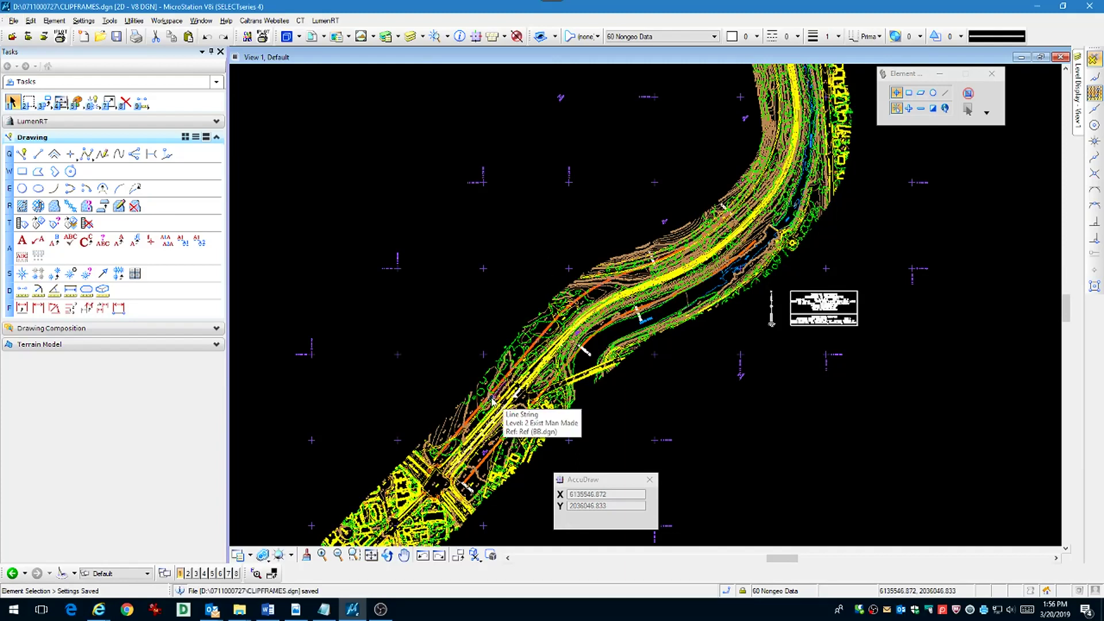
Step: Turn off the display of the BB.dgn reference so that only the AA.dgn alignment and right-of-way lines are shown
{"action": "scroll", "coordinate": [488, 448], "scroll_direction": "up", "scroll_amount": 3}
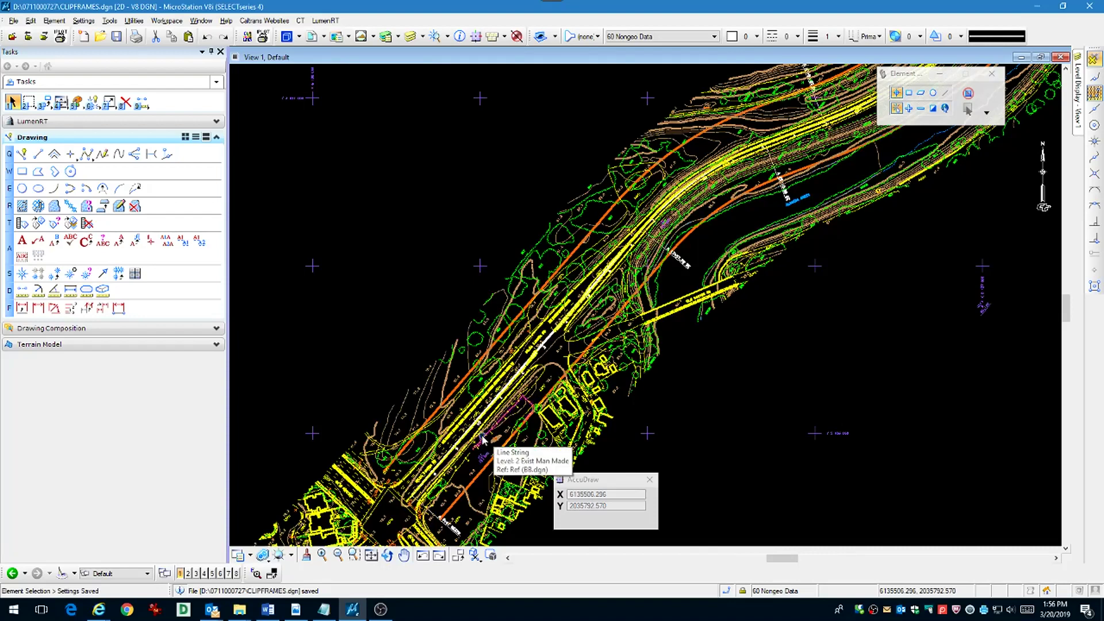
{"action": "left_click", "coordinate": [326, 43]}
{"action": "left_click", "coordinate": [352, 97]}
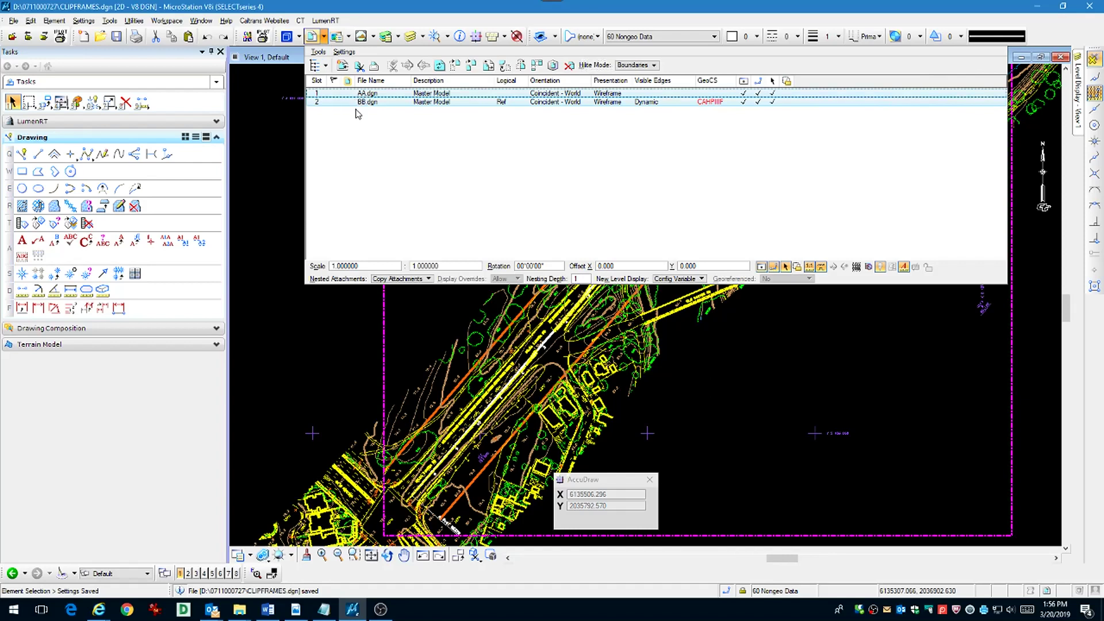
{"action": "left_click", "coordinate": [366, 103]}
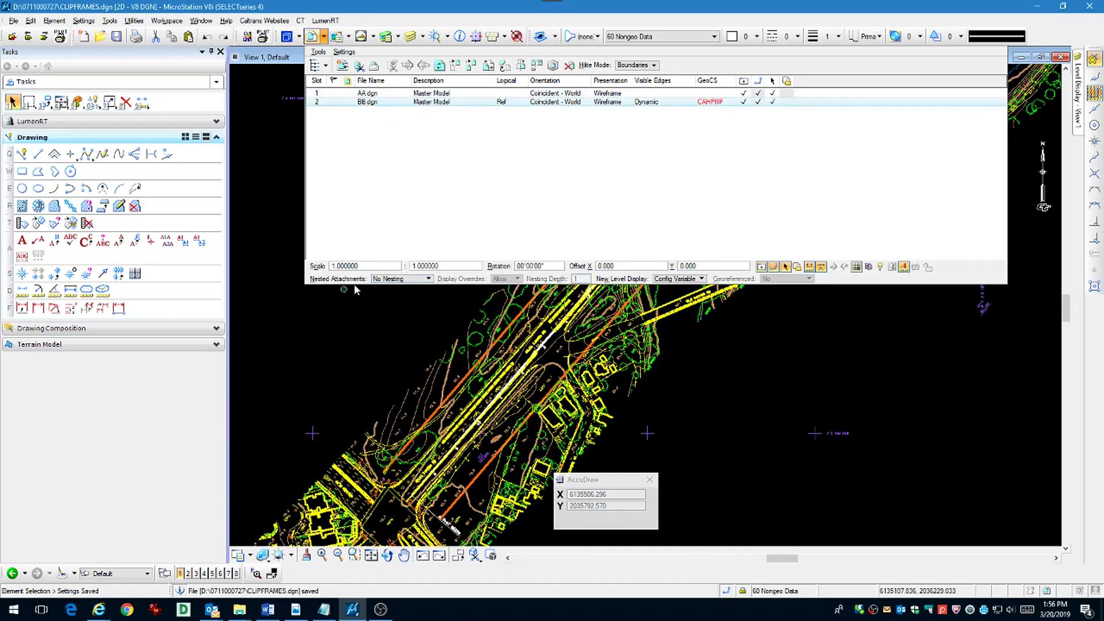
{"action": "left_click", "coordinate": [744, 101]}
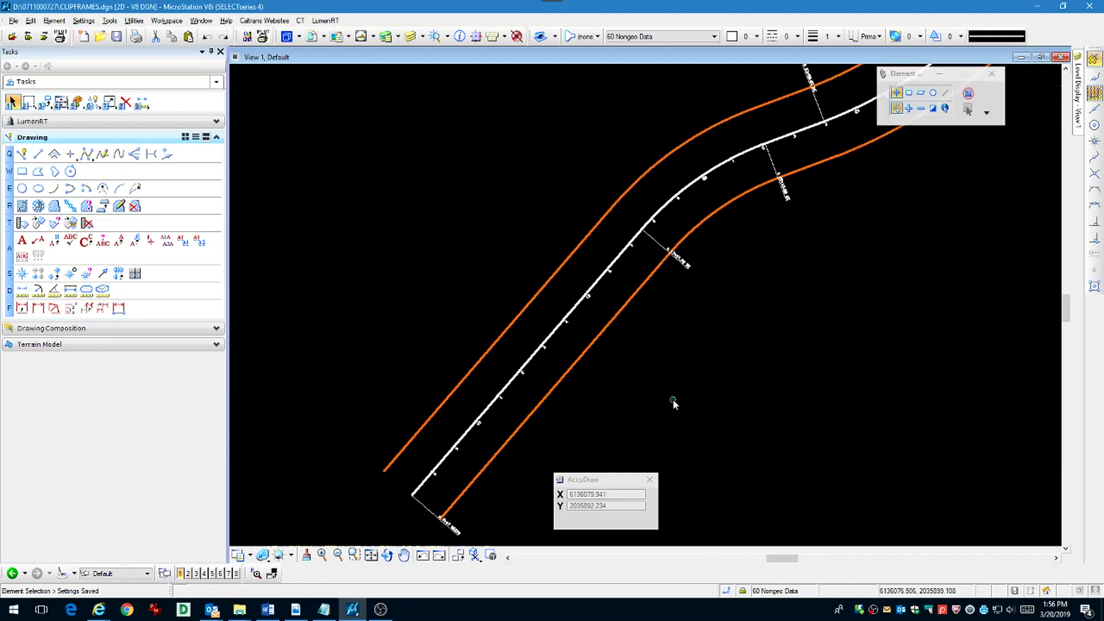
Step: Rotate the view by two points along the straight first stretch of the centerline so the alignment runs horizontally
{"action": "right_click", "coordinate": [673, 399]}
{"action": "mouse_move", "coordinate": [765, 322]}
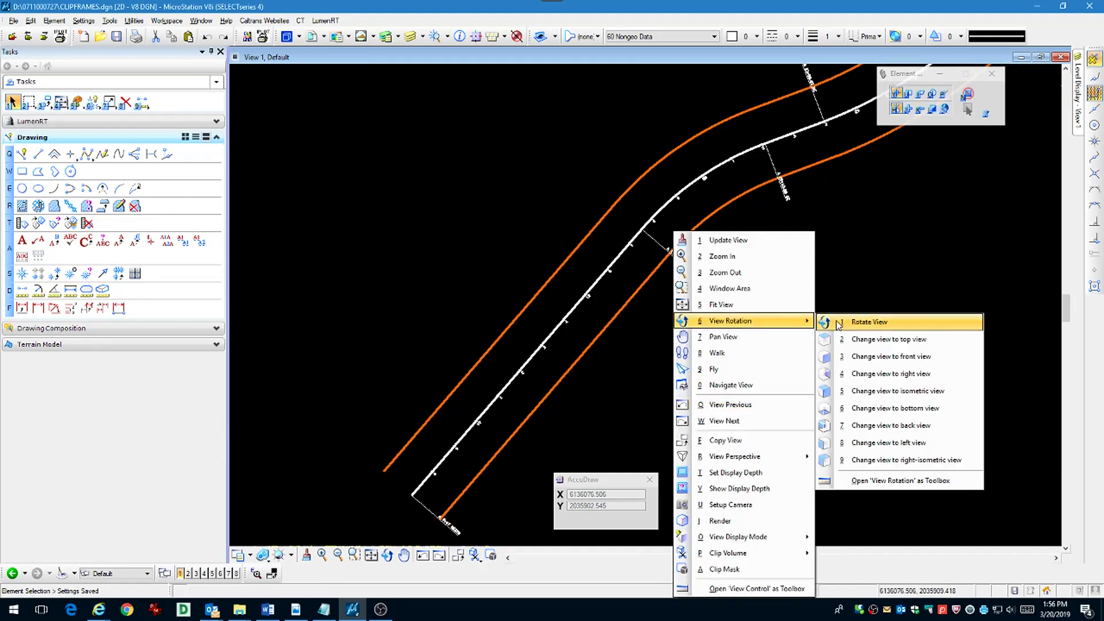
{"action": "left_click", "coordinate": [841, 325]}
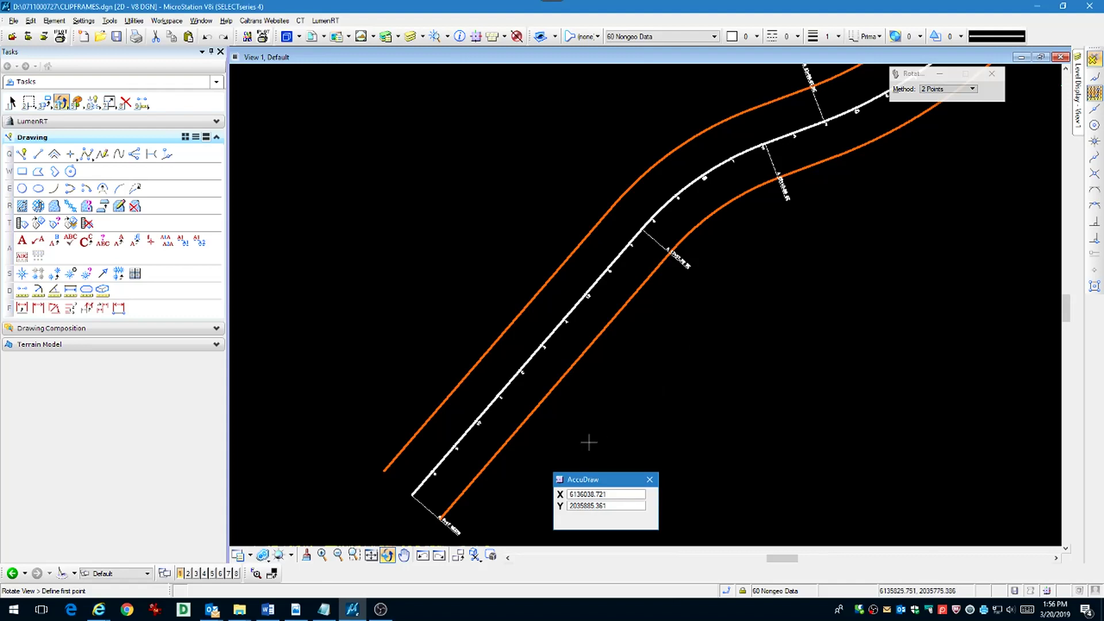
{"action": "left_click", "coordinate": [500, 391]}
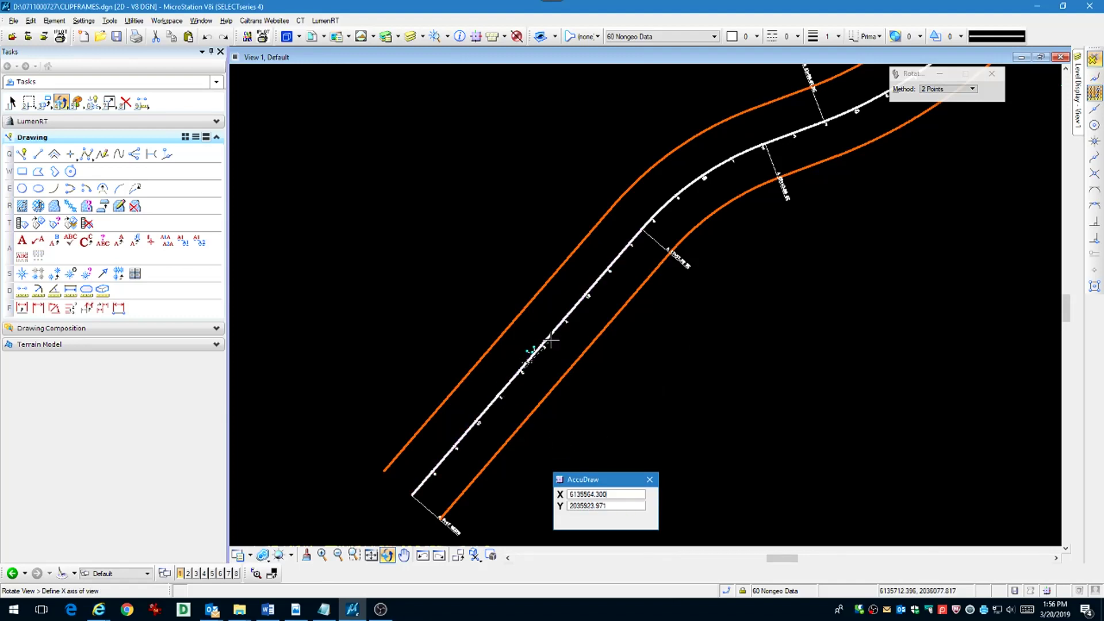
{"action": "left_click", "coordinate": [576, 305]}
{"action": "scroll", "coordinate": [588, 251], "scroll_direction": "down", "scroll_amount": 1}
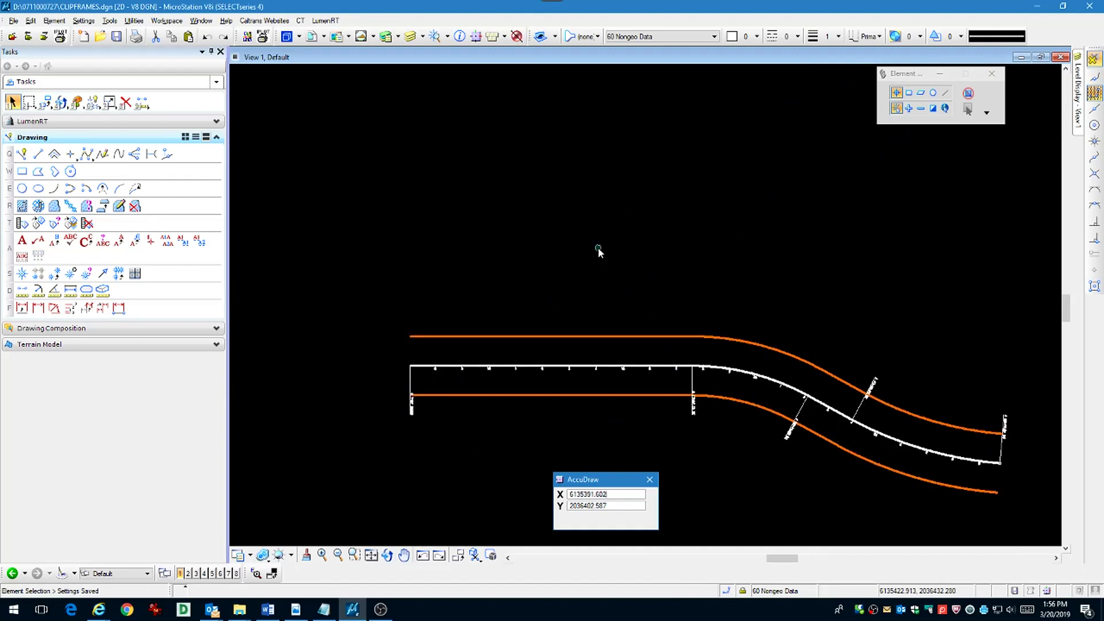
Step: Run the key-in mdl load getviewangle and read the rotation angle of view 1 in the Message Center
{"action": "key", "text": "Return"}
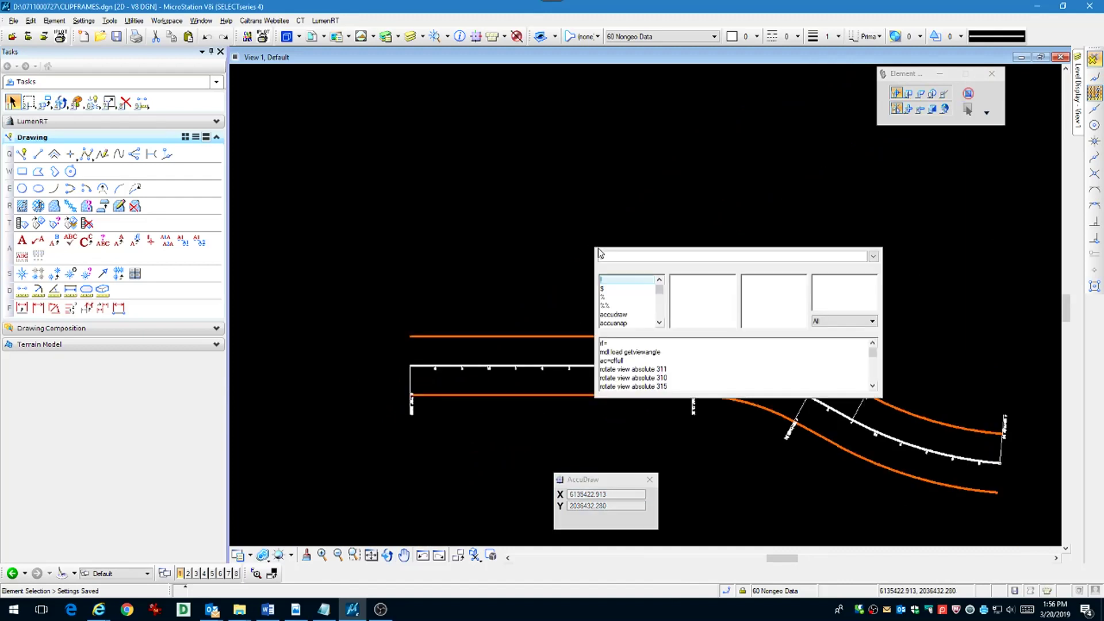
{"action": "key", "text": "Up"}
{"action": "left_click", "coordinate": [638, 258]}
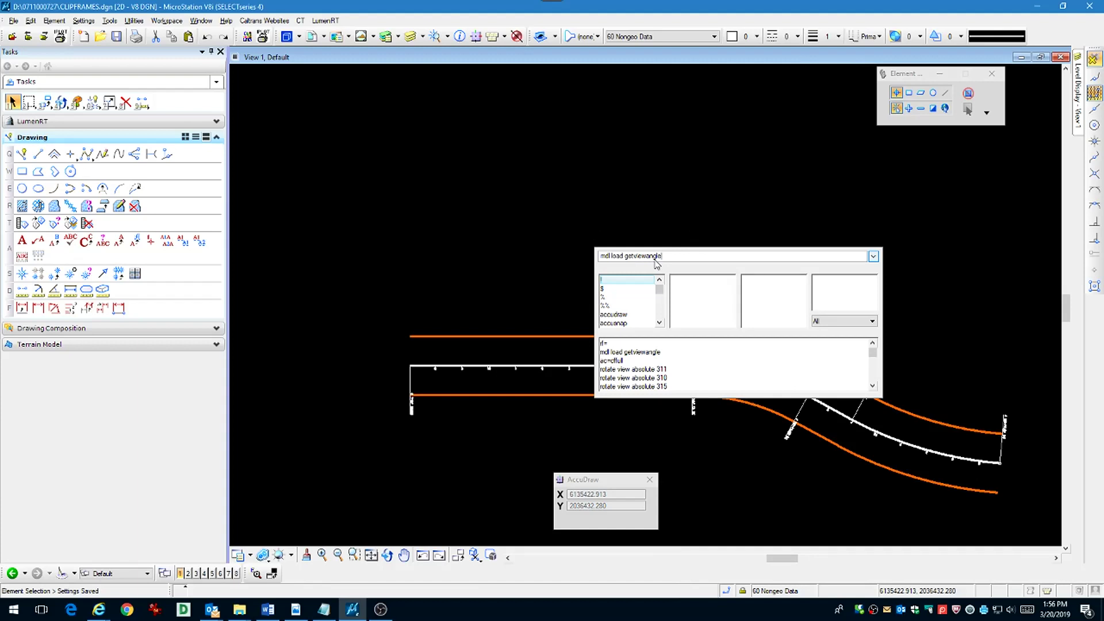
{"action": "key", "text": "Return"}
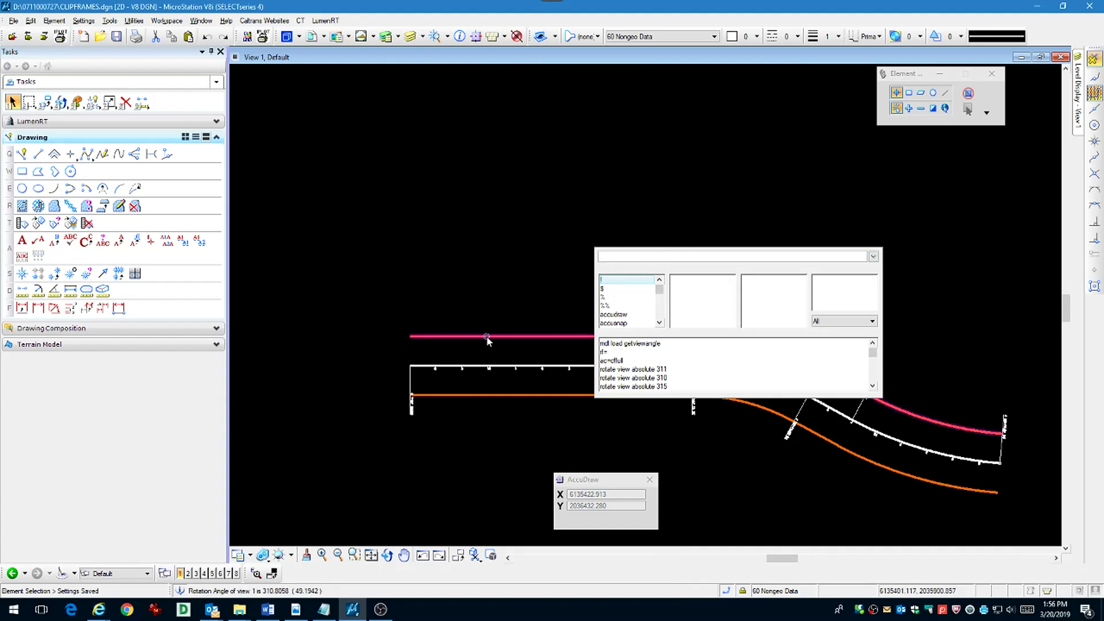
{"action": "left_click", "coordinate": [294, 592]}
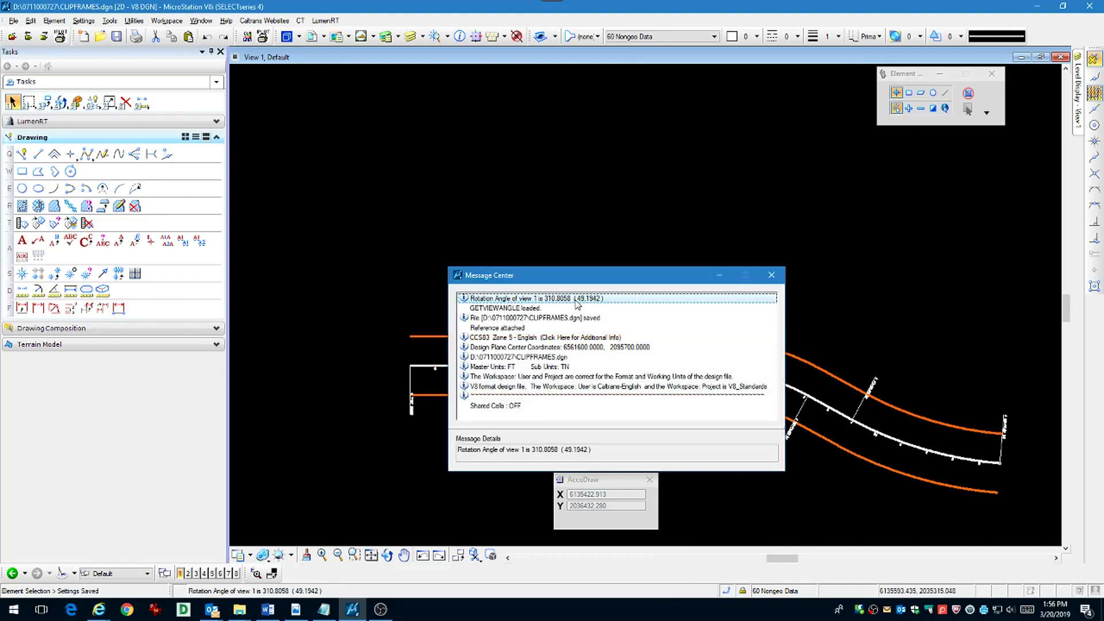
{"action": "left_click", "coordinate": [771, 275]}
Step: Rotate the view to a whole-degree angle with the key-in rotate view absolute 311
{"action": "key", "text": "Return"}
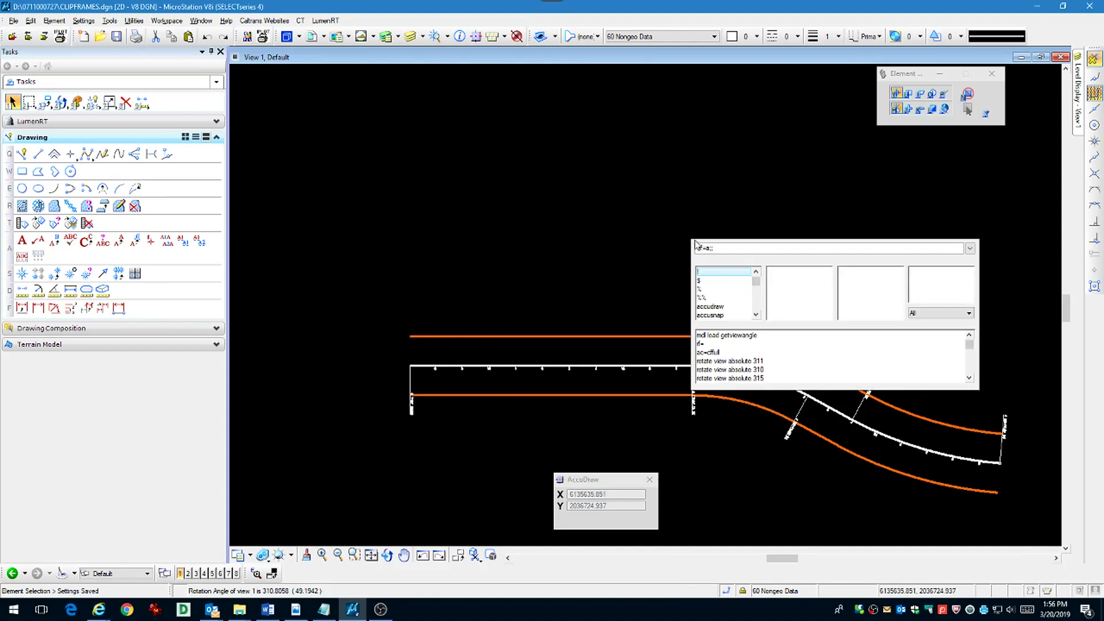
{"action": "left_click", "coordinate": [762, 361]}
{"action": "key", "text": "Return"}
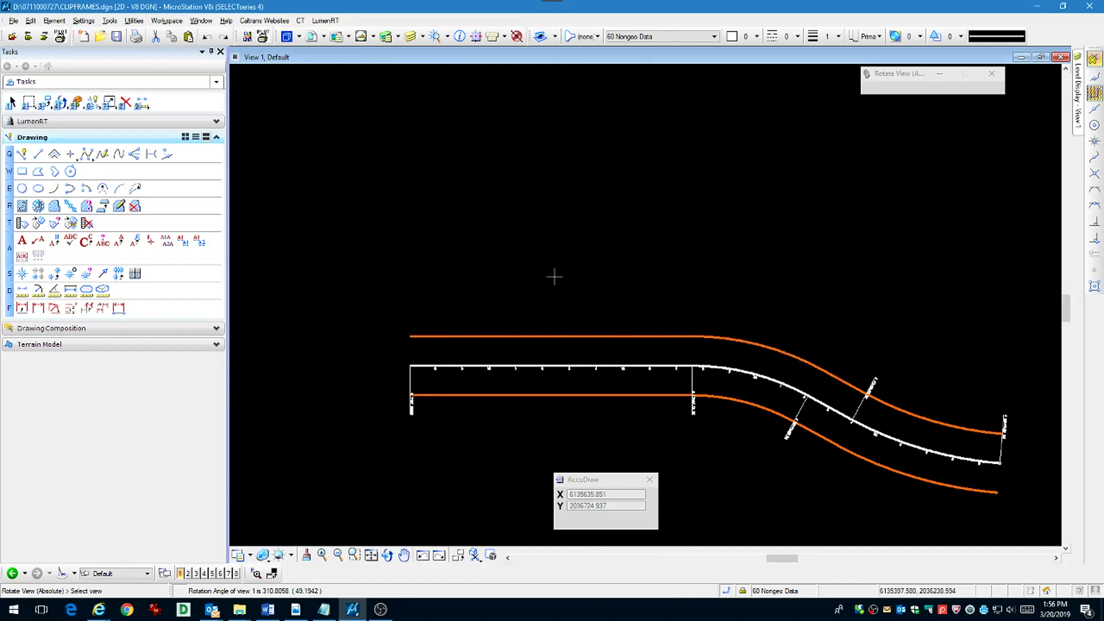
{"action": "right_click", "coordinate": [554, 278]}
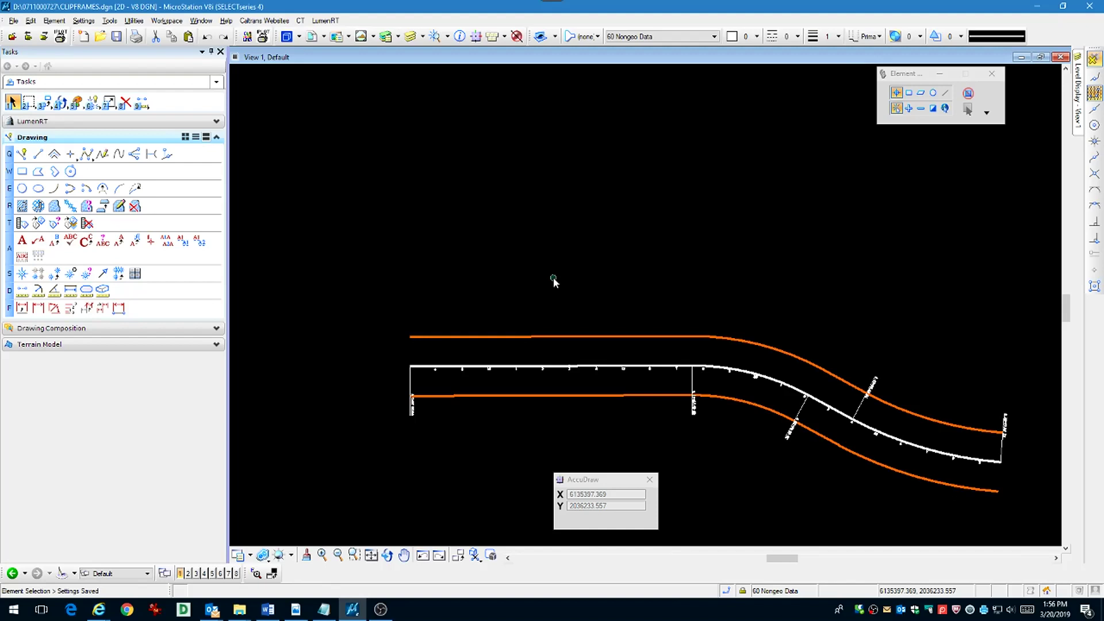
Step: Place the CFFULL clip frame cell at scale 1 and angle 0 around the straight beginning of the alignment
{"action": "key", "text": "s"}
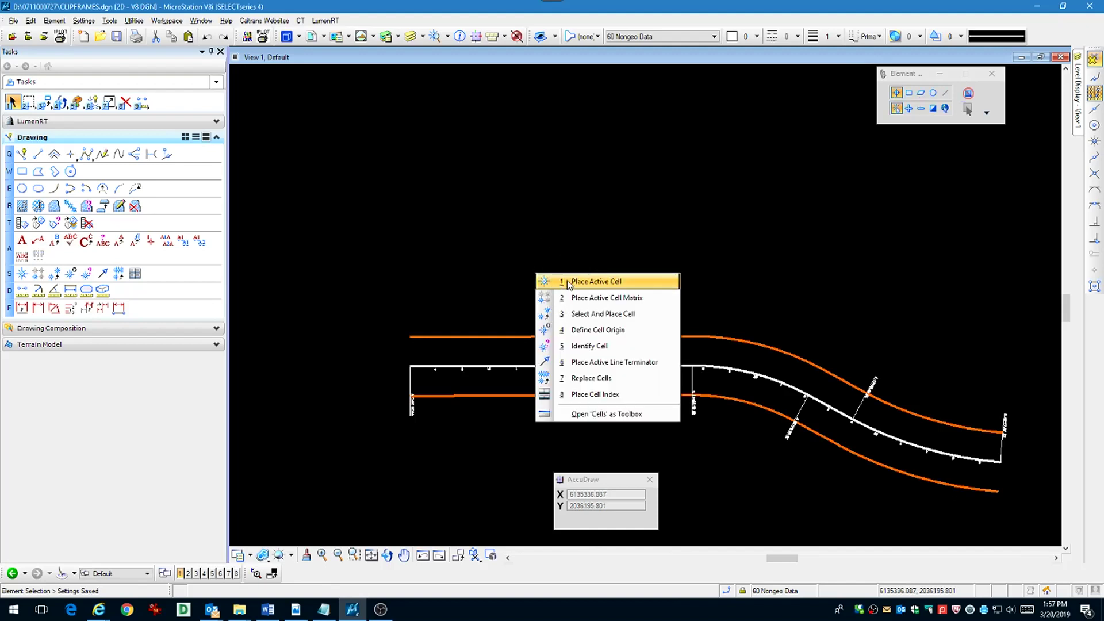
{"action": "left_click", "coordinate": [568, 282]}
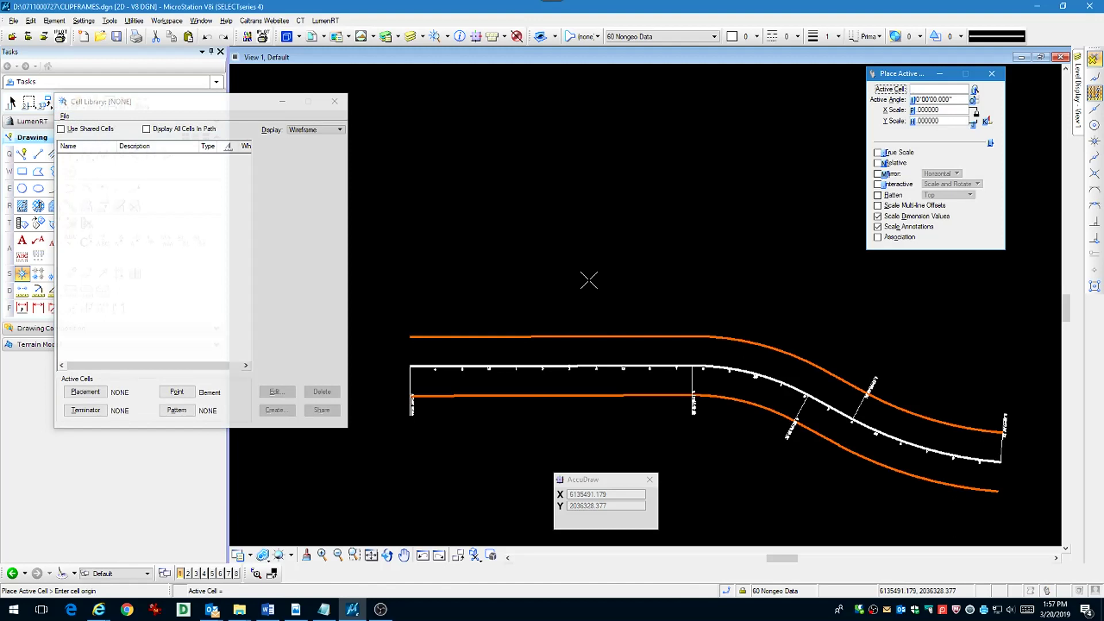
{"action": "left_click", "coordinate": [334, 102]}
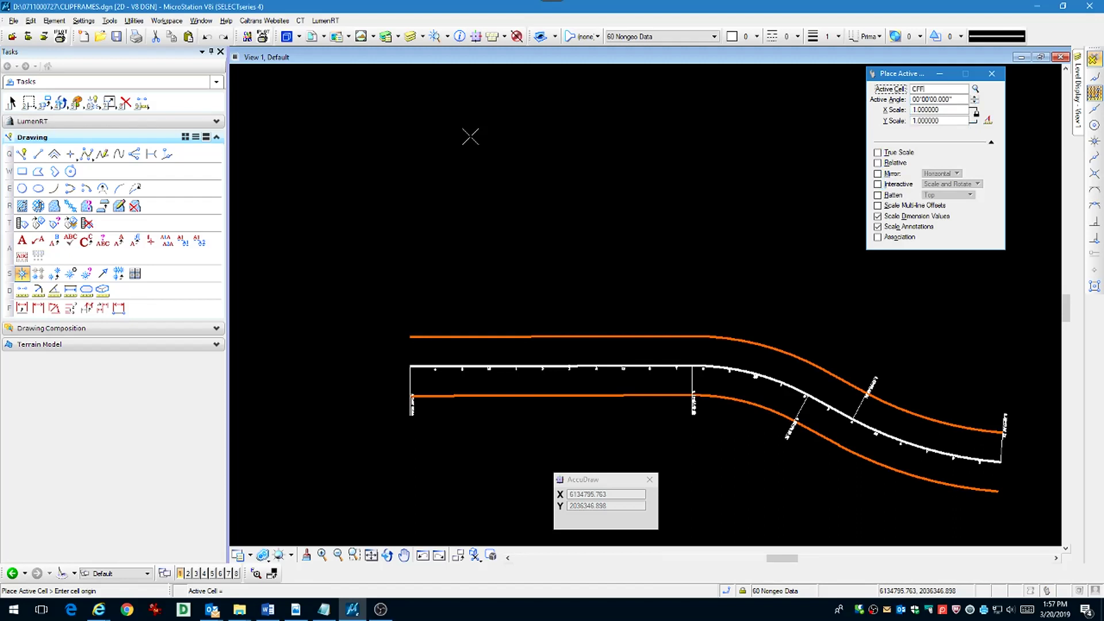
{"action": "type", "text": "LL"}
{"action": "key", "text": "Return"}
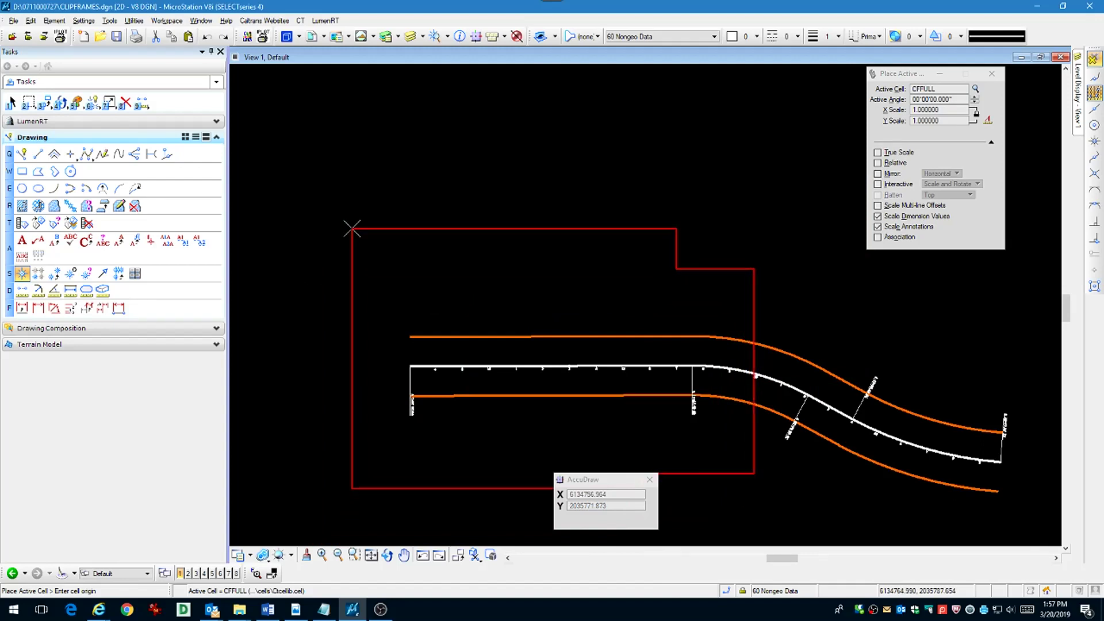
{"action": "left_click", "coordinate": [352, 227]}
{"action": "key", "text": "Escape"}
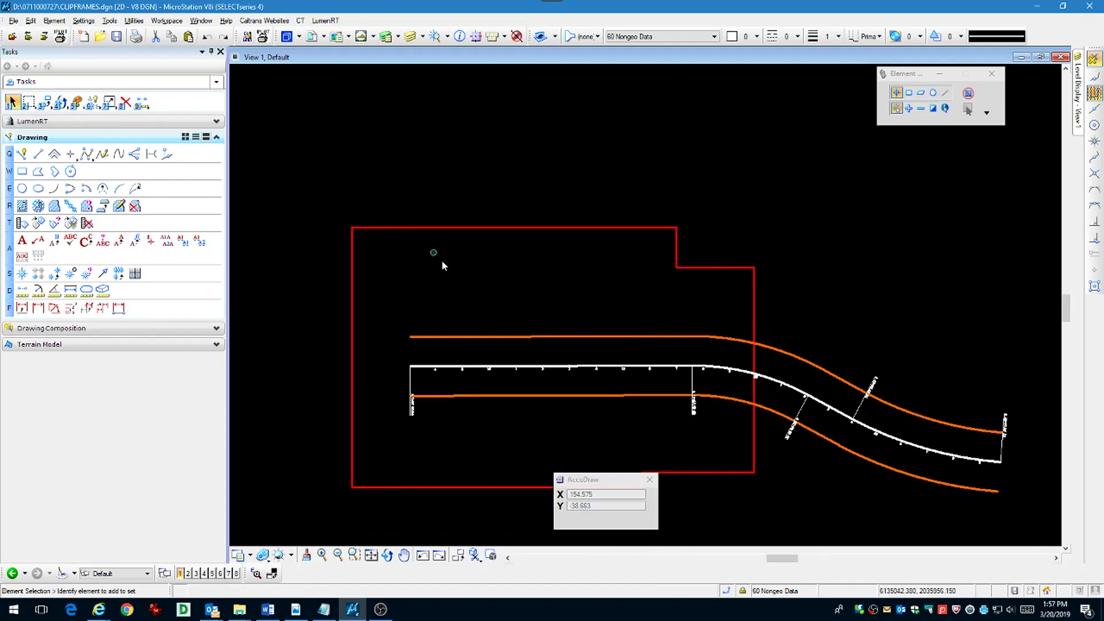
Step: Move the CFFULL clip frame slightly straight down over the beginning of the alignment
{"action": "right_click", "coordinate": [523, 216]}
{"action": "left_click", "coordinate": [552, 239]}
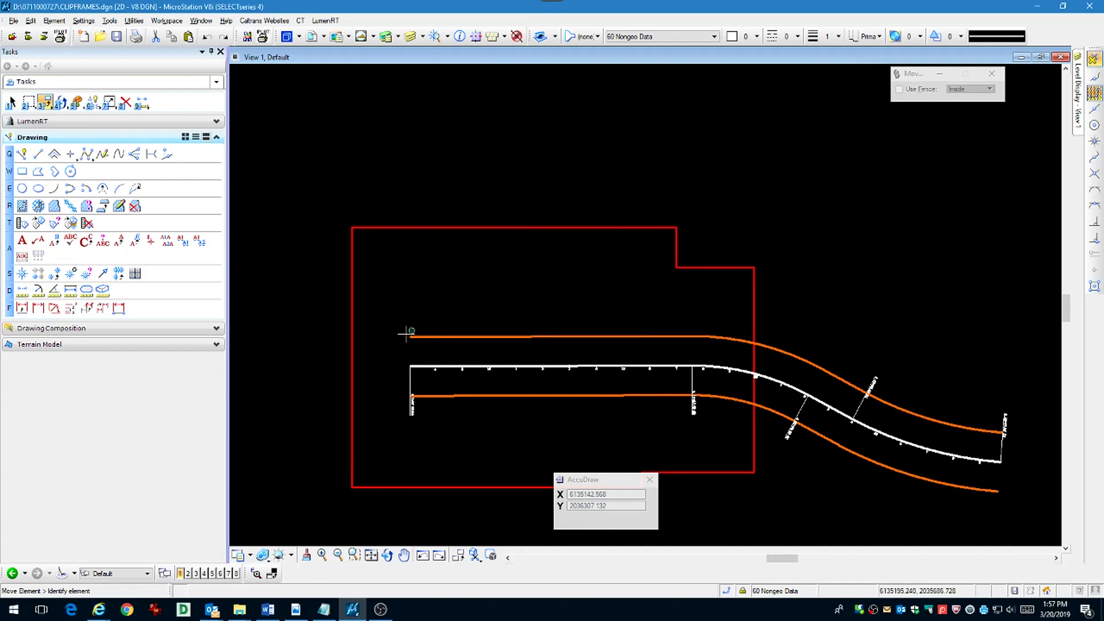
{"action": "left_click", "coordinate": [352, 357]}
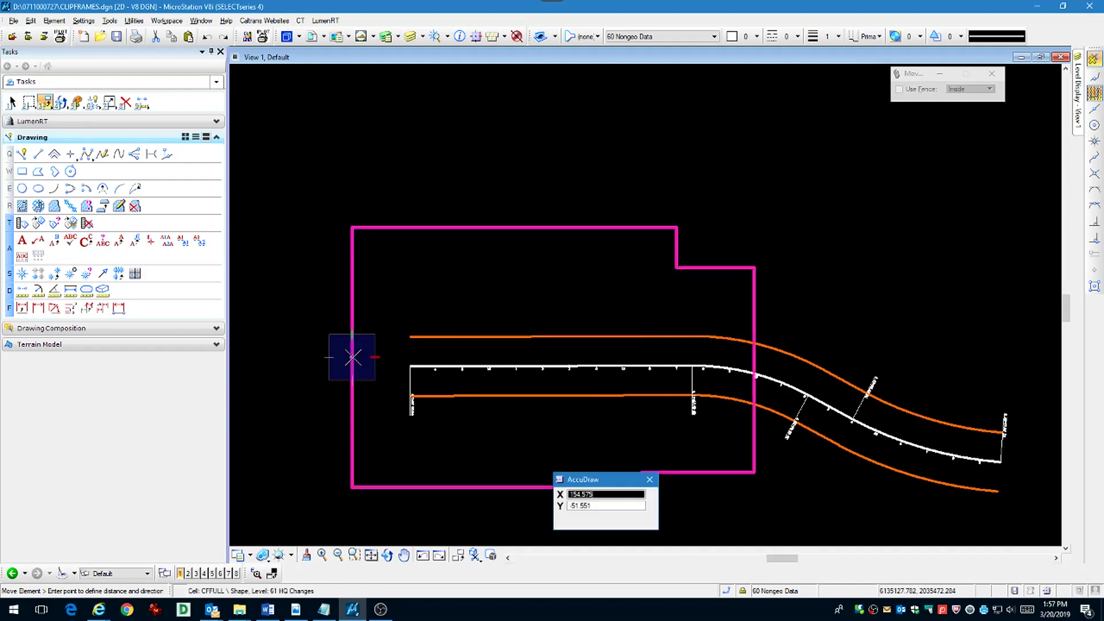
{"action": "left_click", "coordinate": [411, 361]}
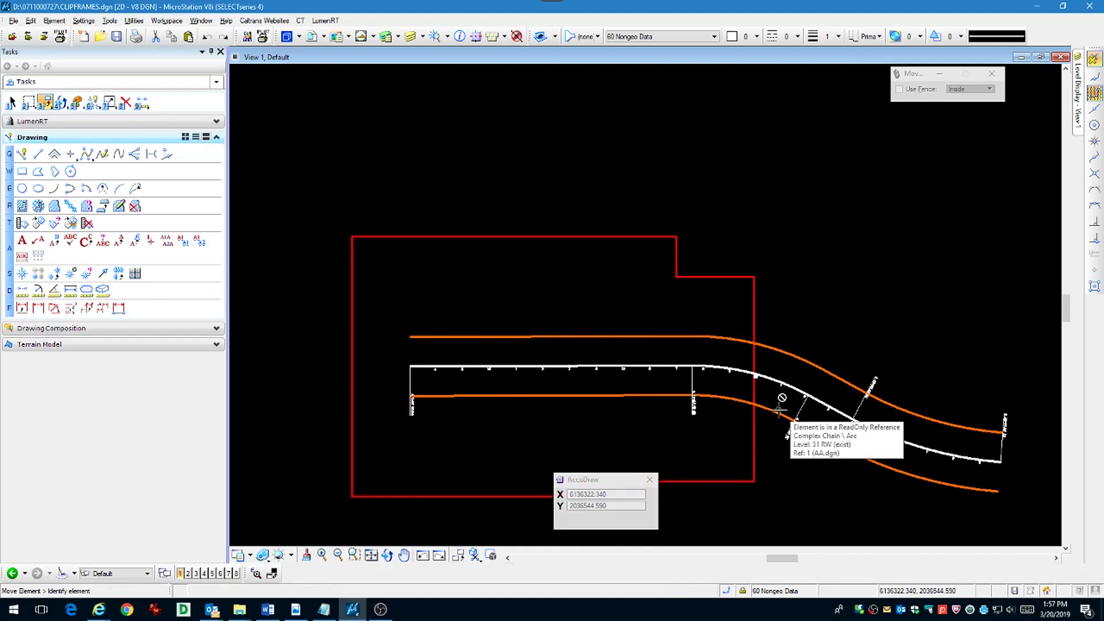
Step: Rotate the view by two points so the curved end of the alignment runs roughly horizontal, beyond the first clip frame
{"action": "right_click", "coordinate": [805, 299]}
{"action": "mouse_move", "coordinate": [890, 326]}
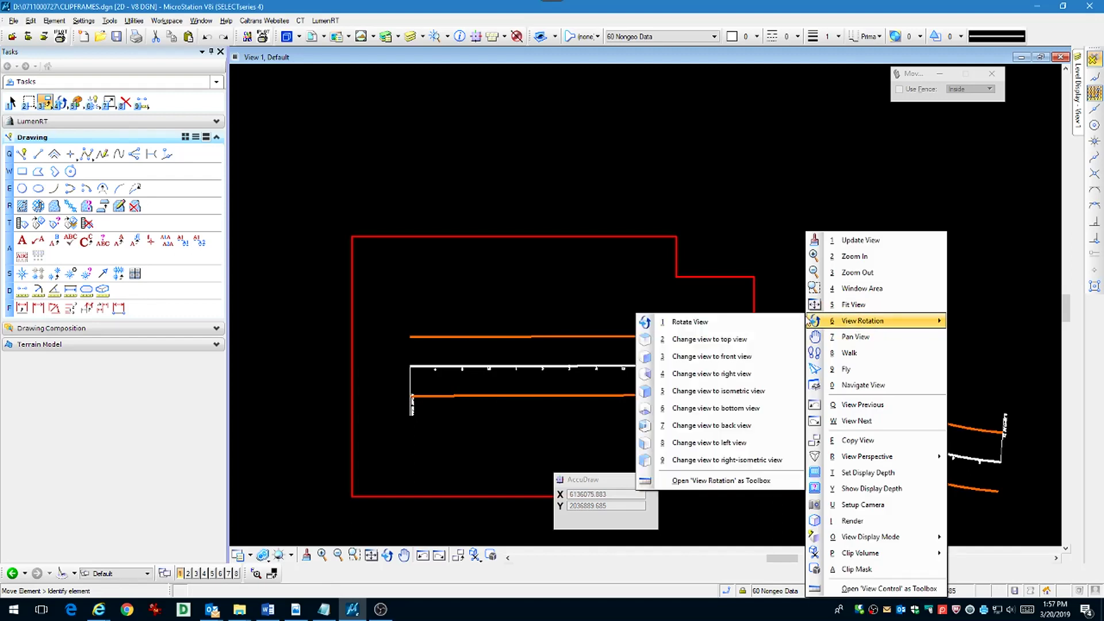
{"action": "left_click", "coordinate": [776, 324]}
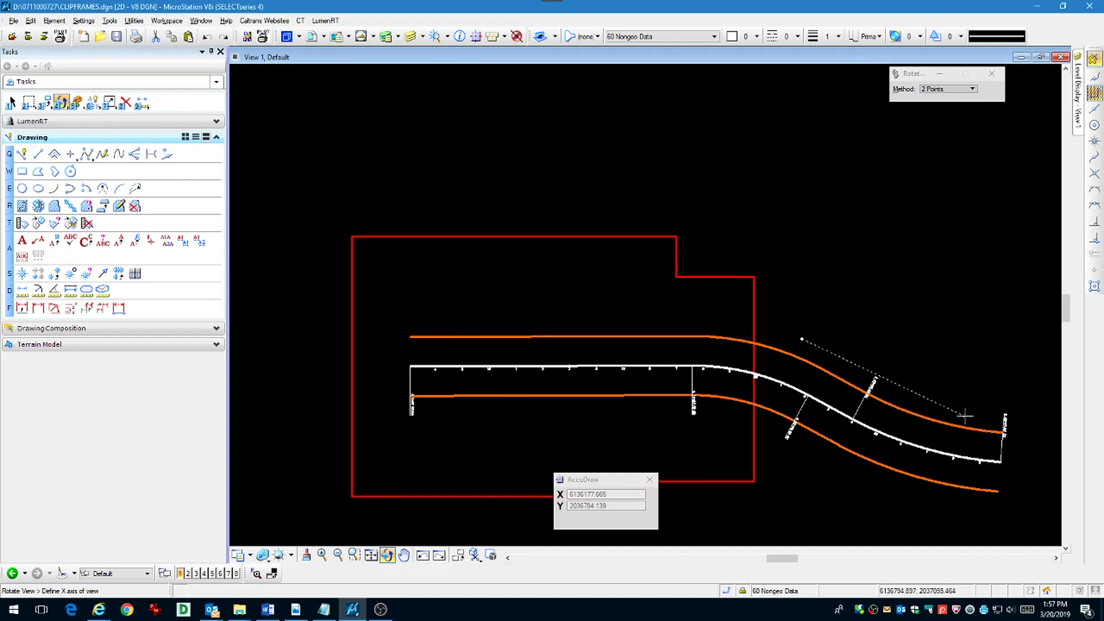
{"action": "left_click", "coordinate": [990, 410]}
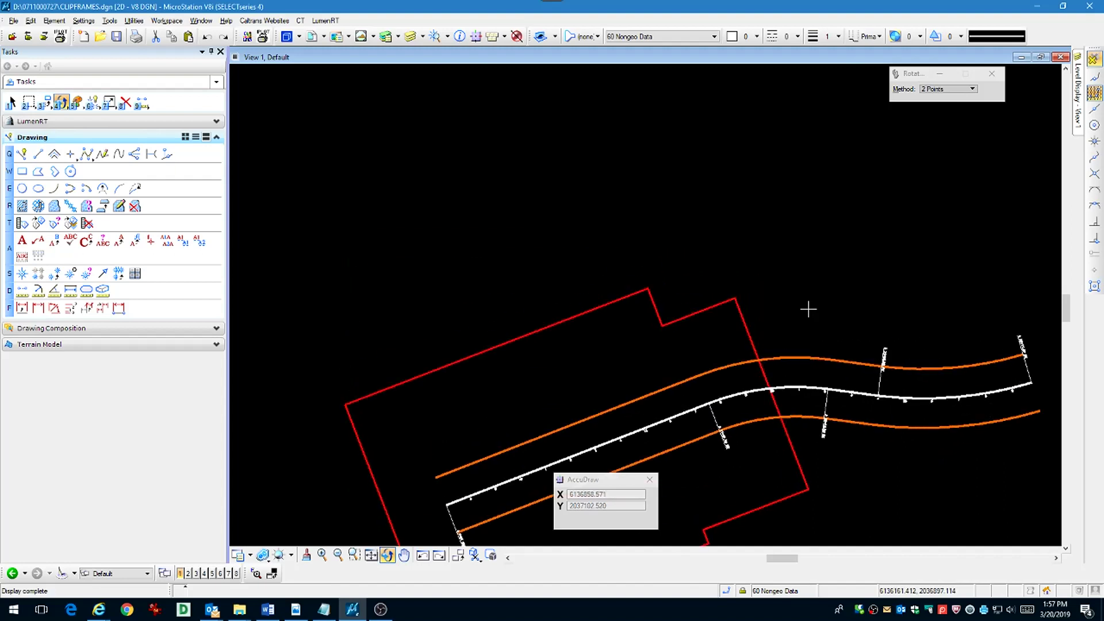
{"action": "mouse_move", "coordinate": [797, 300]}
{"action": "middle_mouse_down"}
{"action": "mouse_move", "coordinate": [883, 333]}
{"action": "mouse_move", "coordinate": [864, 311]}
{"action": "mouse_move", "coordinate": [804, 303]}
{"action": "middle_mouse_up"}
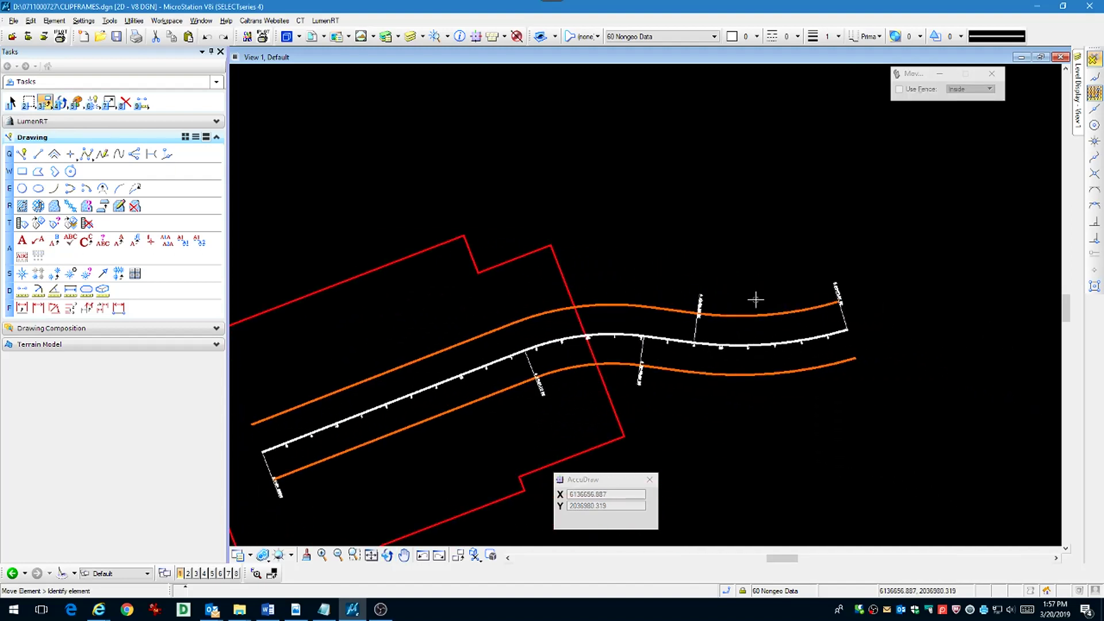
Step: Run the key-in mdl load getviewangle again and read the new view rotation angle in the Message Center
{"action": "key", "text": "Return"}
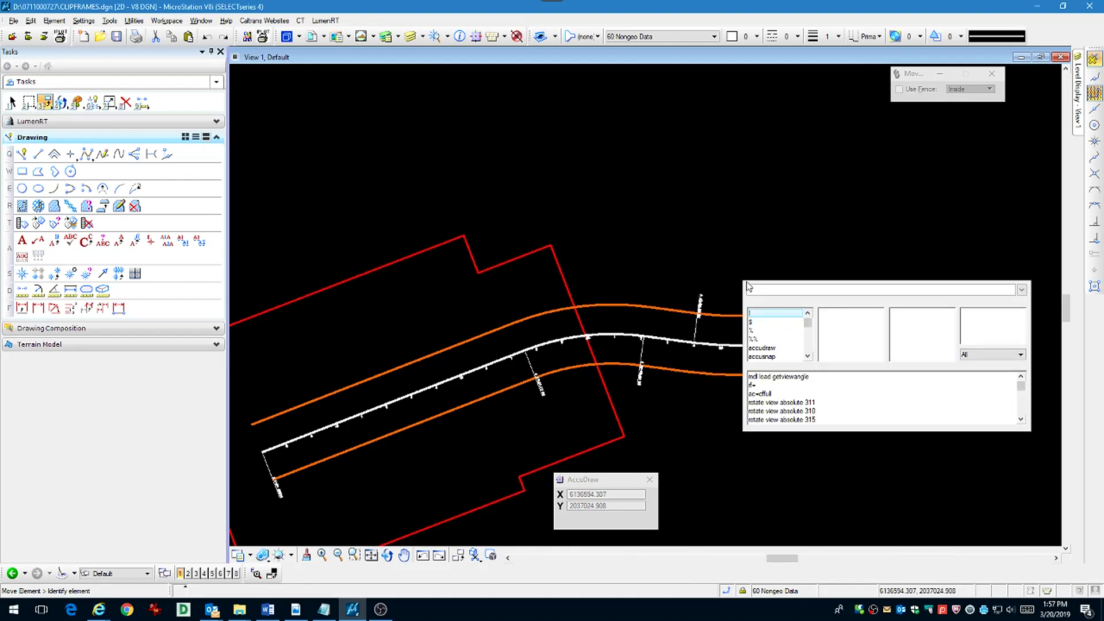
{"action": "left_click", "coordinate": [792, 377]}
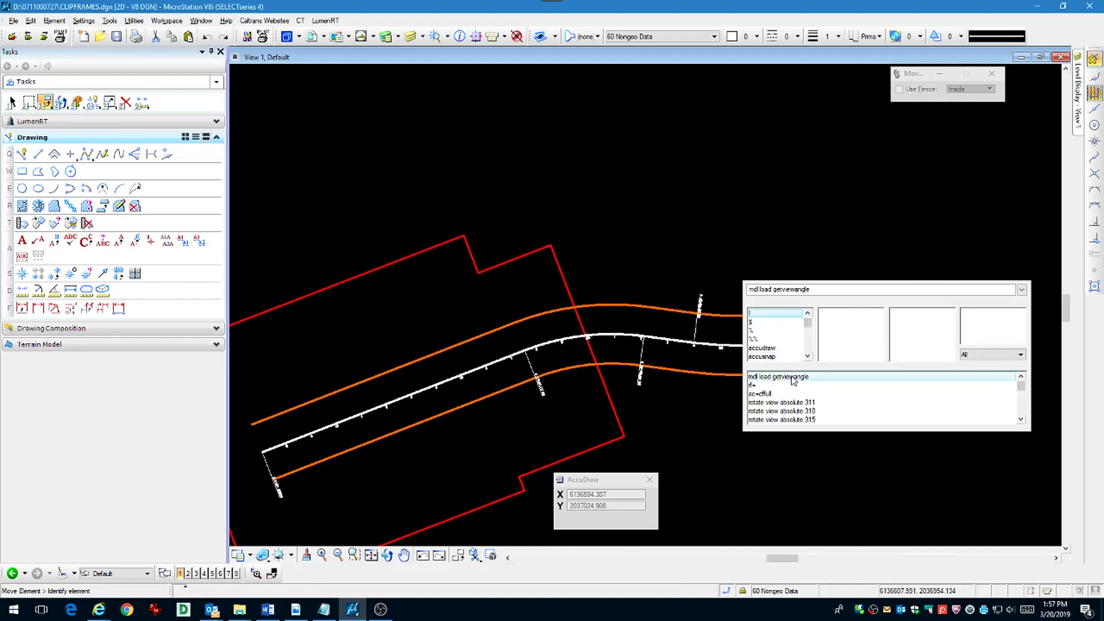
{"action": "key", "text": "Return"}
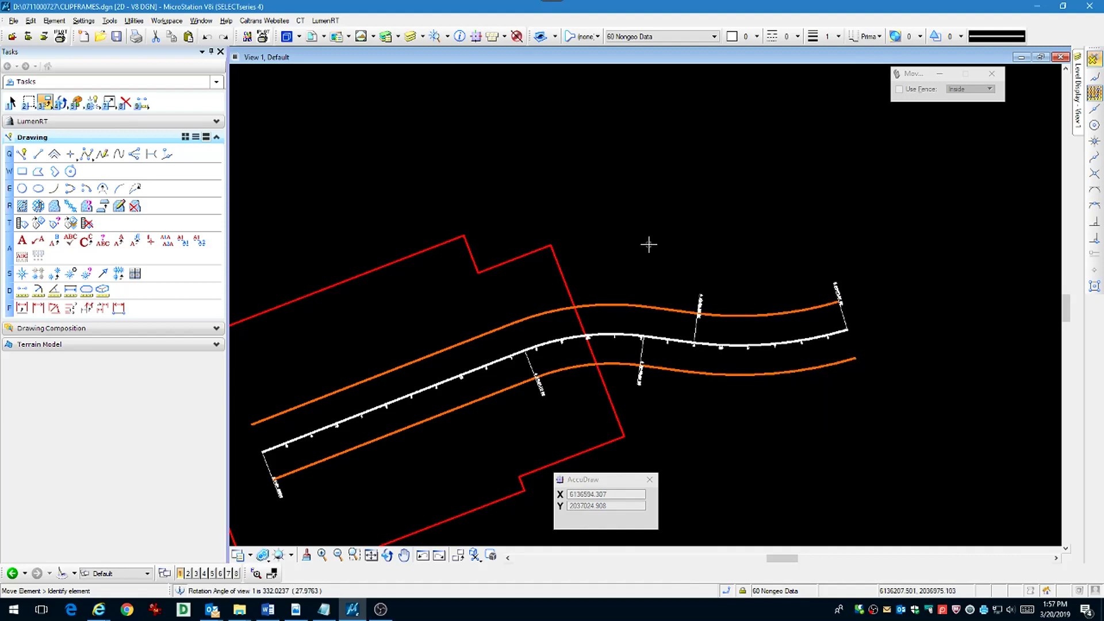
{"action": "left_click", "coordinate": [298, 595]}
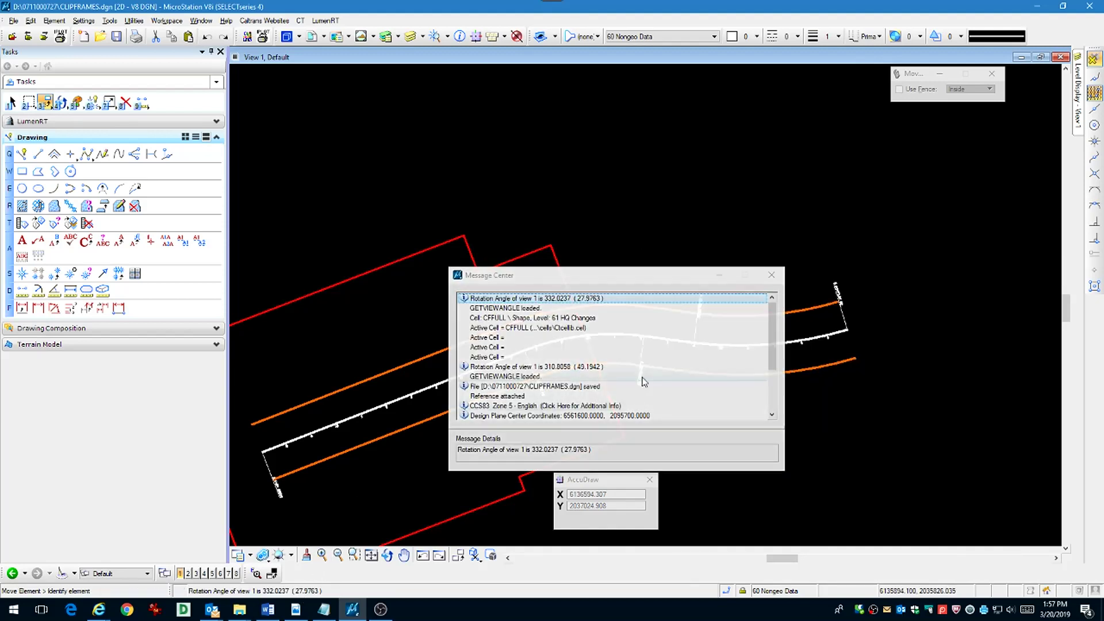
{"action": "left_click", "coordinate": [772, 274]}
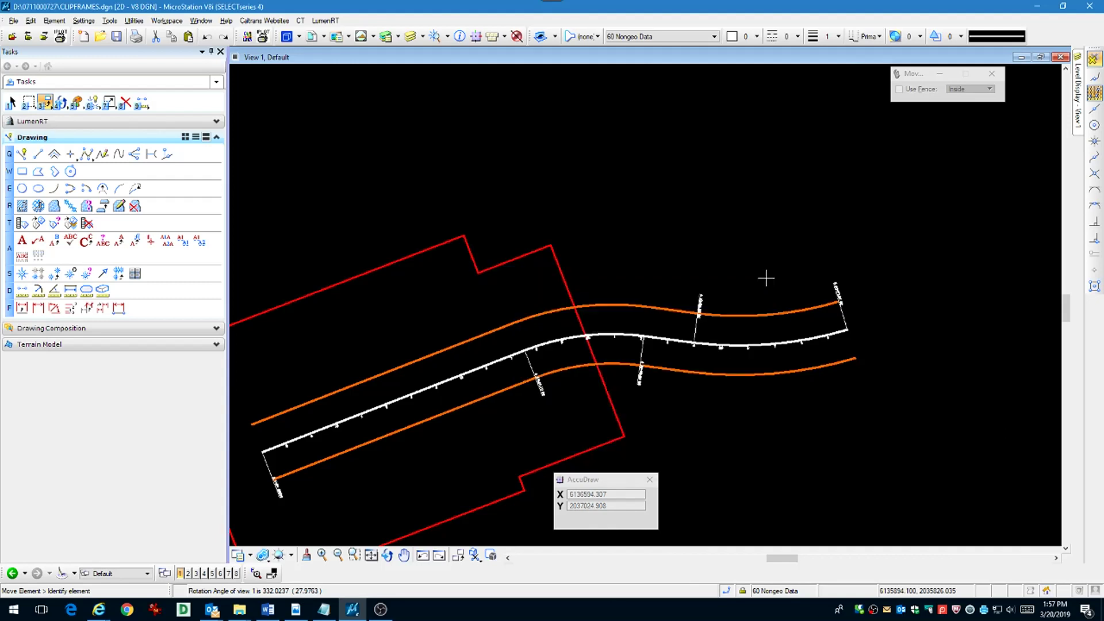
Step: Rotate the view to a whole-degree angle with the key-in rotate view absolute 332
{"action": "key", "text": "Return"}
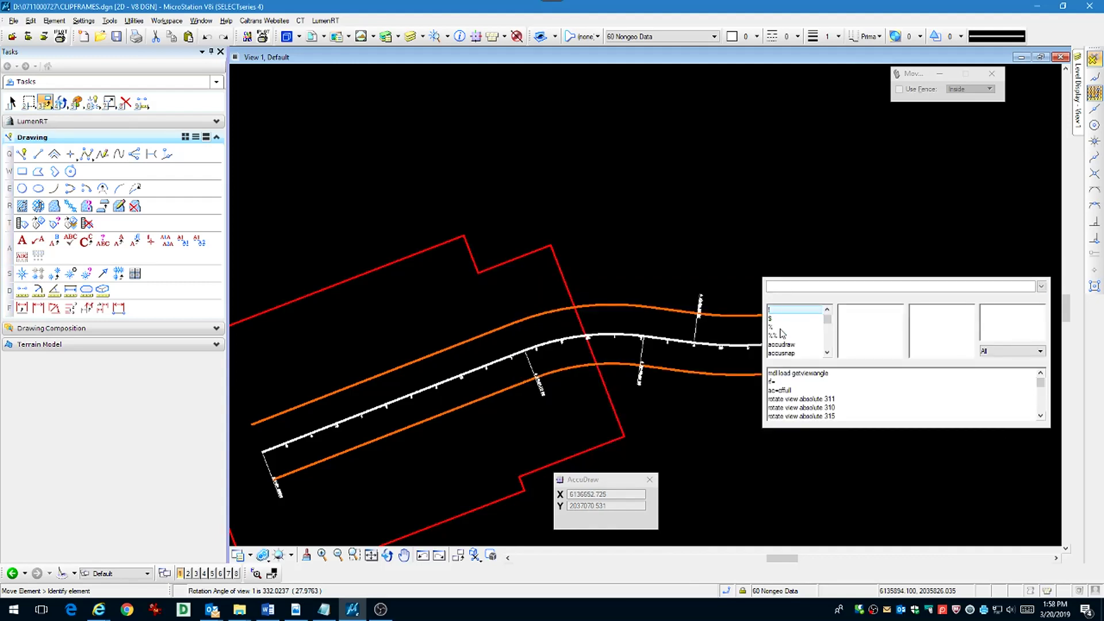
{"action": "left_click", "coordinate": [805, 399]}
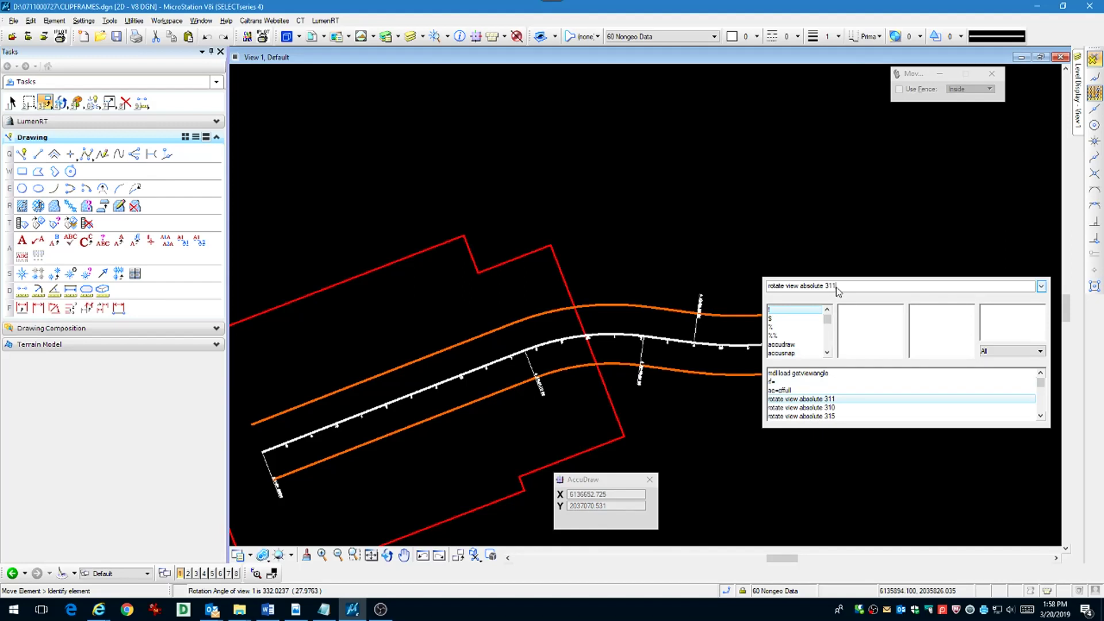
{"action": "key", "text": "BackSpace"}
{"action": "key", "text": "BackSpace"}
{"action": "type", "text": "3"}
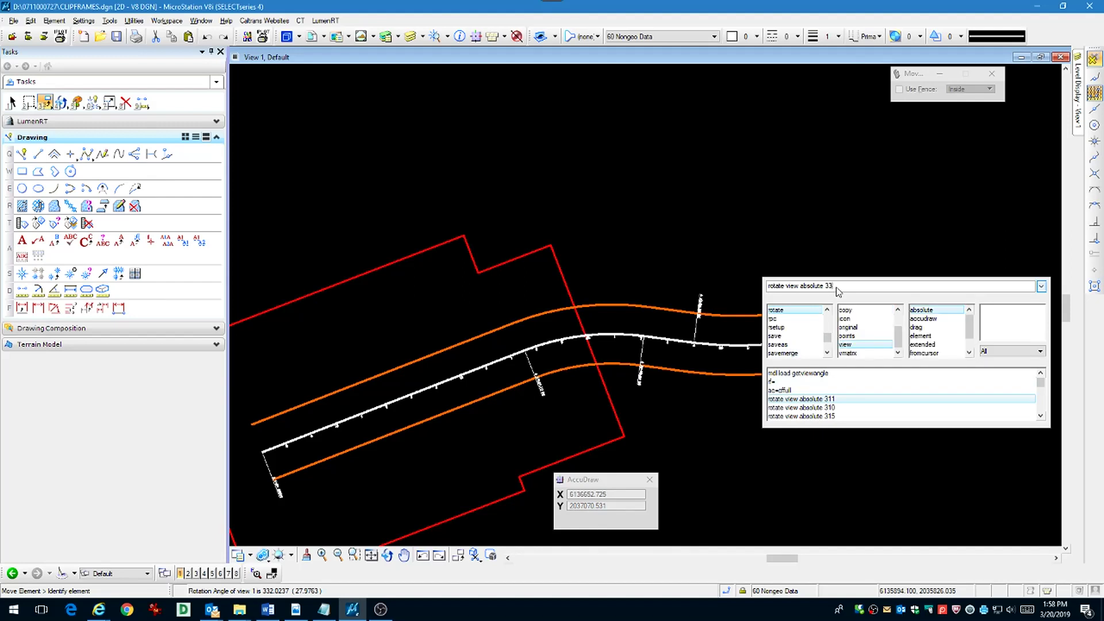
{"action": "type", "text": "2"}
{"action": "key", "text": "Return"}
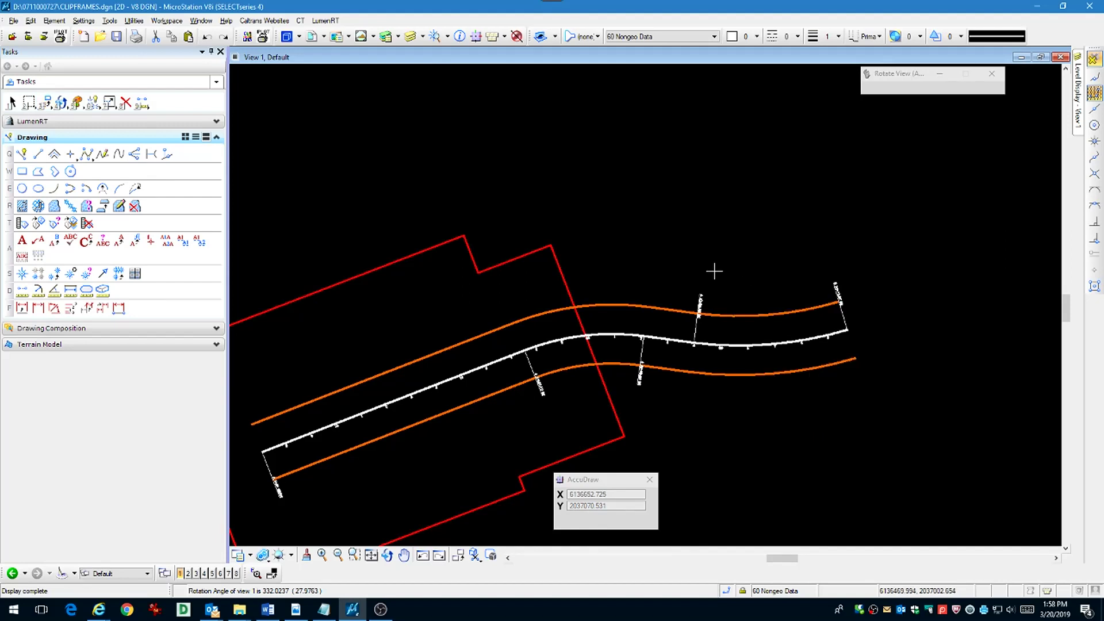
Step: Place a second CFFULL clip frame cell at scale 1 and angle 0 around the curved end of the alignment, overlapping the first frame
{"action": "key", "text": "3"}
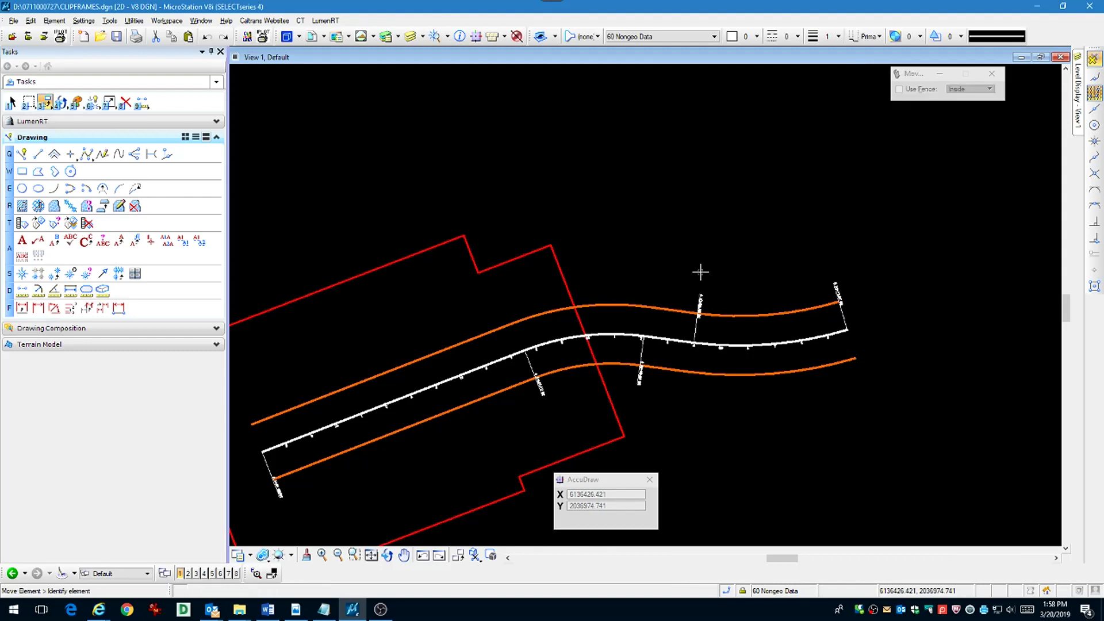
{"action": "key", "text": "s"}
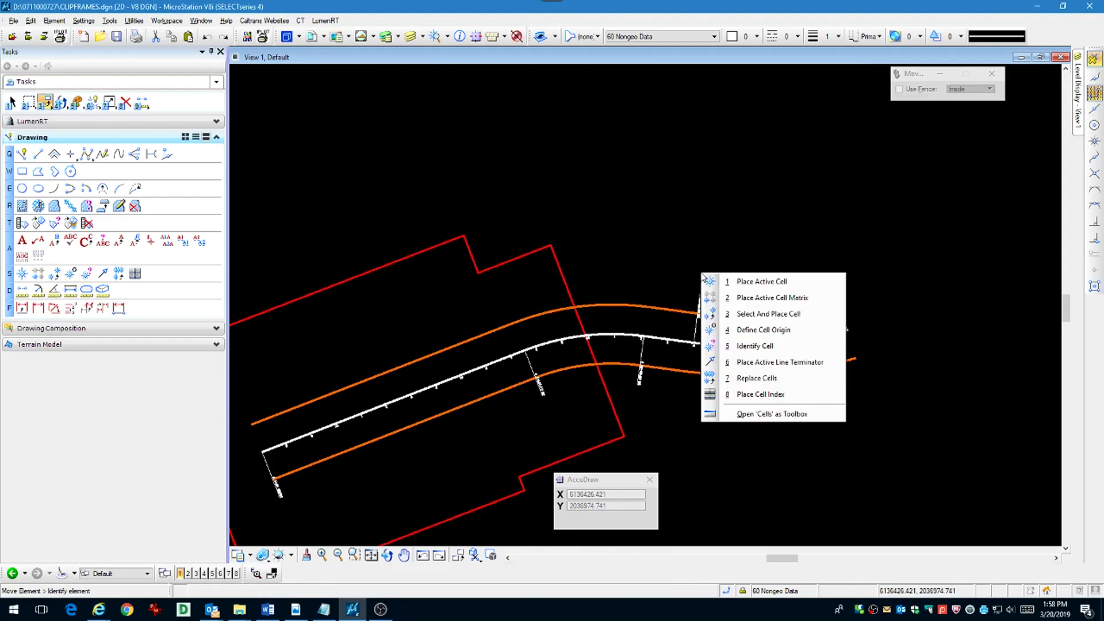
{"action": "key", "text": "1"}
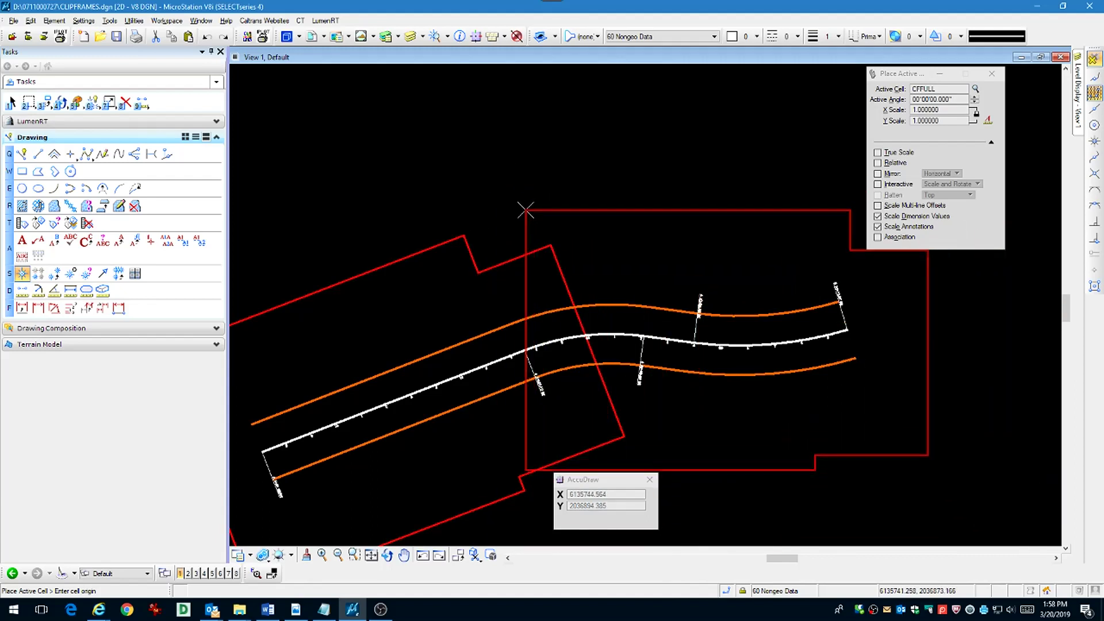
{"action": "left_click", "coordinate": [526, 210]}
{"action": "key", "text": "Escape"}
Step: Move the second clip frame straight down by about 24 units, using a point on the alignment as the base
{"action": "right_click", "coordinate": [661, 177]}
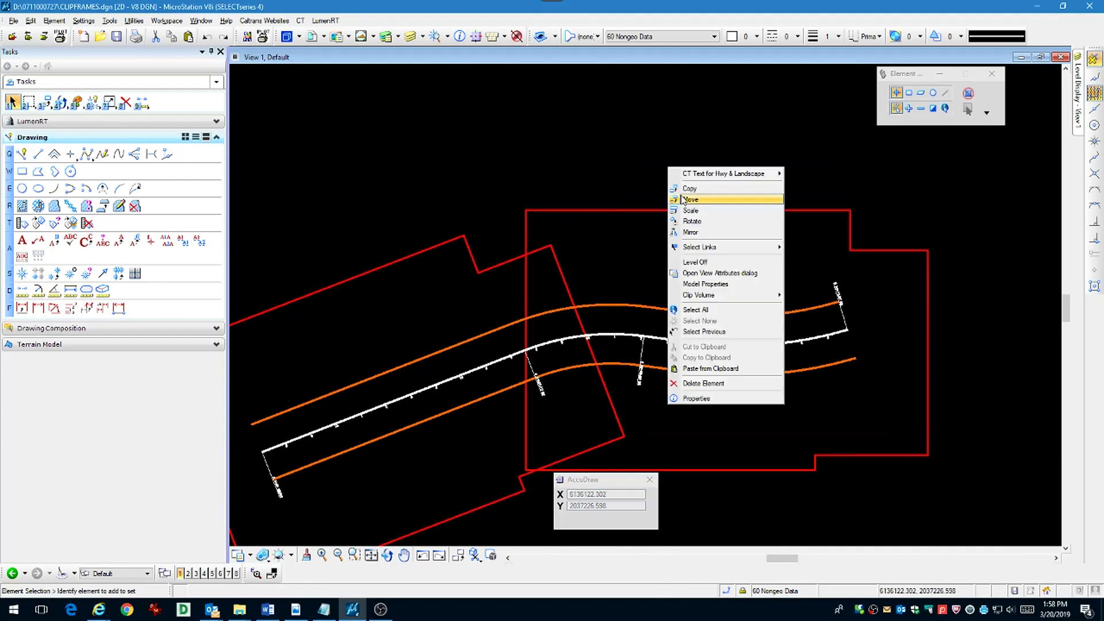
{"action": "left_click", "coordinate": [690, 199]}
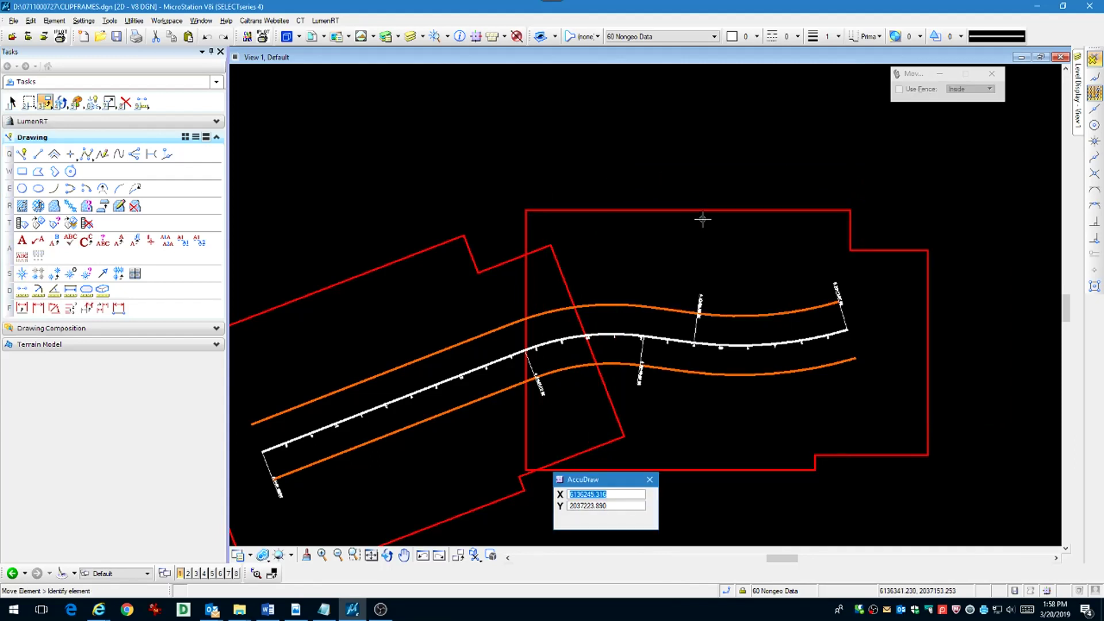
{"action": "left_click", "coordinate": [720, 344]}
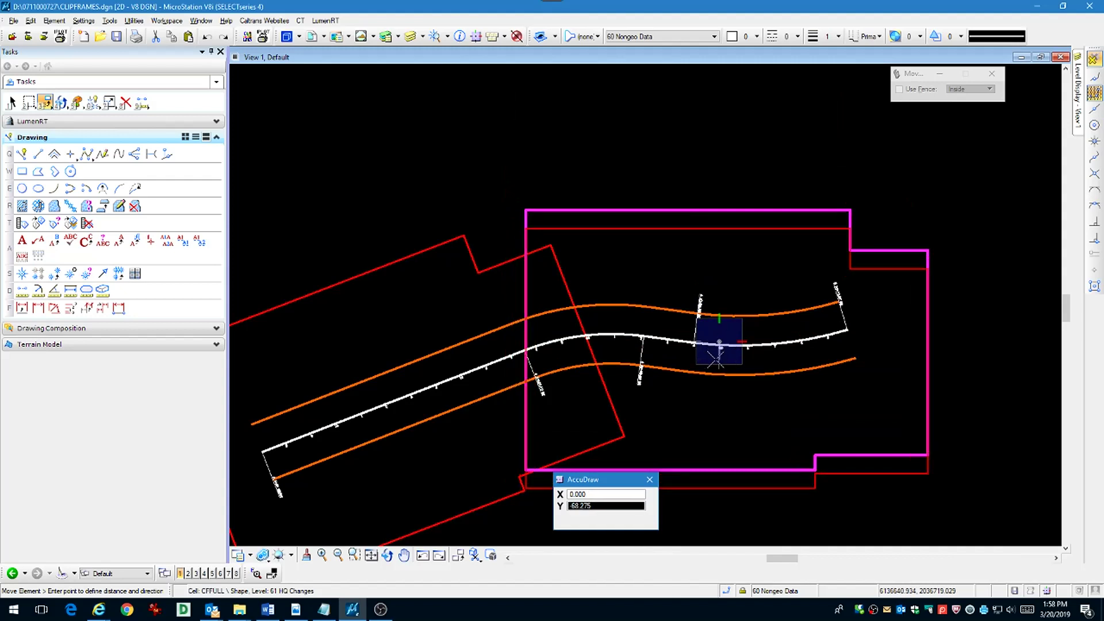
{"action": "left_click", "coordinate": [720, 343]}
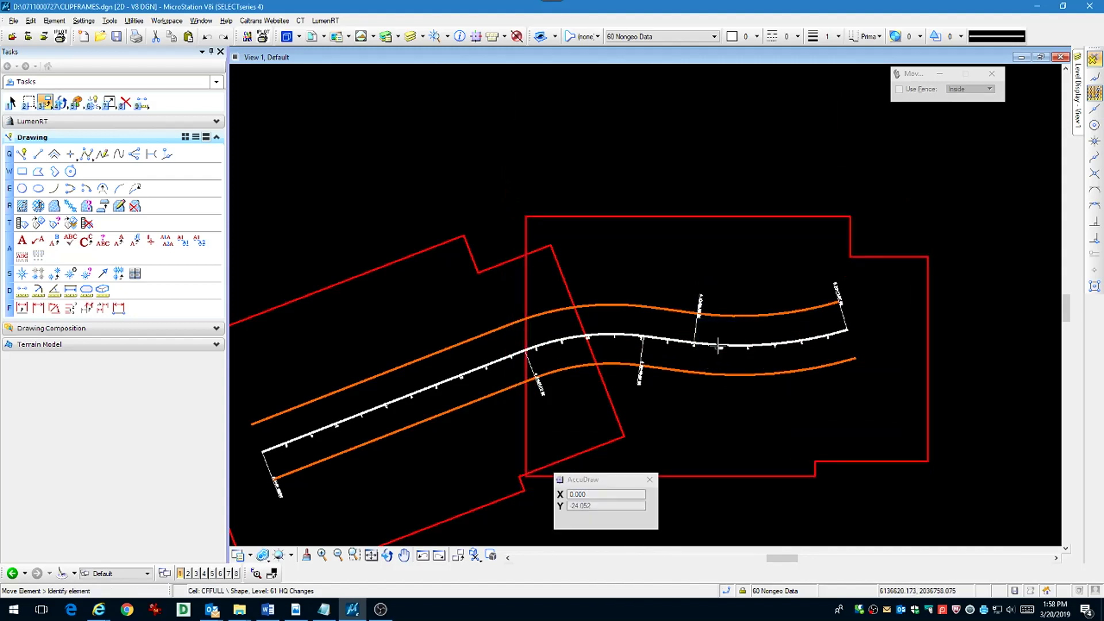
Step: Start the Point at Distance Along tool with color 3 and line weight 10 for marking the overlap of the two frames
{"action": "scroll", "coordinate": [546, 360], "scroll_direction": "up", "scroll_amount": 4}
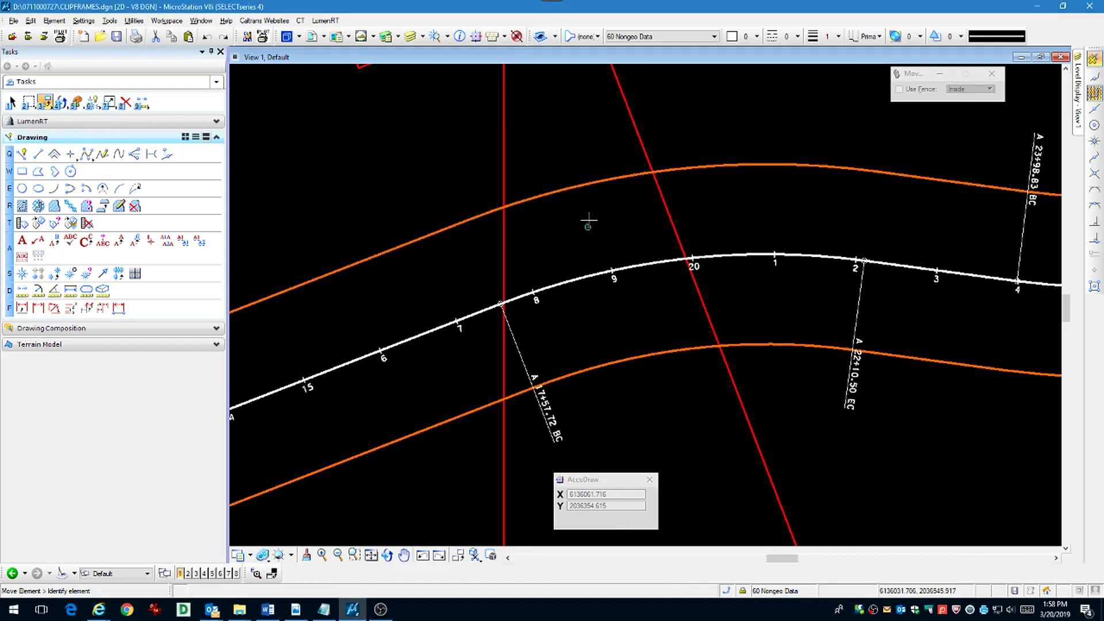
{"action": "scroll", "coordinate": [690, 232], "scroll_direction": "down", "scroll_amount": 1}
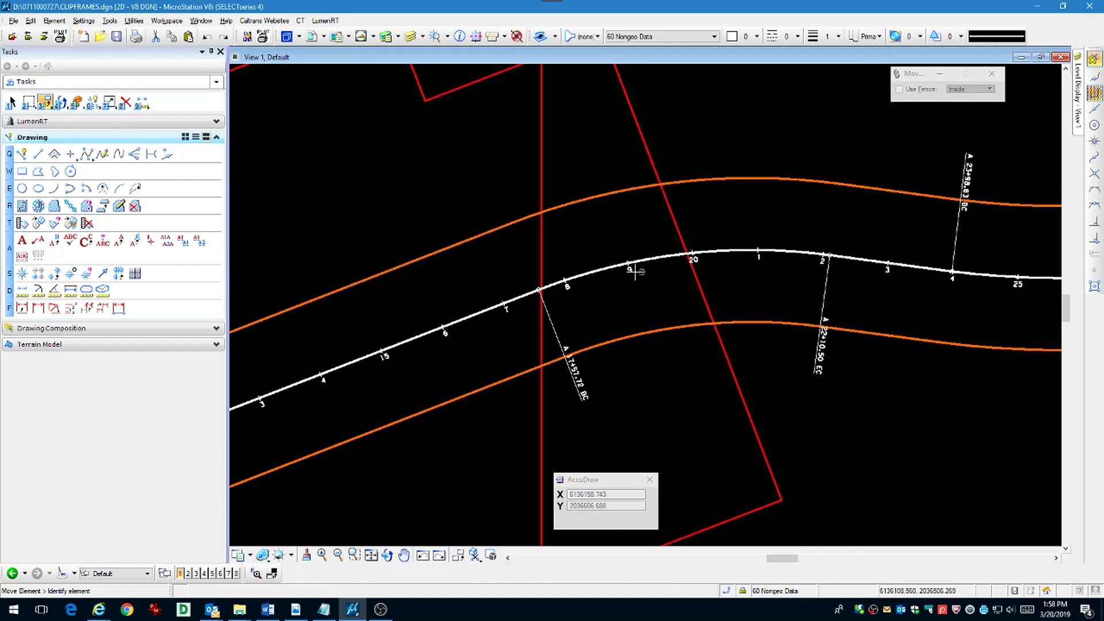
{"action": "scroll", "coordinate": [543, 302], "scroll_direction": "up", "scroll_amount": 3}
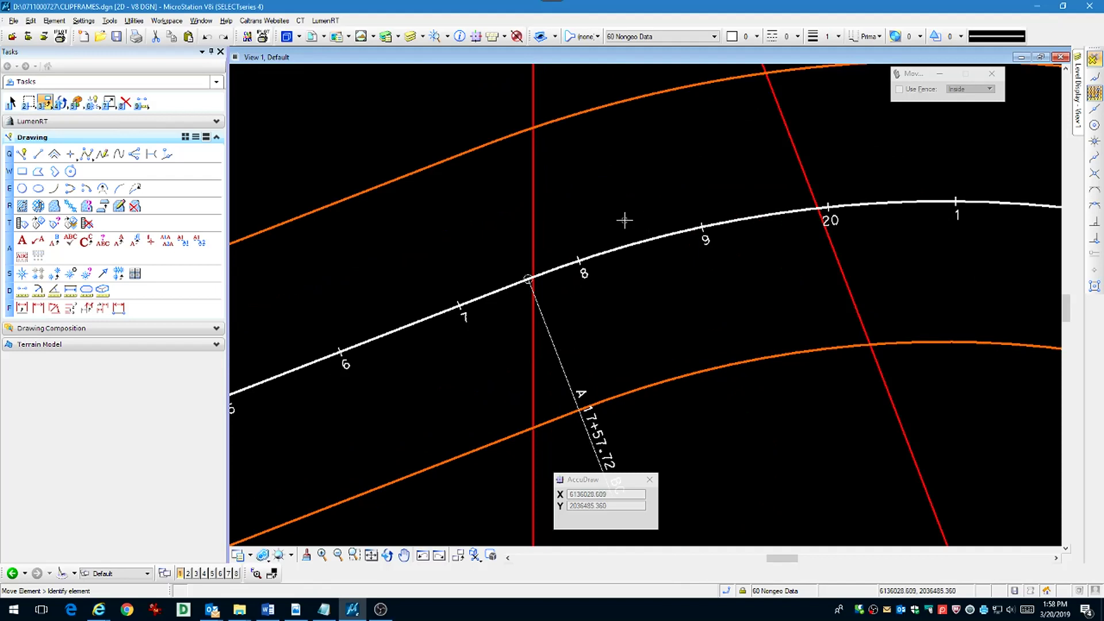
{"action": "key", "text": "q"}
{"action": "mouse_move", "coordinate": [719, 278]}
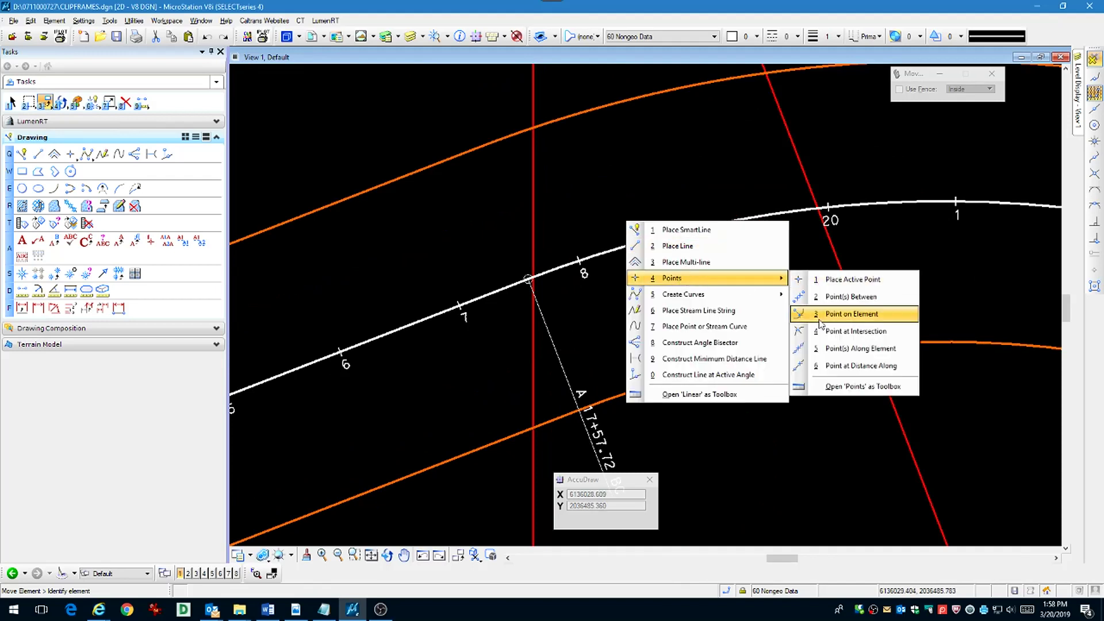
{"action": "left_click", "coordinate": [850, 368]}
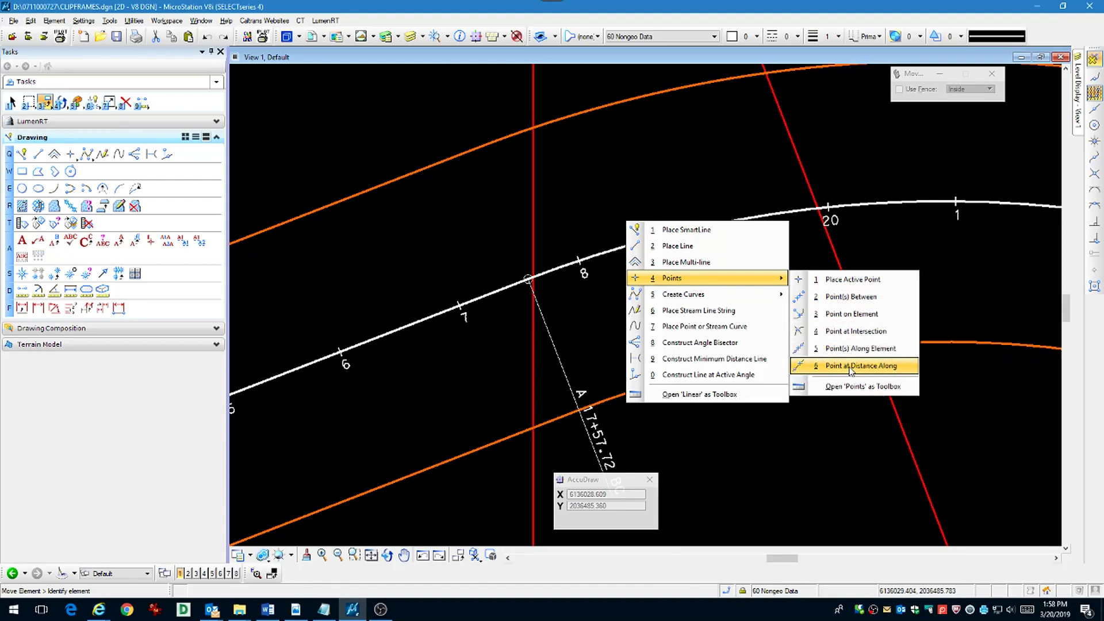
{"action": "left_click", "coordinate": [753, 37]}
{"action": "left_click", "coordinate": [761, 87]}
{"action": "left_click", "coordinate": [823, 36]}
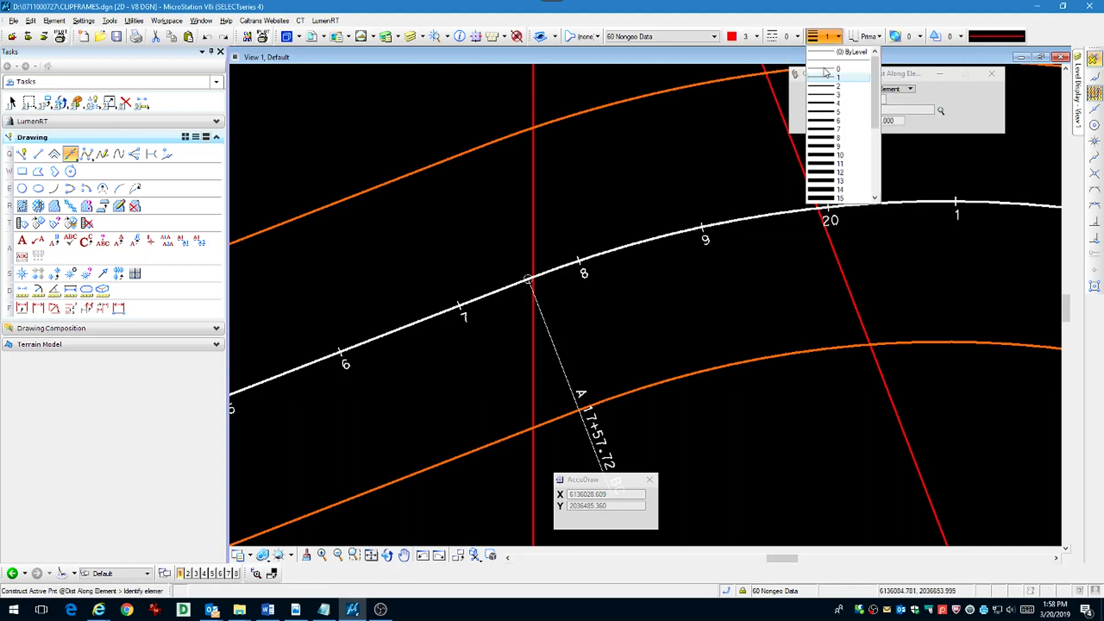
{"action": "left_click", "coordinate": [833, 156]}
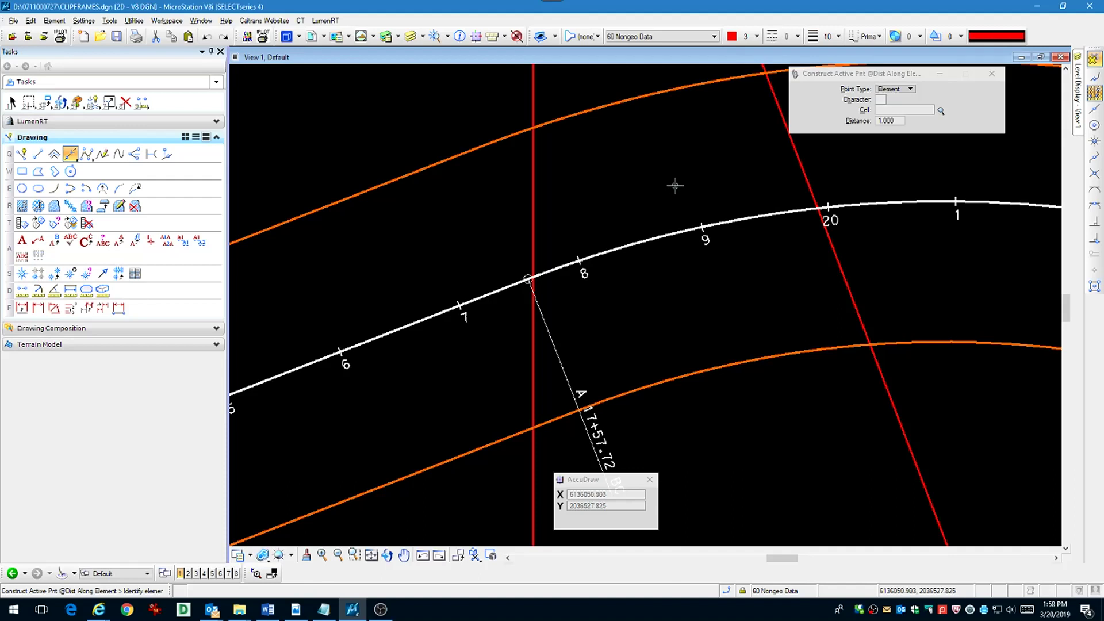
{"action": "key", "text": "F11"}
{"action": "key", "text": "i"}
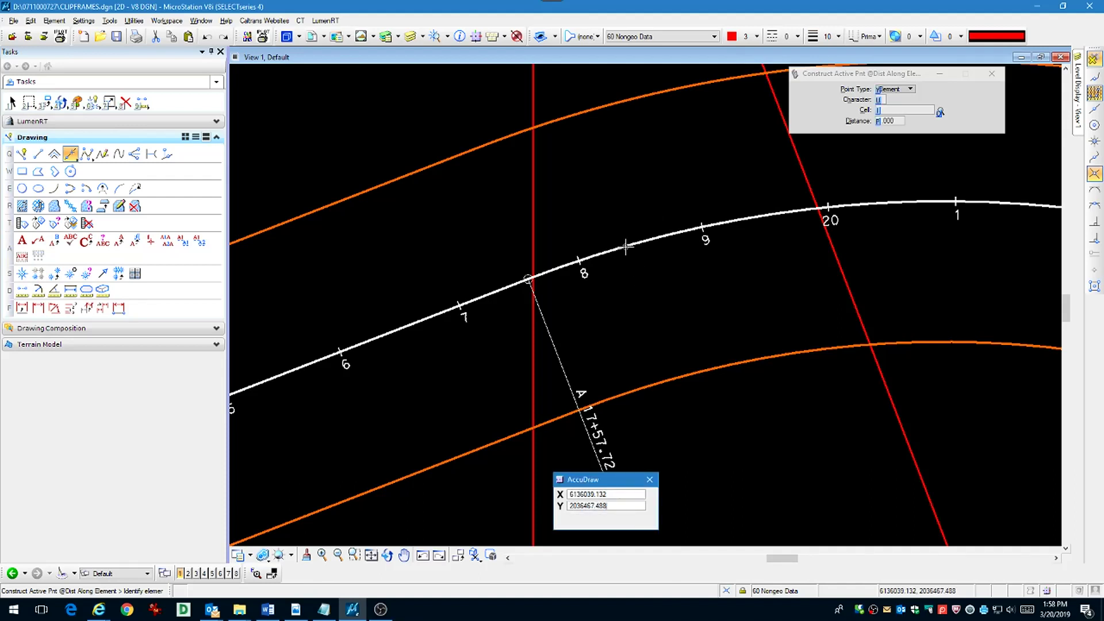
{"action": "middle_click", "coordinate": [626, 246]}
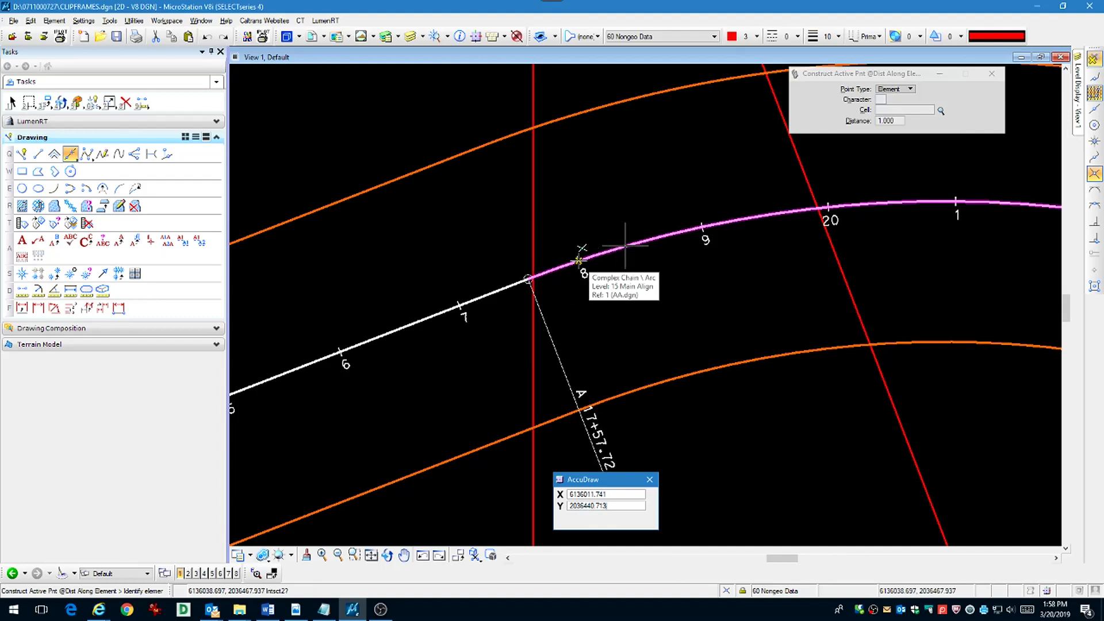
{"action": "left_click", "coordinate": [578, 261]}
{"action": "left_click", "coordinate": [639, 222]}
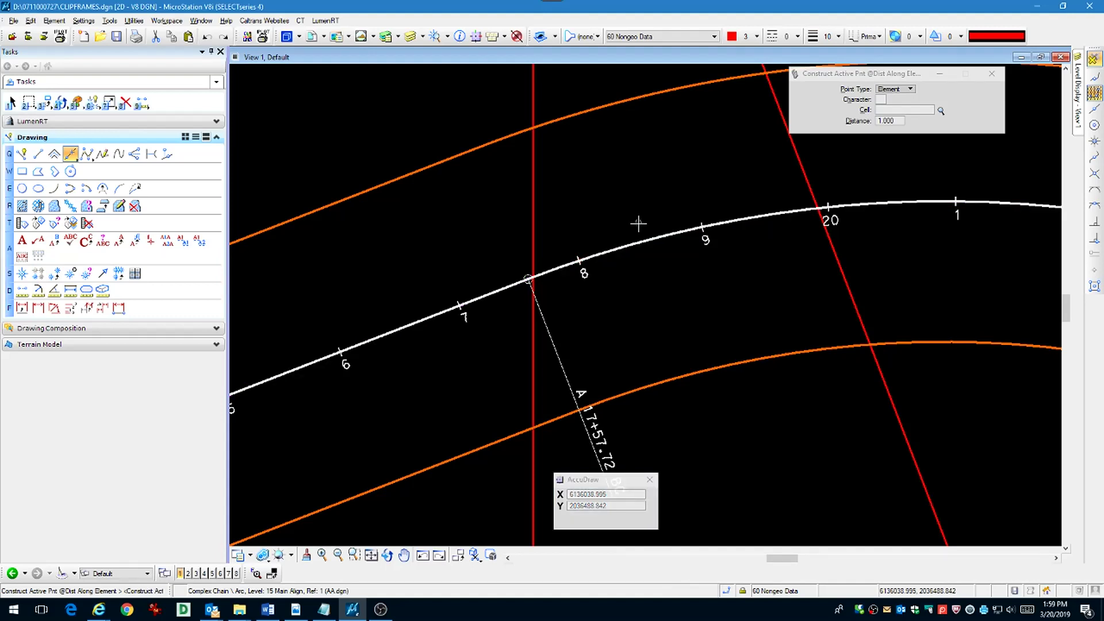
Step: Construct a point on the alignment at a distance of 50 from the station 18 tick intersection, toward station 19
{"action": "left_click", "coordinate": [901, 124]}
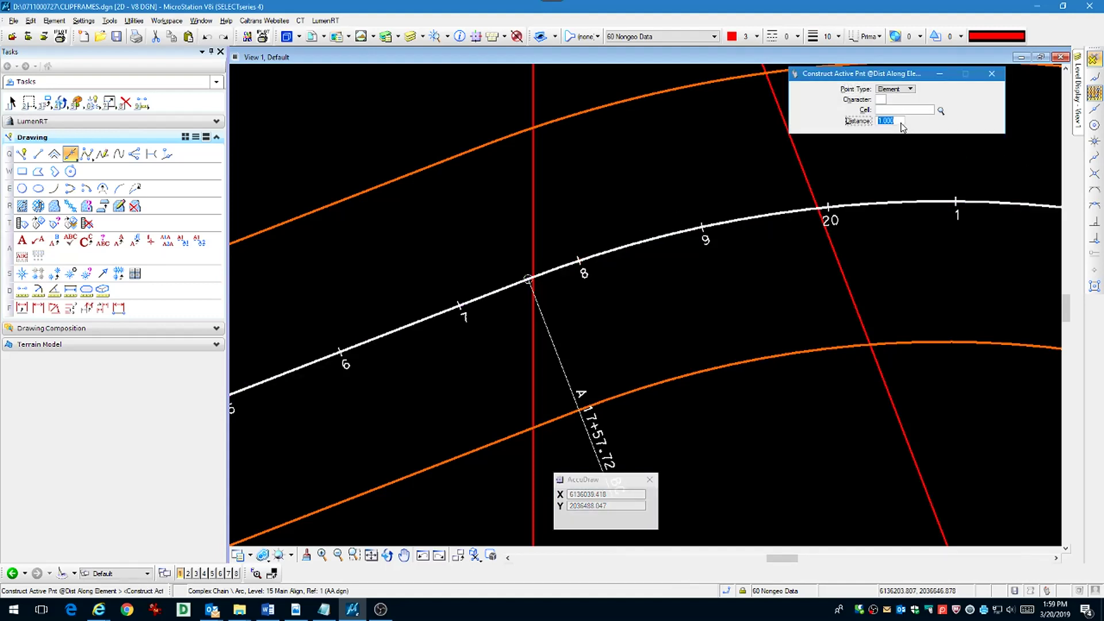
{"action": "key", "text": "Escape"}
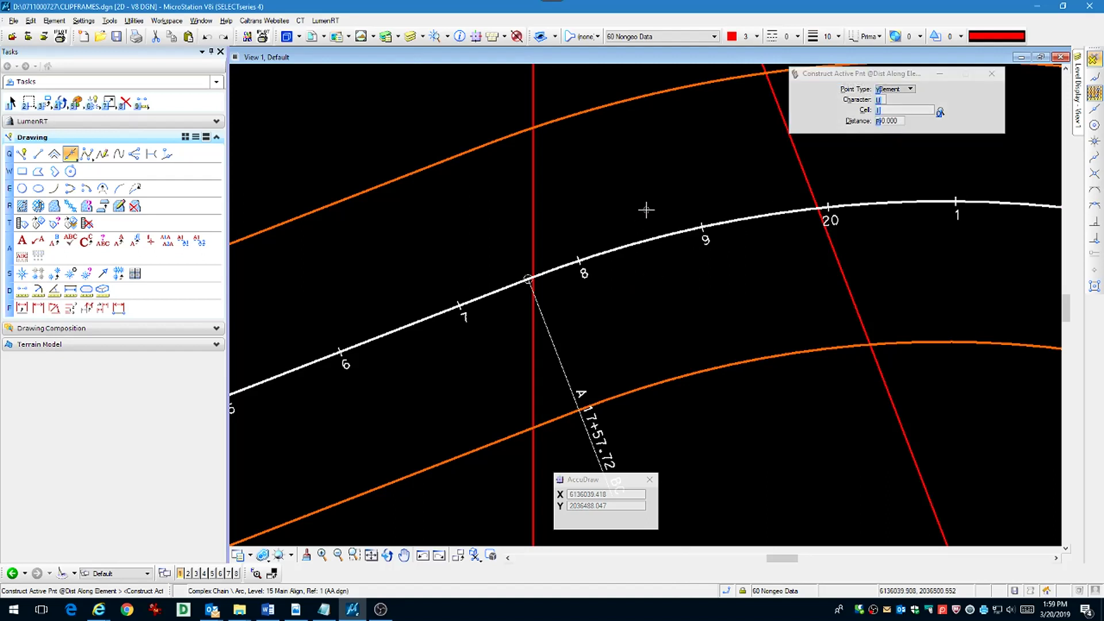
{"action": "key", "text": "F11"}
{"action": "key", "text": "i"}
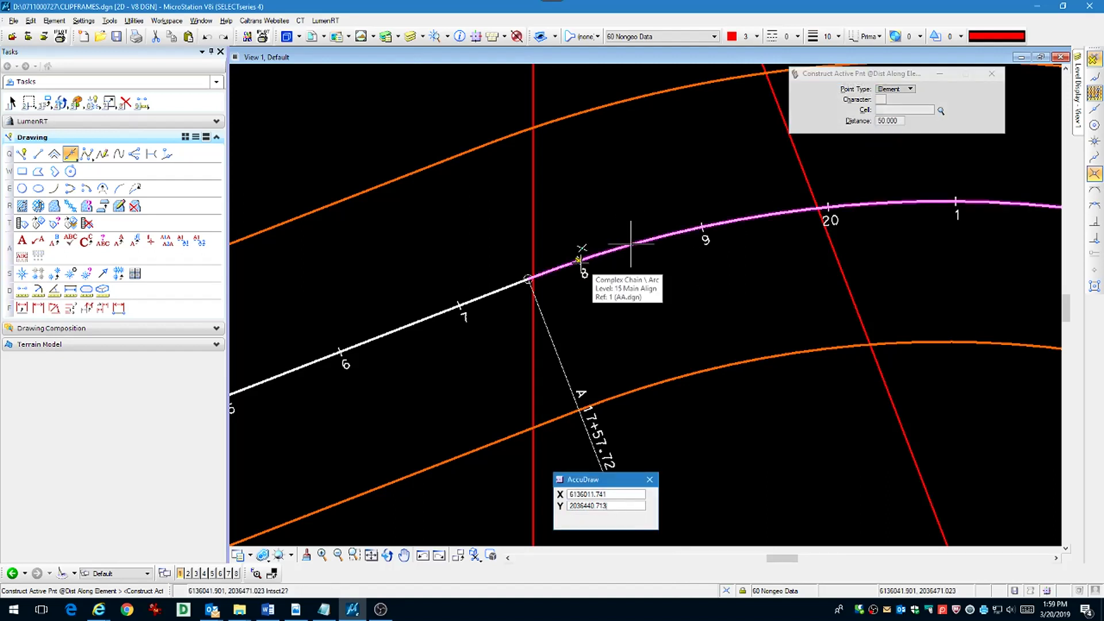
{"action": "left_click", "coordinate": [624, 260]}
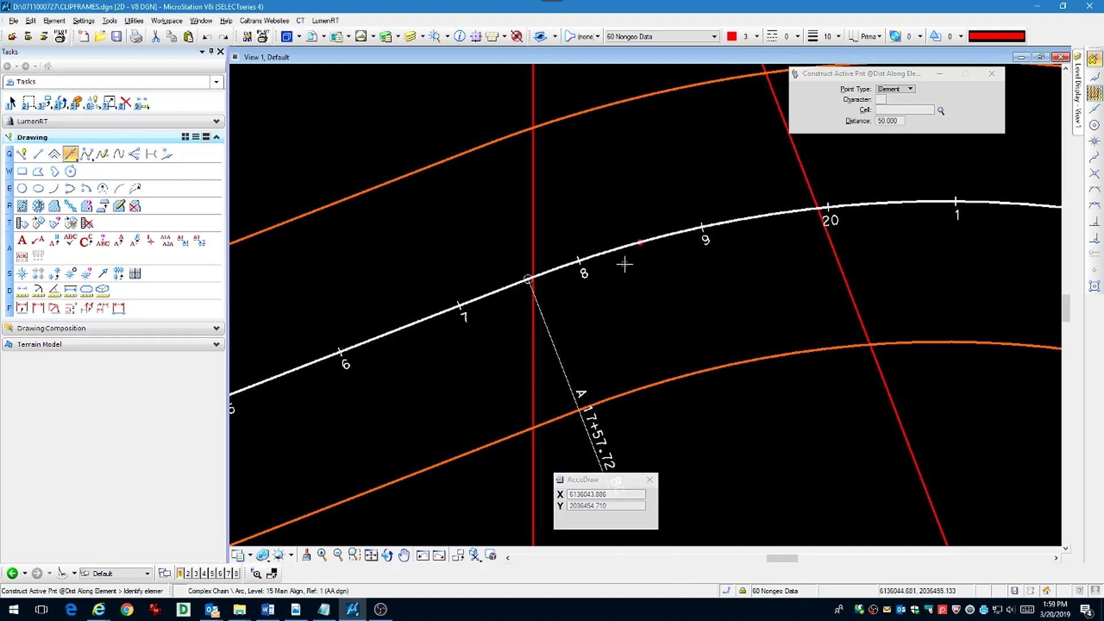
{"action": "scroll", "coordinate": [625, 263], "scroll_direction": "down", "scroll_amount": 3}
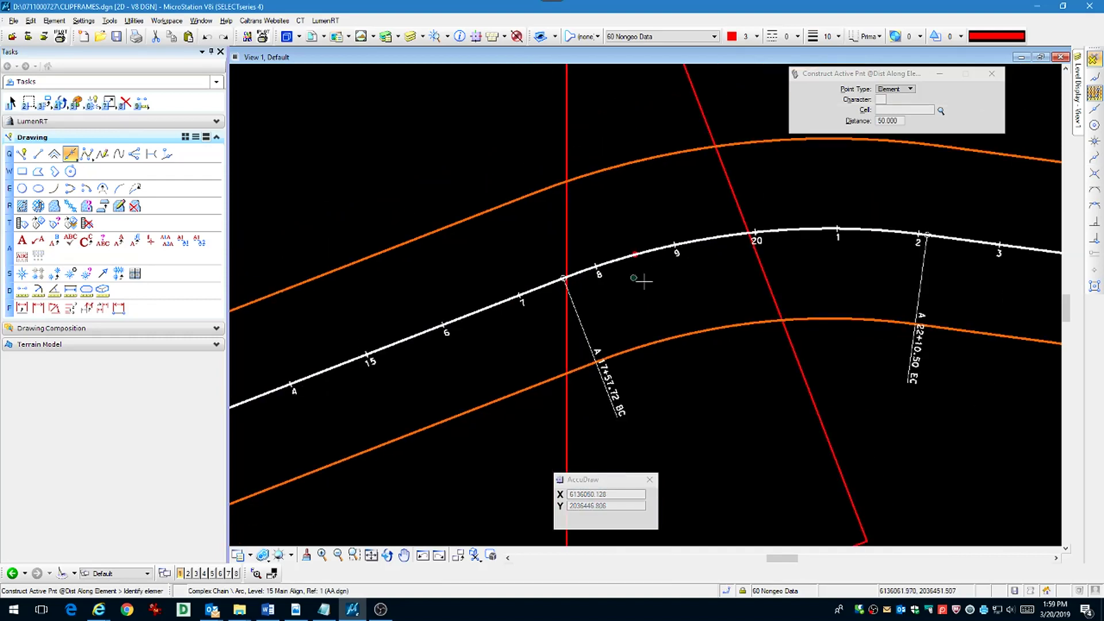
Step: Match the clip frame's attributes, then construct a line at a 90° angle from the overlap point on the alignment past the upper orange line
{"action": "left_click", "coordinate": [734, 196]}
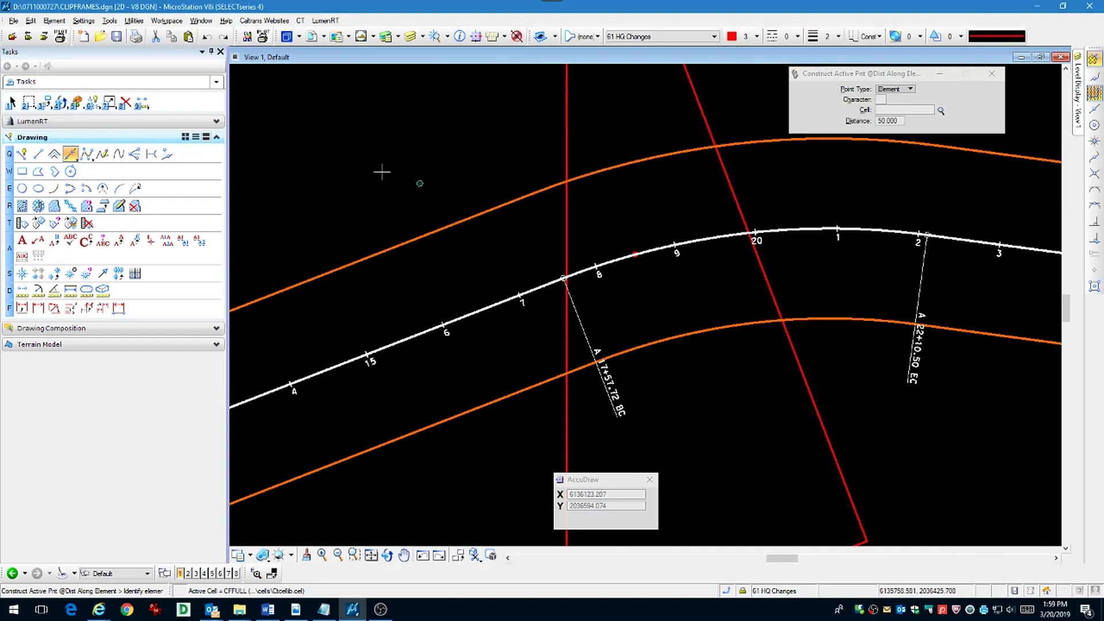
{"action": "left_click", "coordinate": [166, 153]}
{"action": "key", "text": "q"}
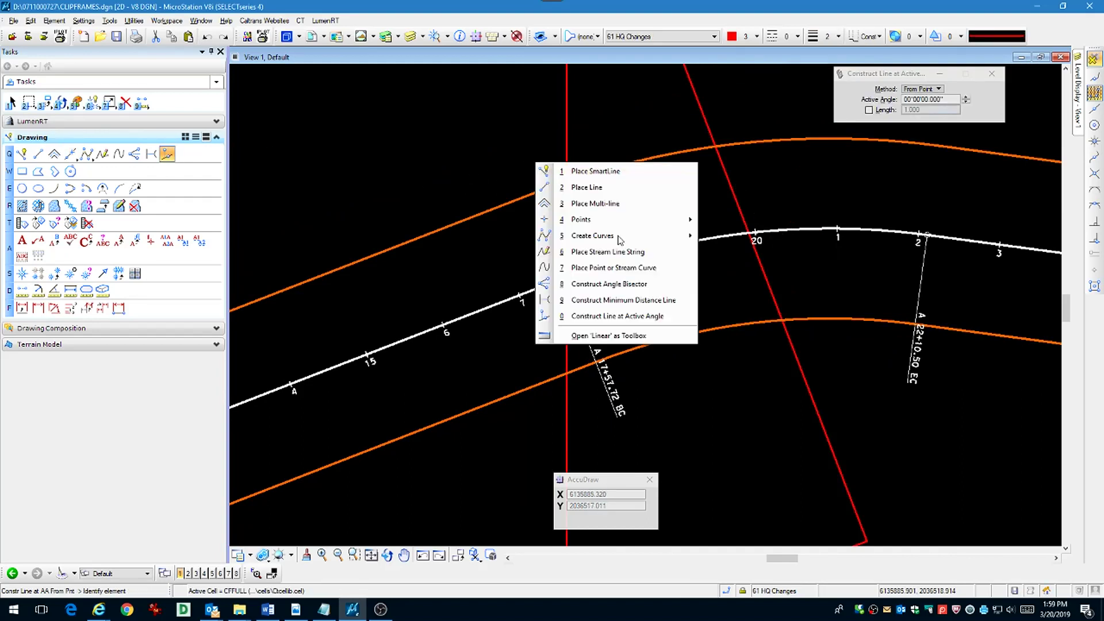
{"action": "left_click", "coordinate": [631, 320]}
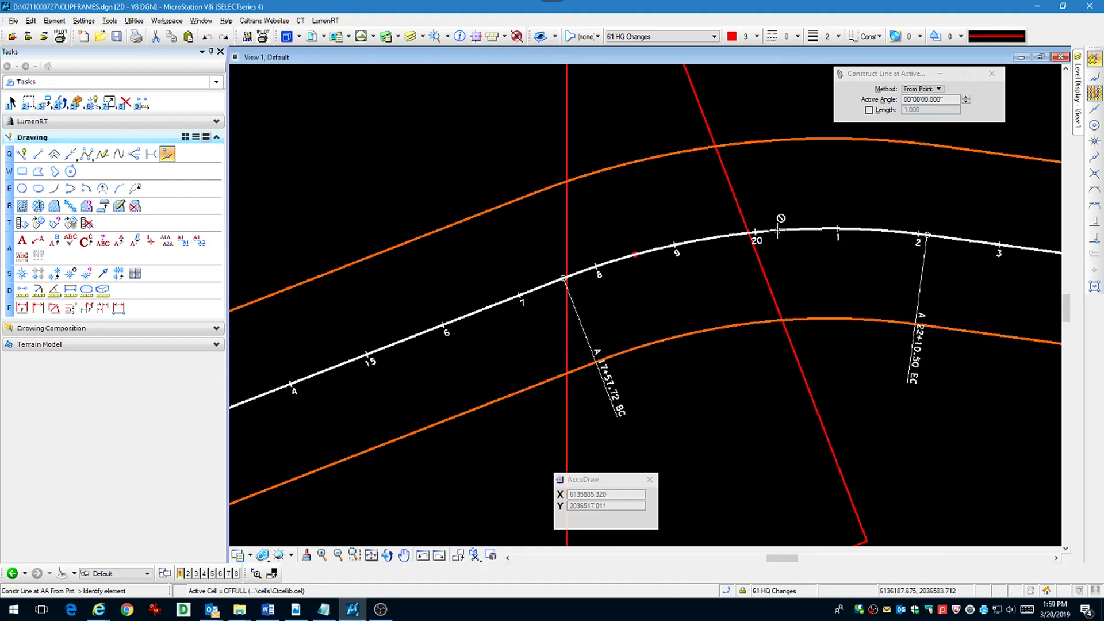
{"action": "left_click", "coordinate": [966, 97]}
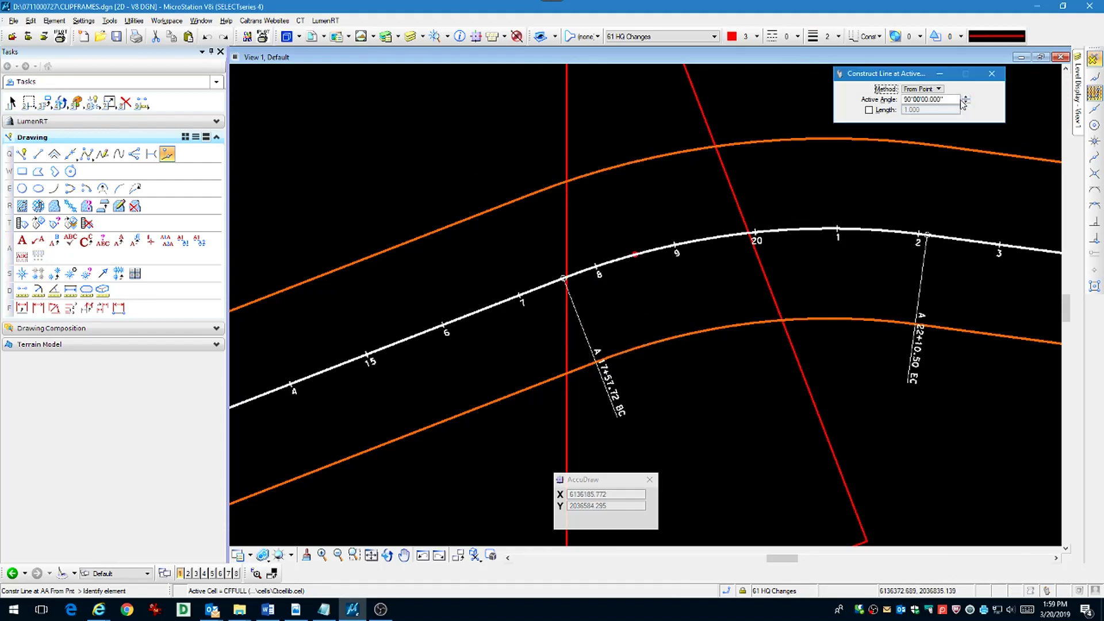
{"action": "left_click", "coordinate": [636, 264]}
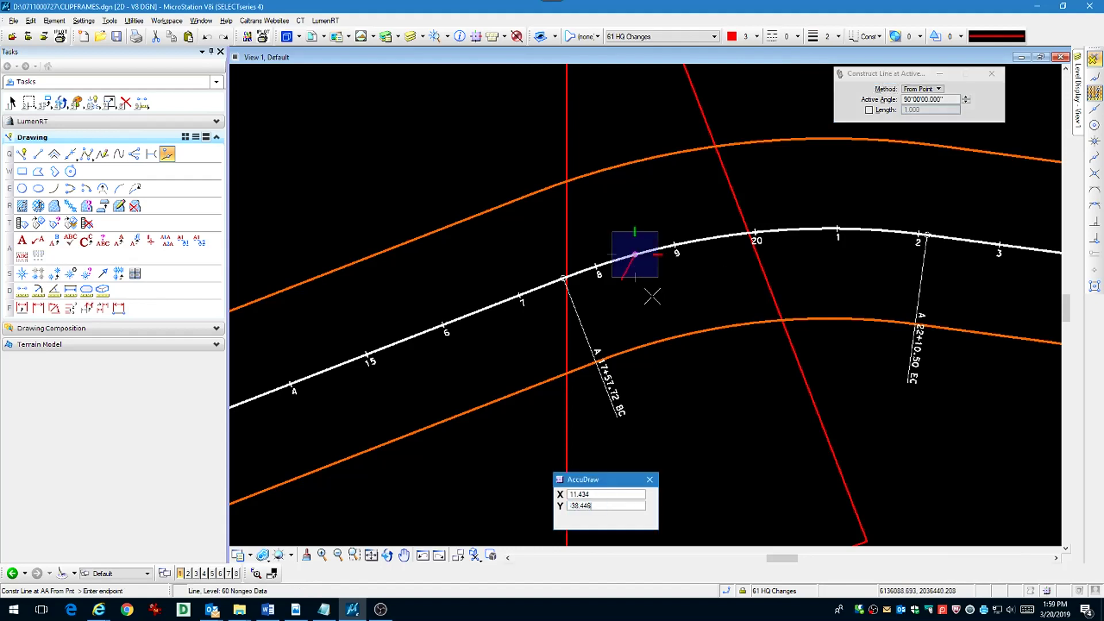
{"action": "right_click", "coordinate": [655, 337]}
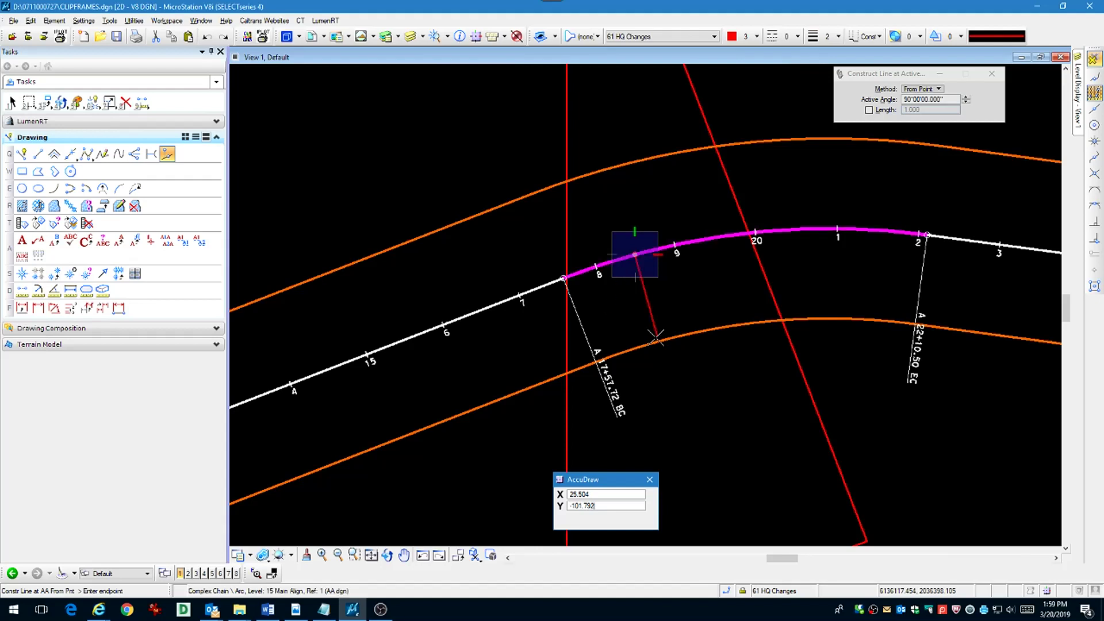
{"action": "left_click", "coordinate": [612, 109]}
{"action": "key", "text": "Escape"}
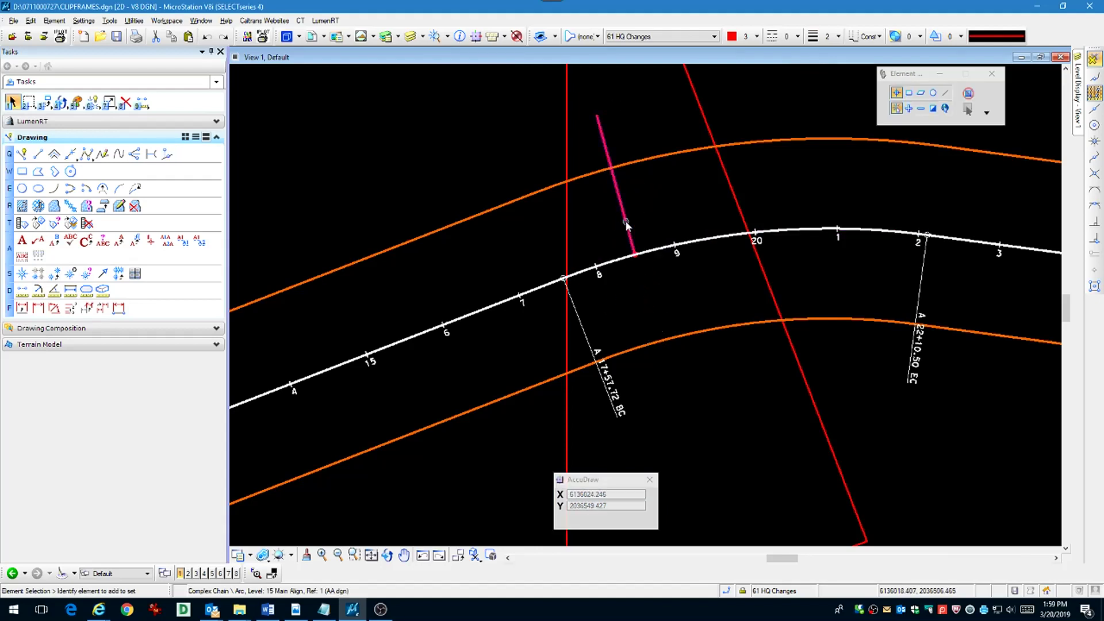
Step: Extend the match line's end at the alignment straight down past the lower orange line
{"action": "left_click", "coordinate": [627, 225]}
{"action": "left_click", "coordinate": [636, 254]}
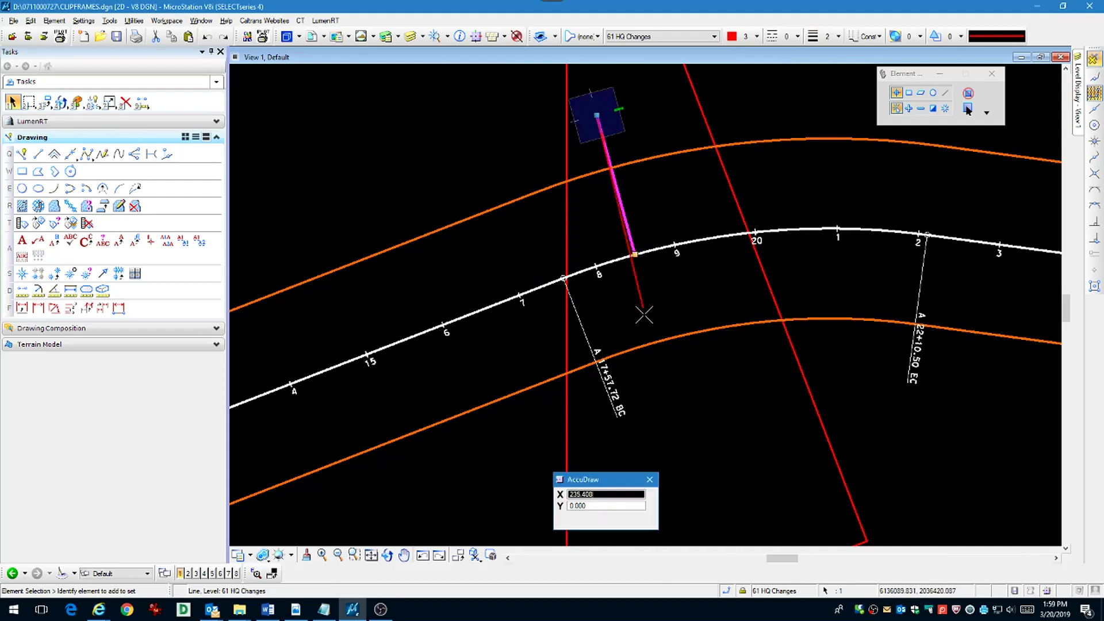
{"action": "left_click", "coordinate": [657, 395]}
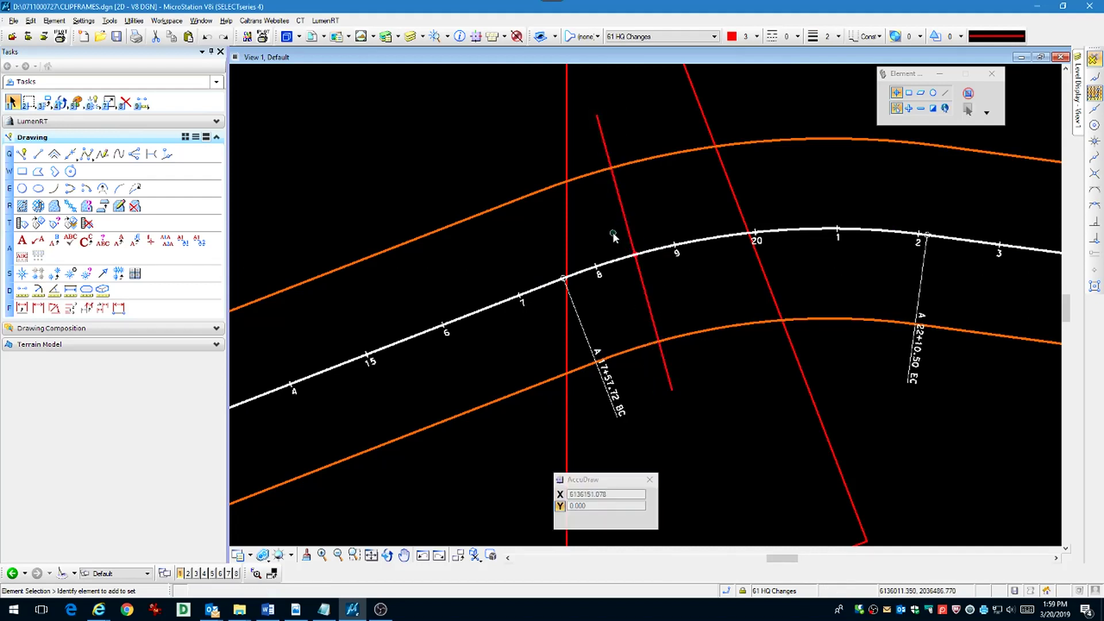
Step: Drop both CFFULL clip frame cells with the Complex and Shared Cells options enabled
{"action": "left_click_drag", "start_coordinate": [613, 233], "coordinate": [650, 272]}
{"action": "scroll", "coordinate": [654, 291], "scroll_direction": "down", "scroll_amount": 3}
{"action": "scroll", "coordinate": [719, 174], "scroll_direction": "down", "scroll_amount": 1}
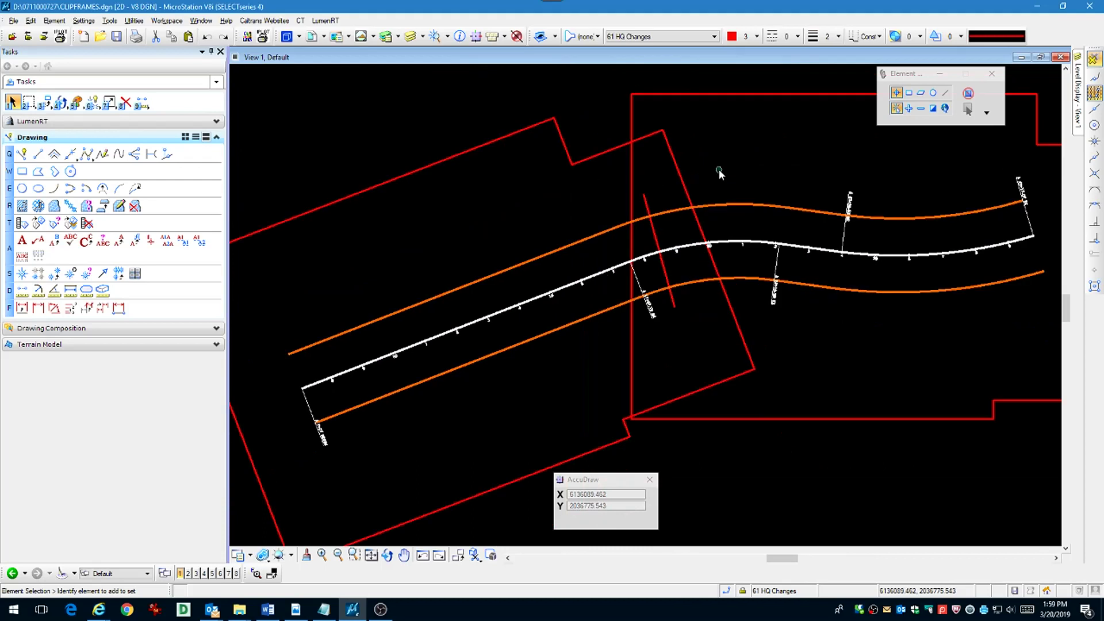
{"action": "scroll", "coordinate": [719, 174], "scroll_direction": "down", "scroll_amount": 1}
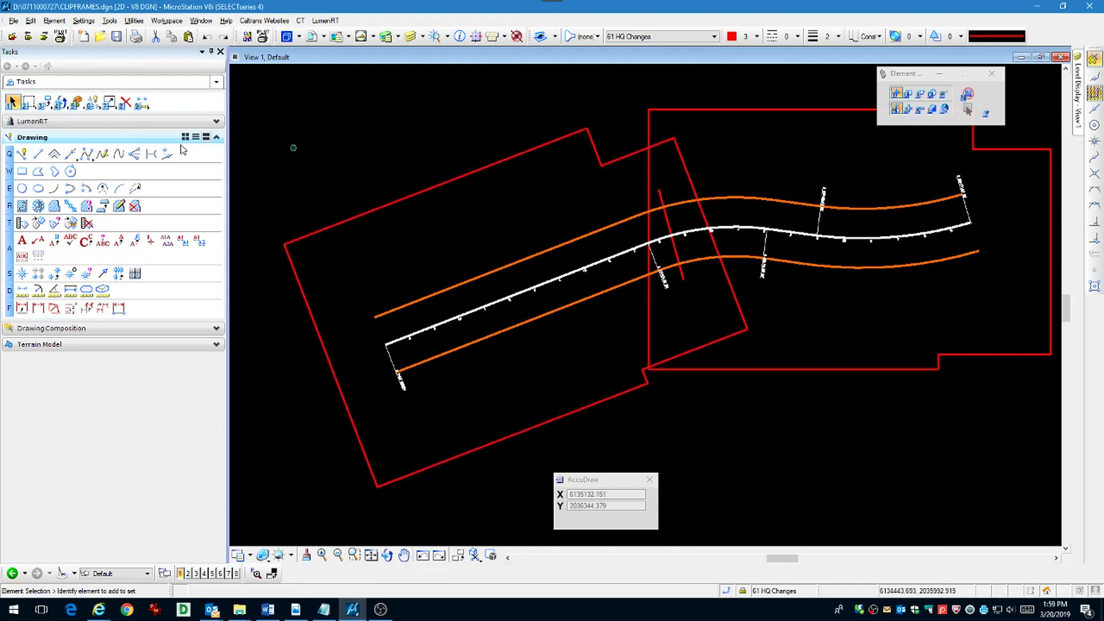
{"action": "left_click", "coordinate": [93, 102]}
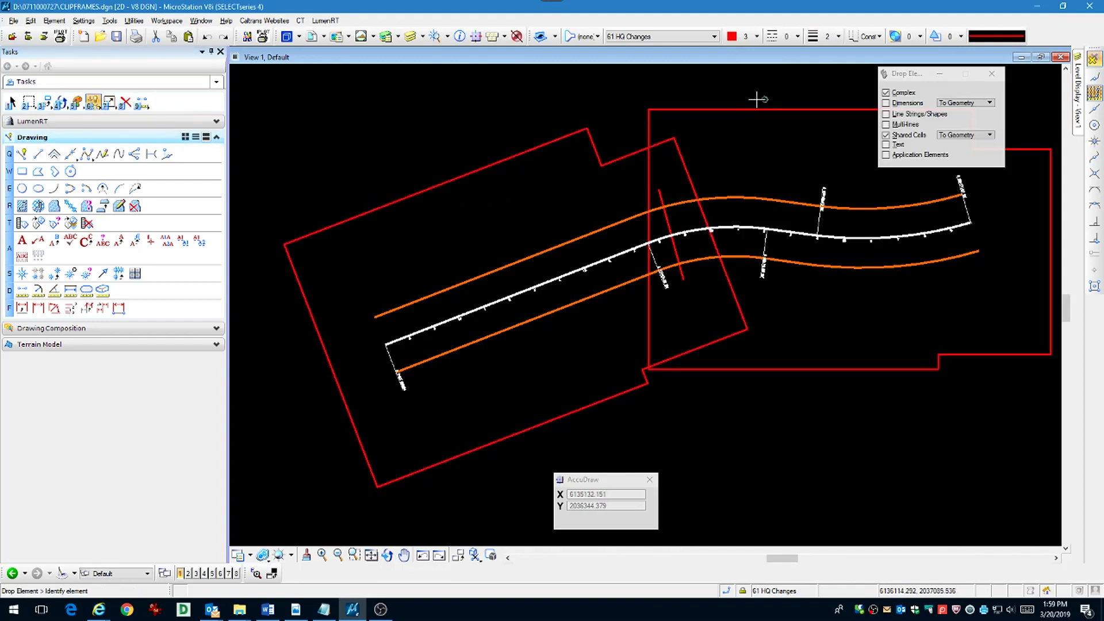
{"action": "left_click", "coordinate": [714, 110]}
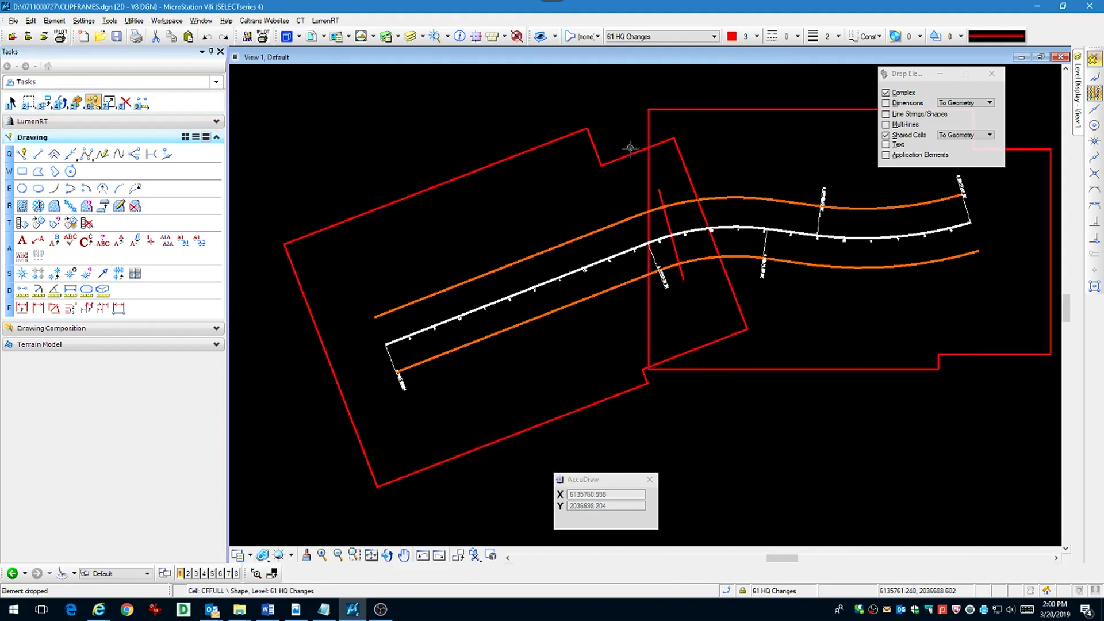
{"action": "left_click", "coordinate": [564, 222]}
Step: Restore the unrotated view and place the NARR north arrow cell at angle 0 and scale 1 inside each clip frame's upper part
{"action": "key", "text": "F5"}
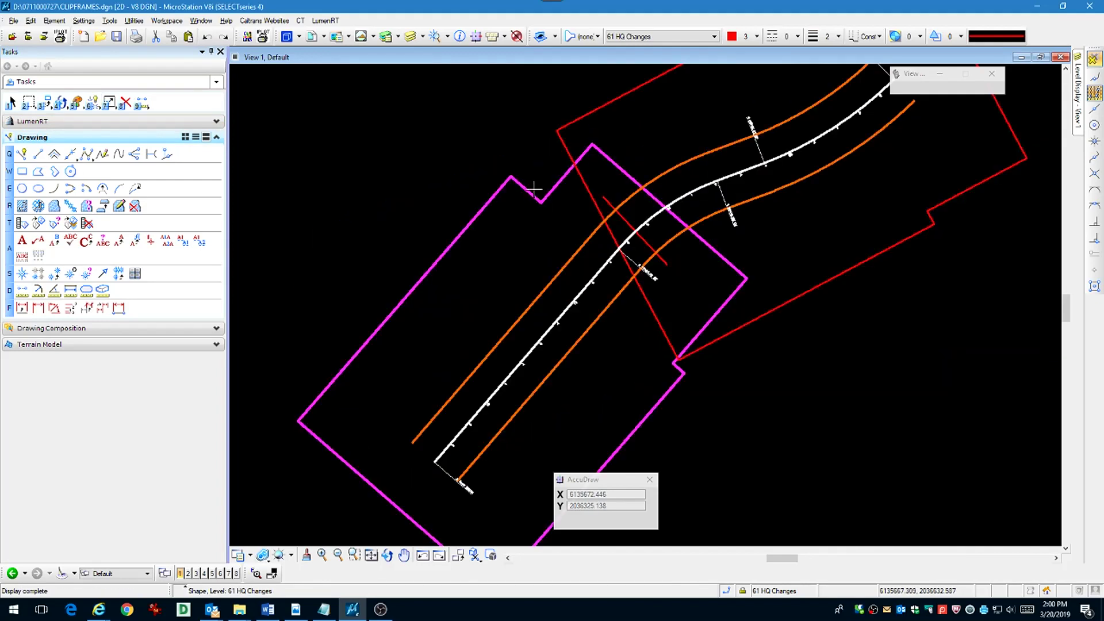
{"action": "right_click", "coordinate": [535, 189]}
{"action": "left_click", "coordinate": [512, 261]}
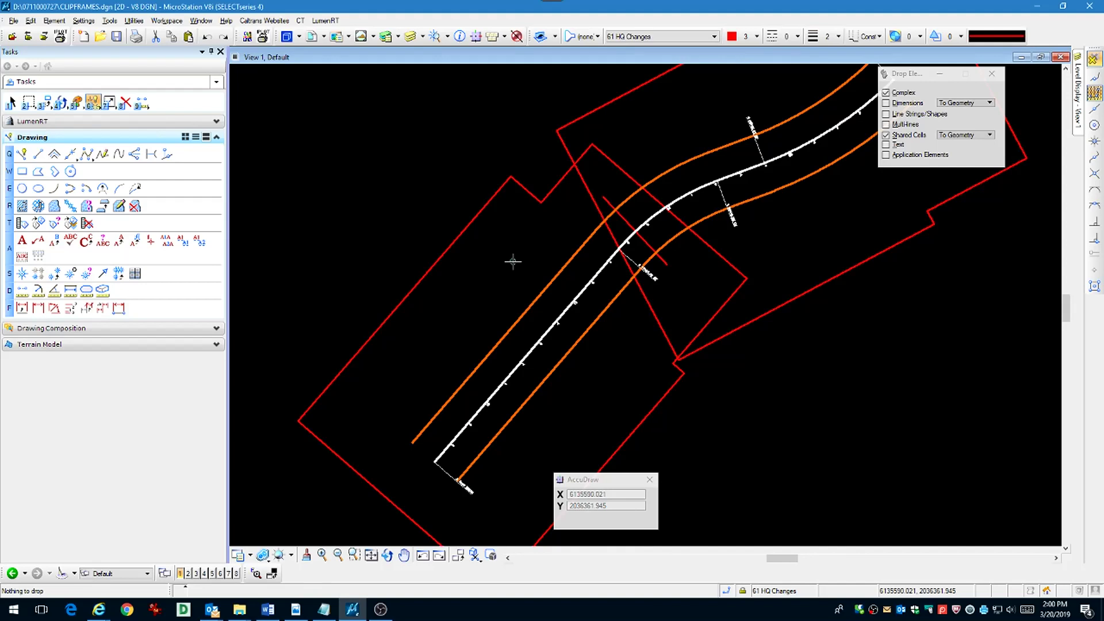
{"action": "key", "text": "s"}
{"action": "key", "text": "1"}
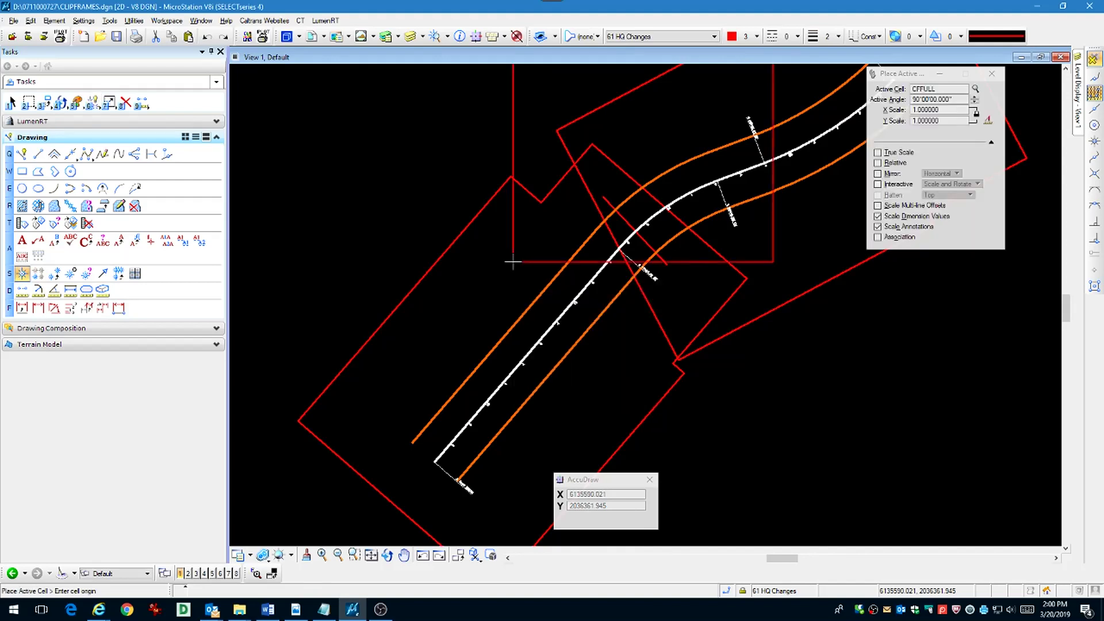
{"action": "key", "text": "Tab"}
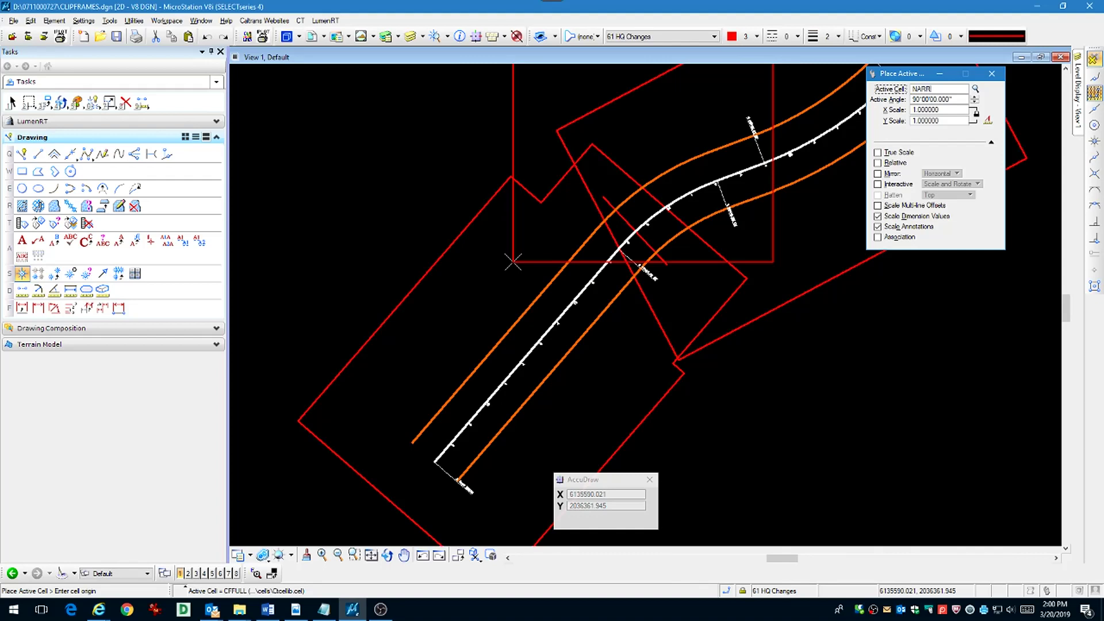
{"action": "key", "text": "Return"}
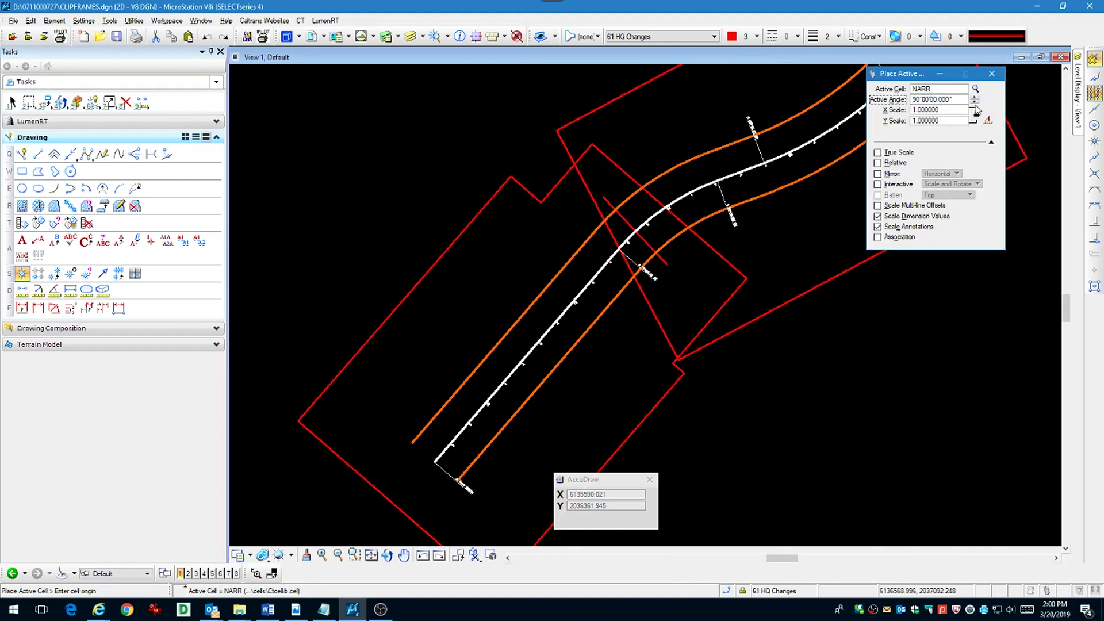
{"action": "left_click", "coordinate": [509, 226]}
{"action": "scroll", "coordinate": [728, 225], "scroll_direction": "down", "scroll_amount": 1}
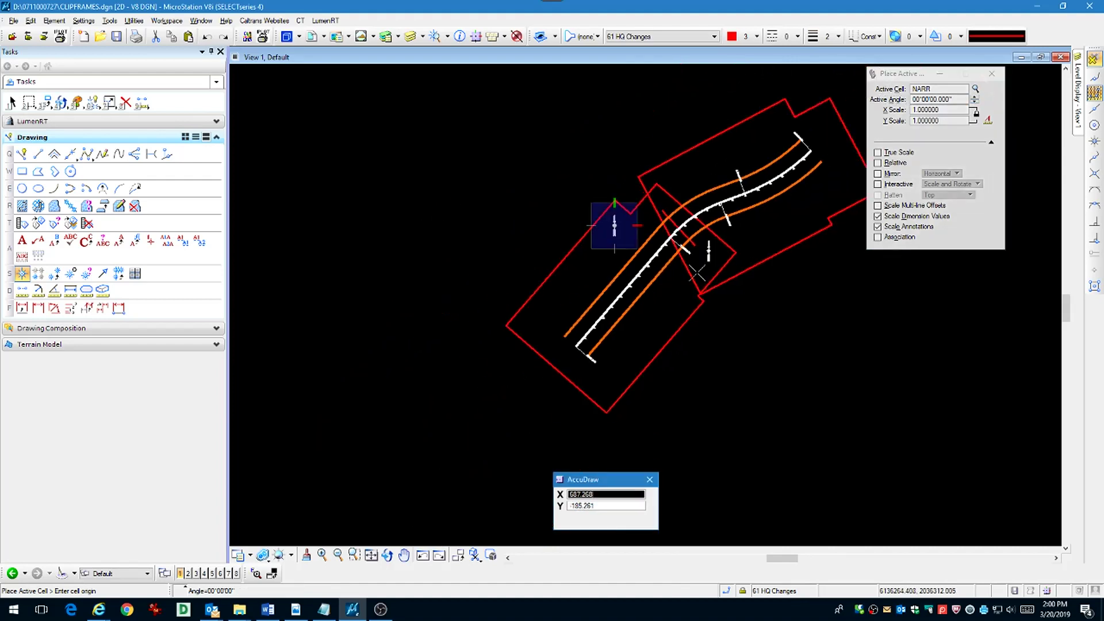
{"action": "left_click", "coordinate": [777, 127]}
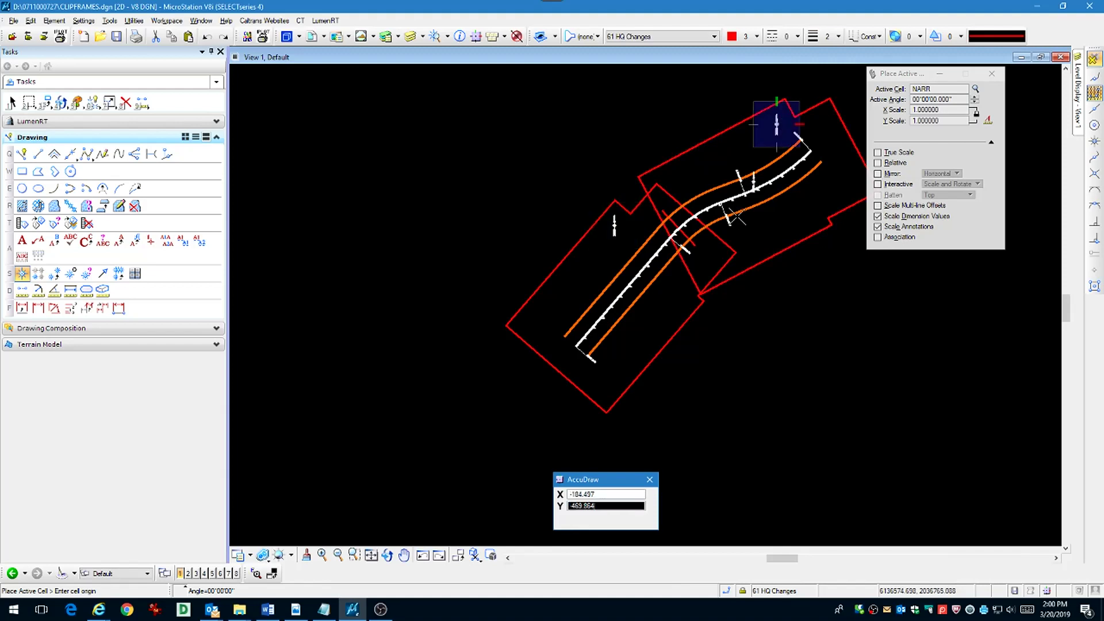
Step: Rotate the view to align with the long upper edge of the first clip frame
{"action": "scroll", "coordinate": [680, 266], "scroll_direction": "up", "scroll_amount": 2}
{"action": "key", "text": "F7"}
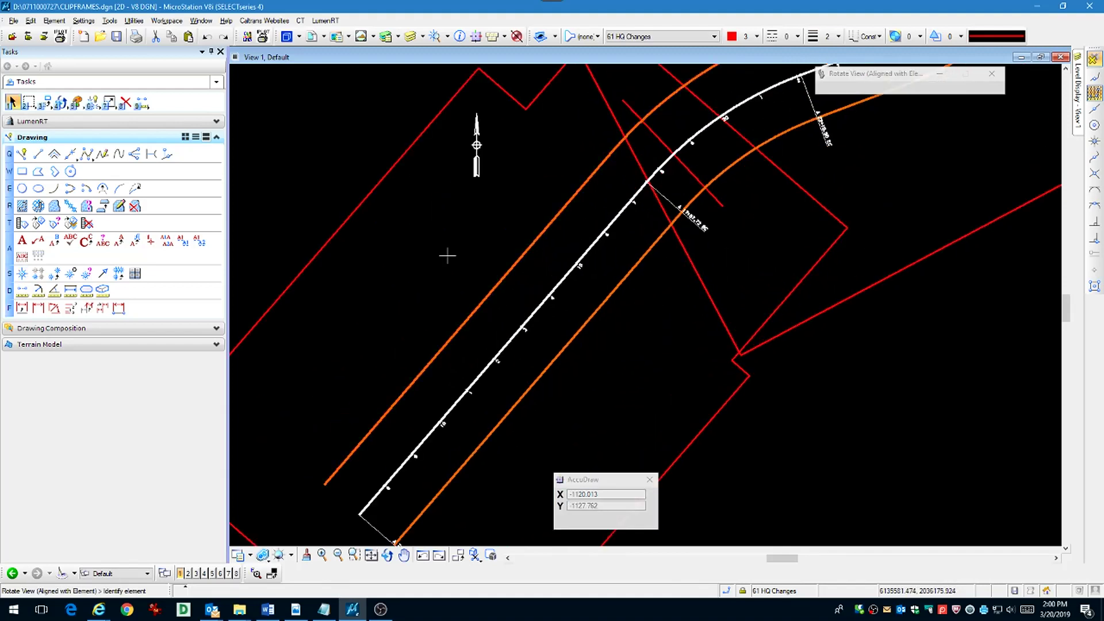
{"action": "left_click", "coordinate": [360, 202]}
{"action": "scroll", "coordinate": [397, 299], "scroll_direction": "down", "scroll_amount": 2}
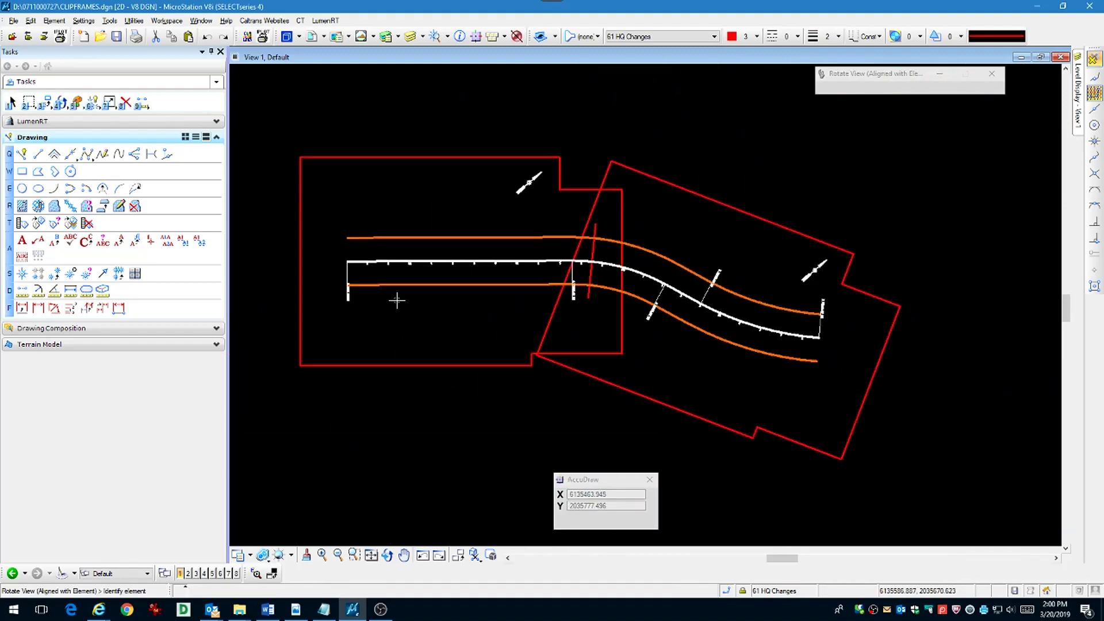
Step: Draw a closed SmartLine boundary inside the first clip frame around the alignment and orange lines, with one side on the match line
{"action": "key", "text": "q"}
{"action": "key", "text": "1"}
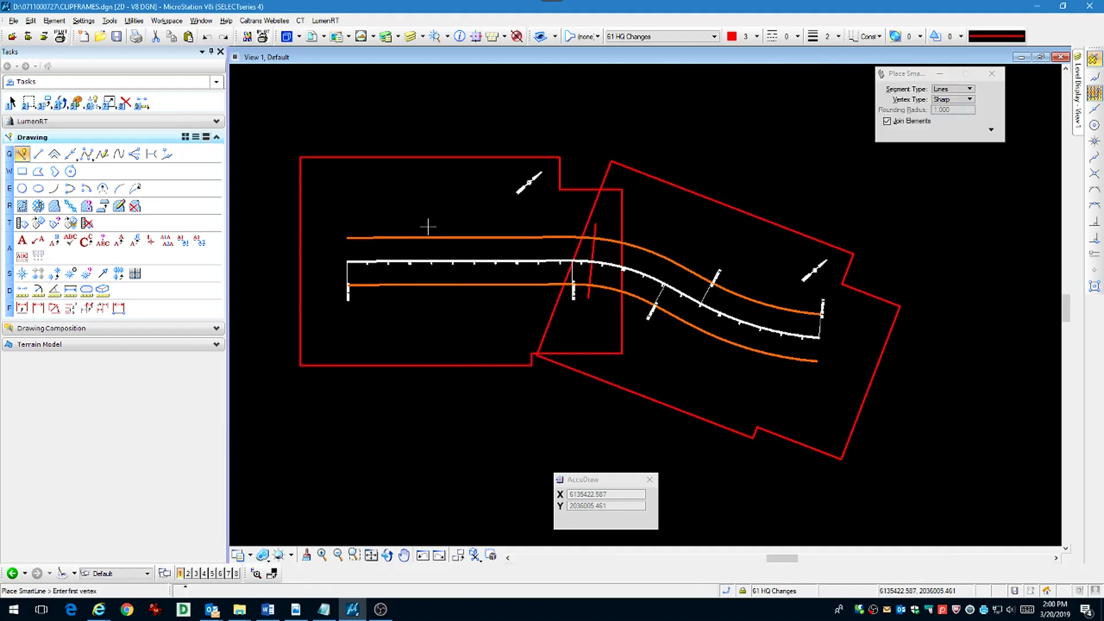
{"action": "left_click", "coordinate": [339, 206]}
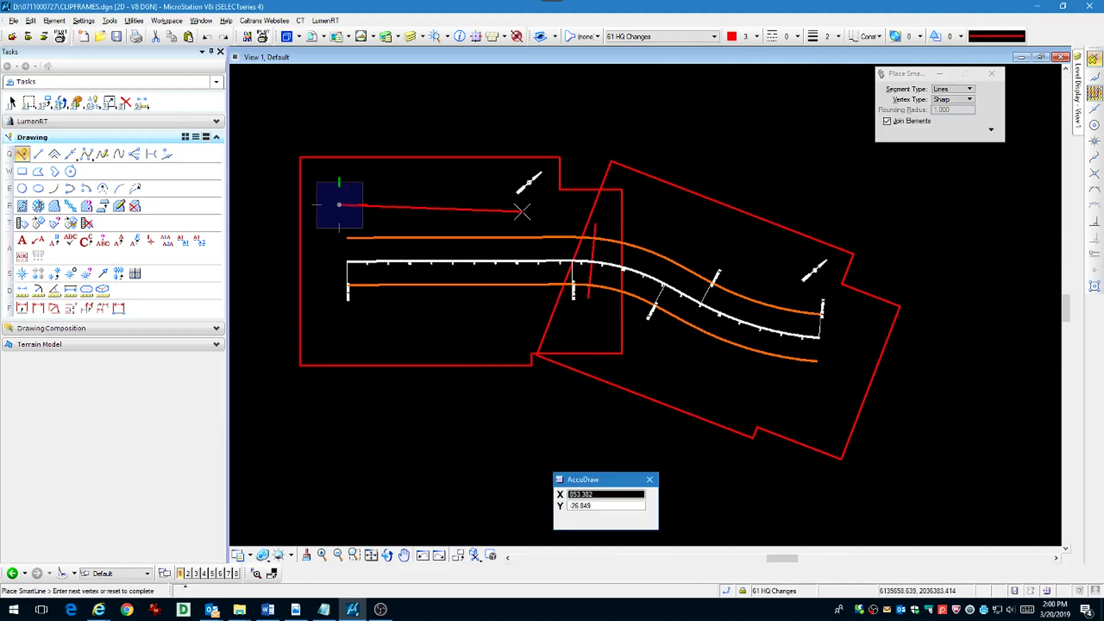
{"action": "left_click", "coordinate": [552, 205]}
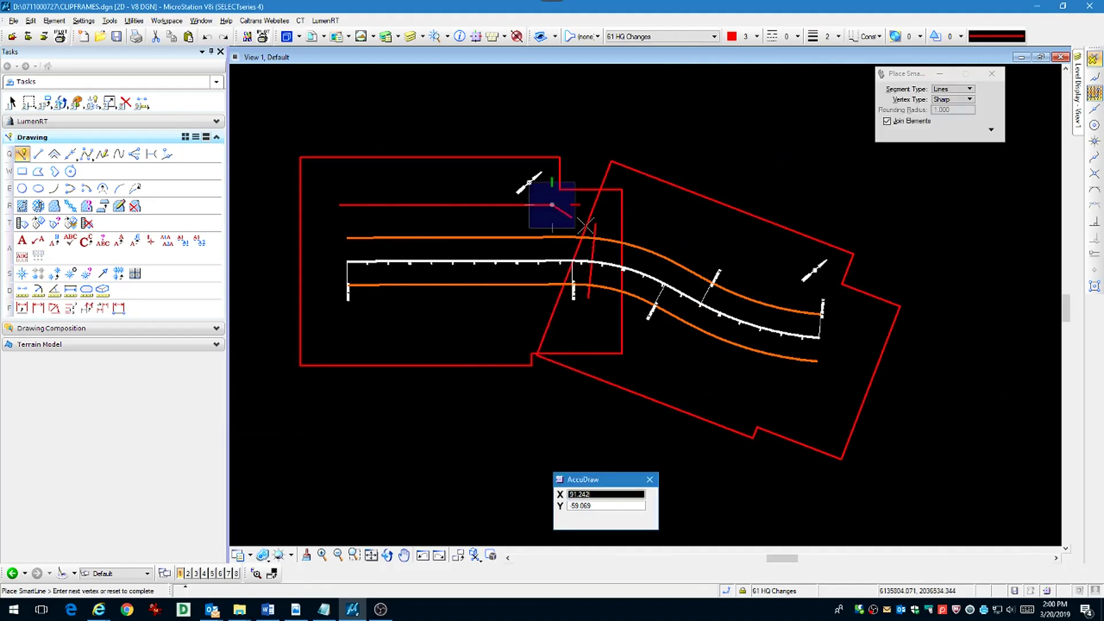
{"action": "left_click", "coordinate": [595, 223]}
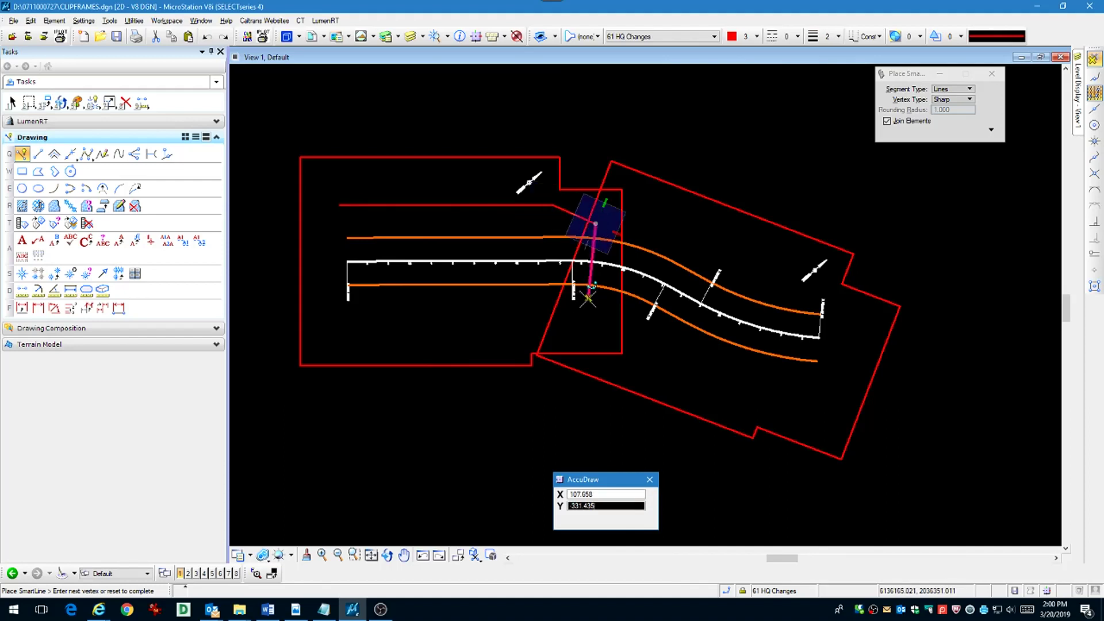
{"action": "left_click", "coordinate": [588, 298]}
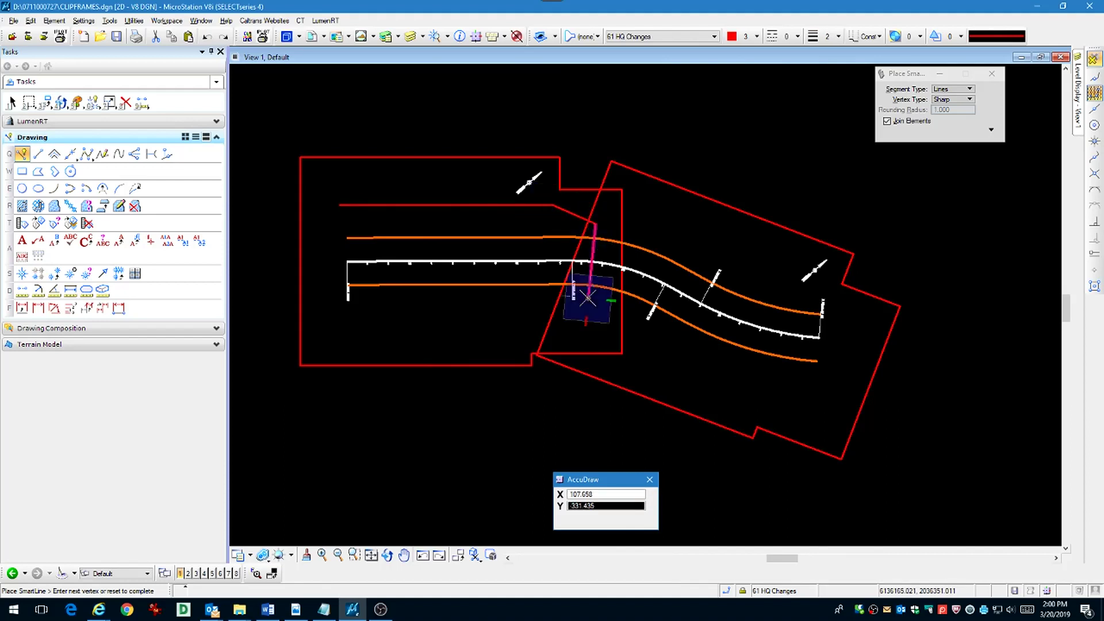
{"action": "left_click", "coordinate": [559, 321]}
{"action": "key", "text": "v"}
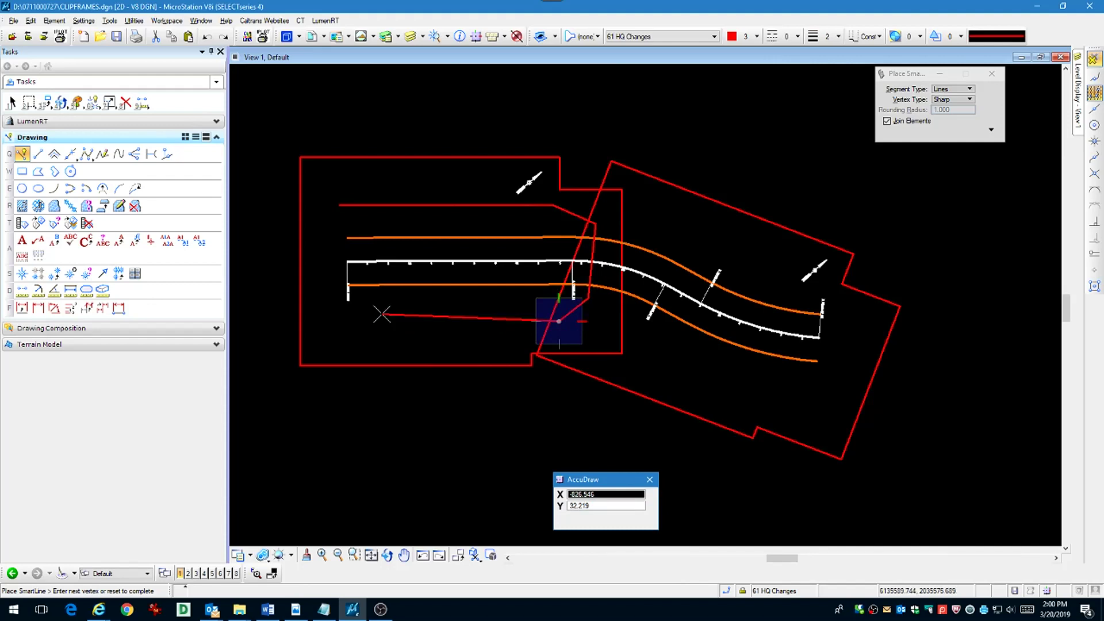
{"action": "key", "text": "Return"}
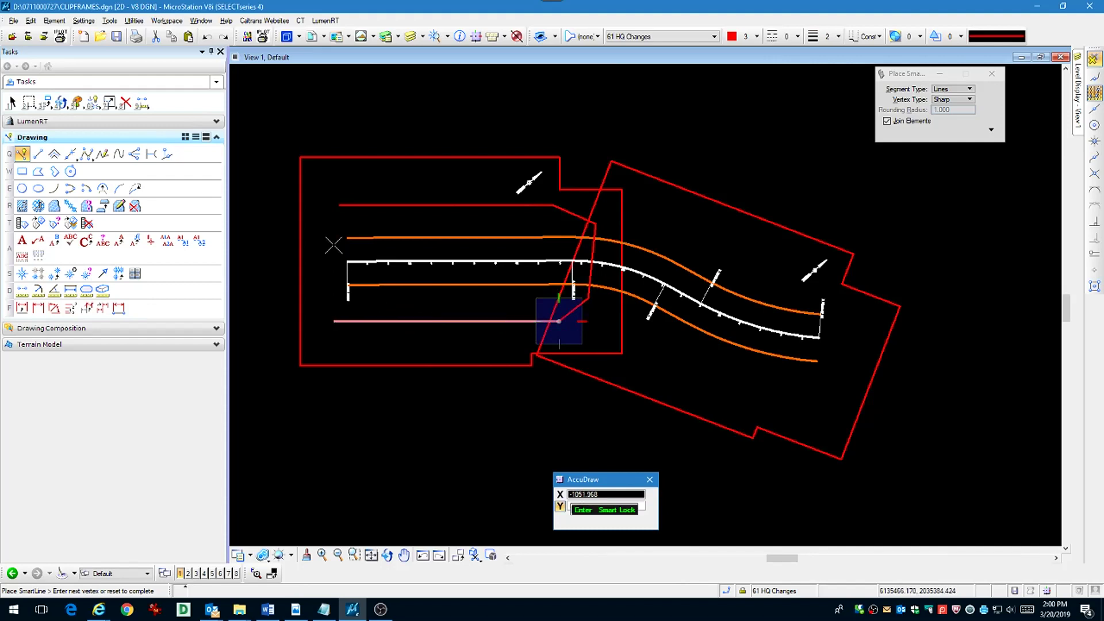
{"action": "left_click", "coordinate": [343, 201]}
{"action": "left_click", "coordinate": [345, 201]}
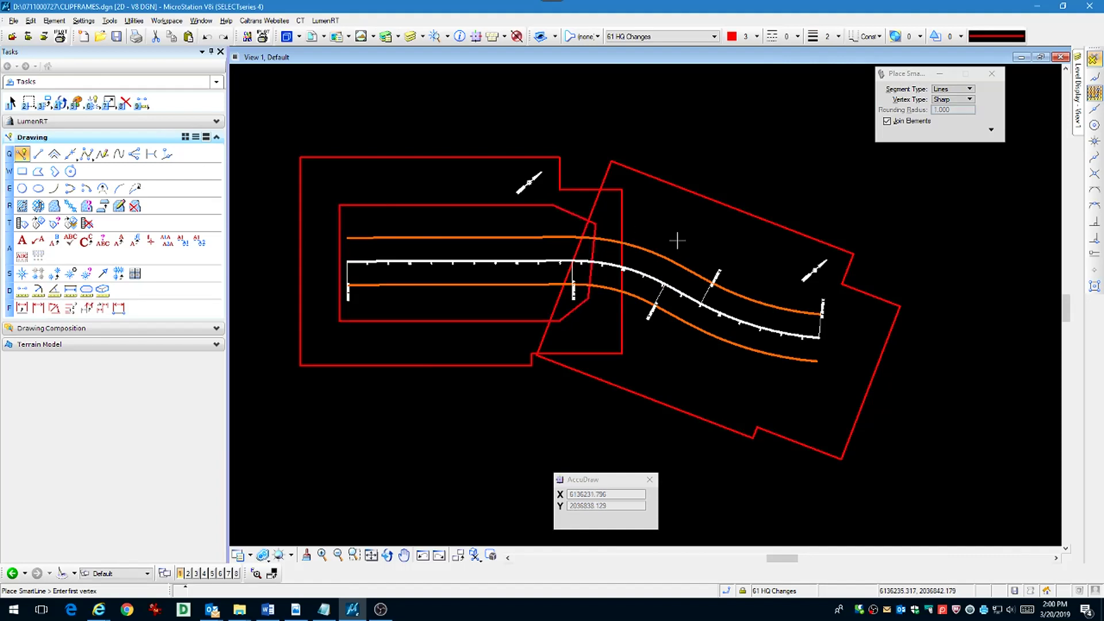
Step: Rotate the view to align with the upper edge of the second clip frame and return to SmartLine placement
{"action": "key", "text": "F7"}
{"action": "left_click", "coordinate": [739, 210]}
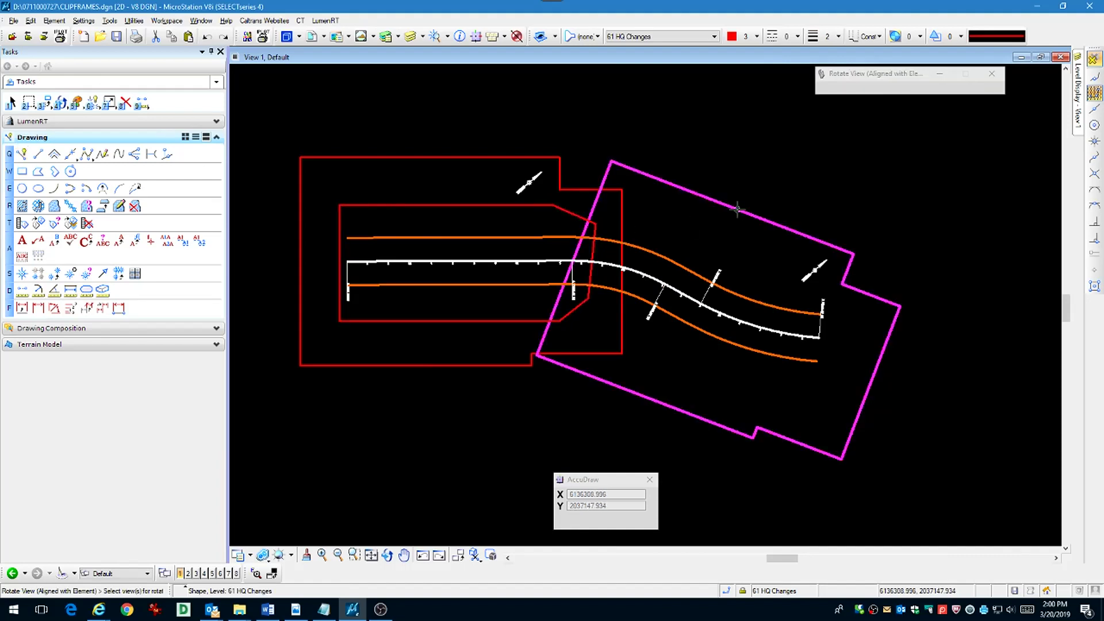
{"action": "left_click", "coordinate": [735, 210]}
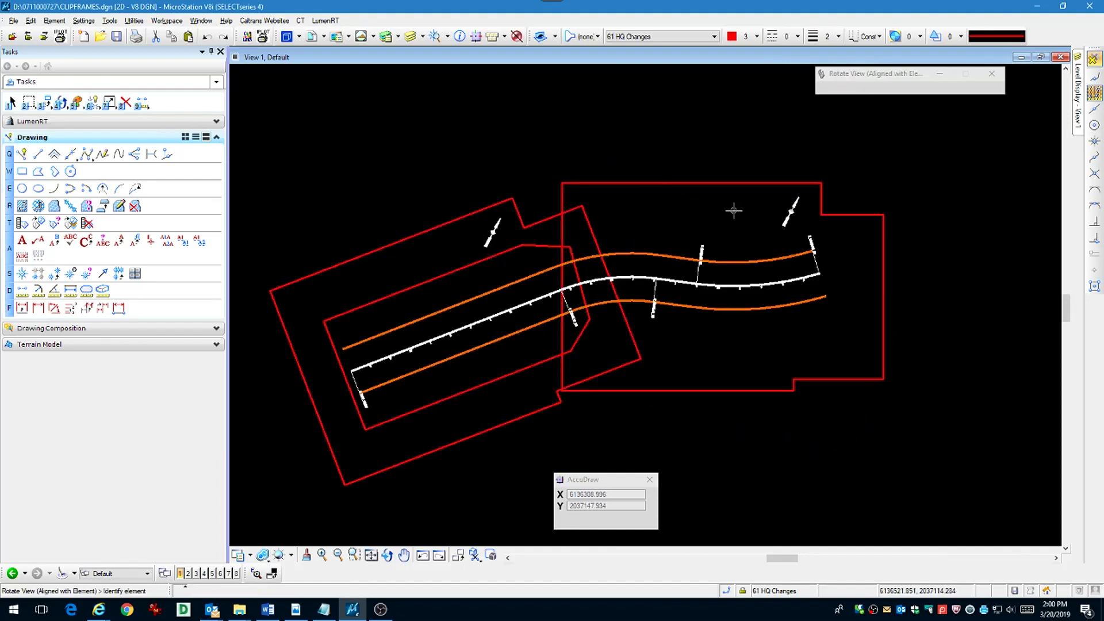
{"action": "right_click", "coordinate": [753, 235]}
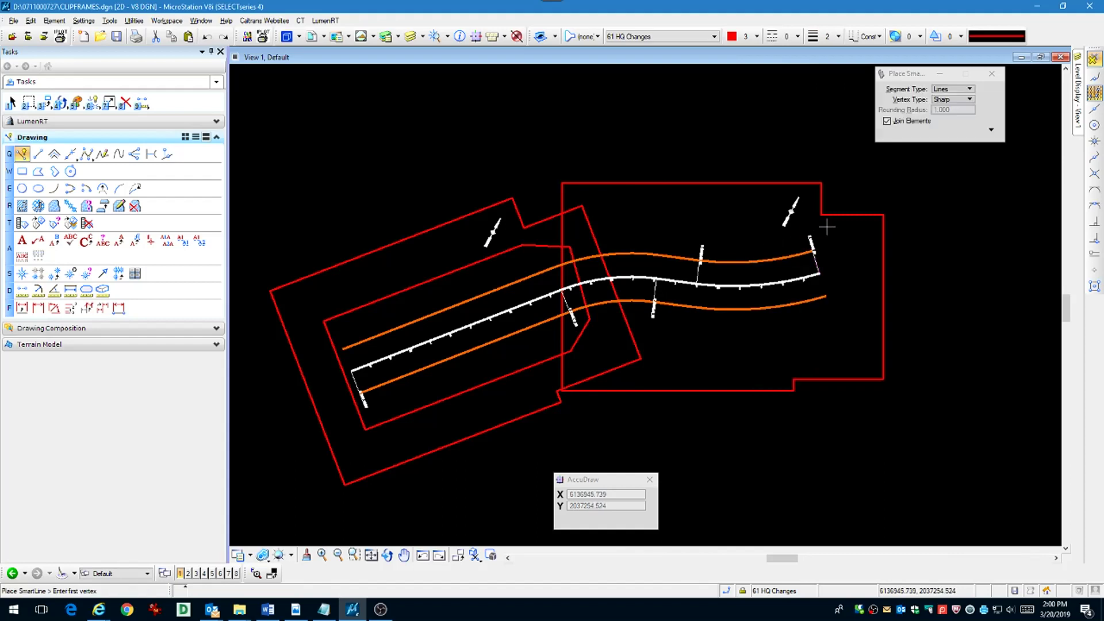
Step: Draw a closed SmartLine boundary inside the second clip frame around the alignment and orange lines, sharing the match line side with the first boundary
{"action": "left_click", "coordinate": [827, 227]}
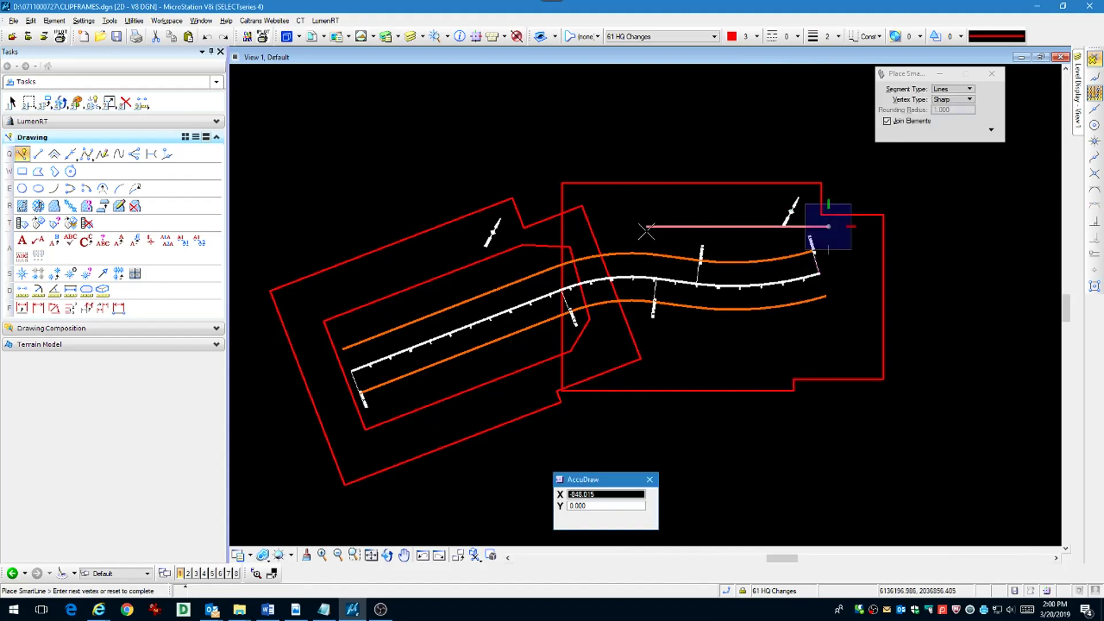
{"action": "left_click", "coordinate": [608, 228]}
{"action": "left_click", "coordinate": [570, 247]}
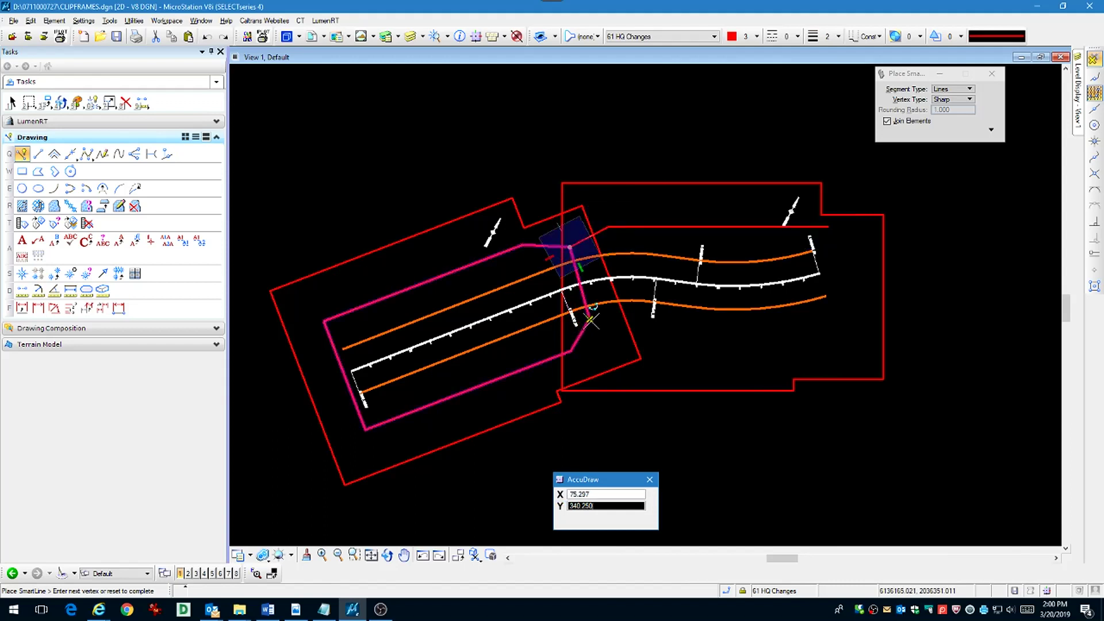
{"action": "left_click", "coordinate": [589, 318]}
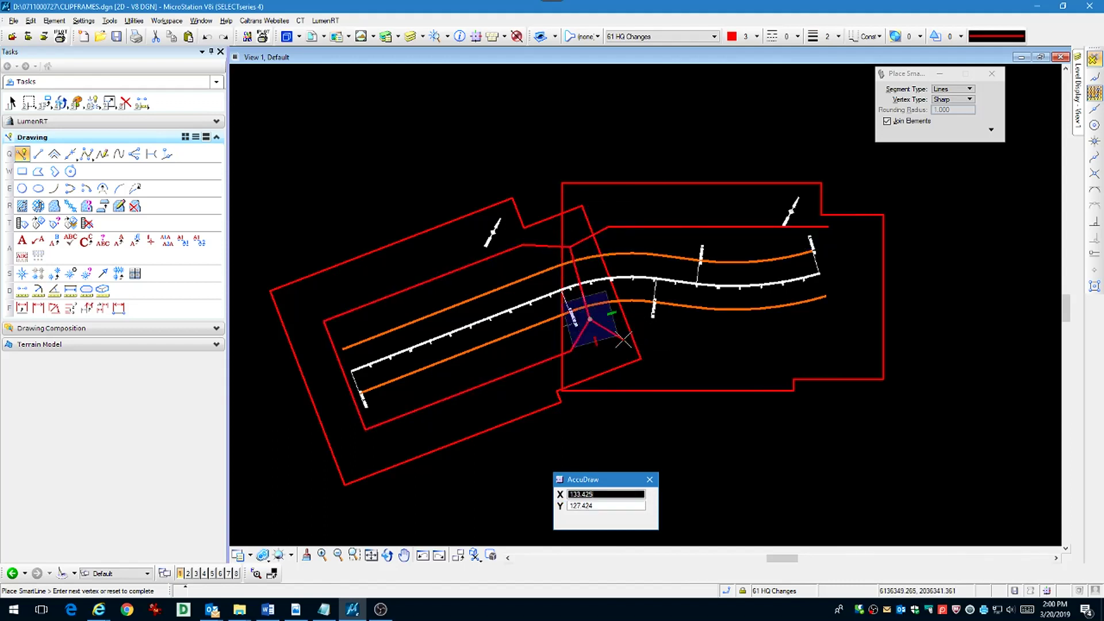
{"action": "left_click", "coordinate": [624, 339]}
{"action": "key", "text": "v"}
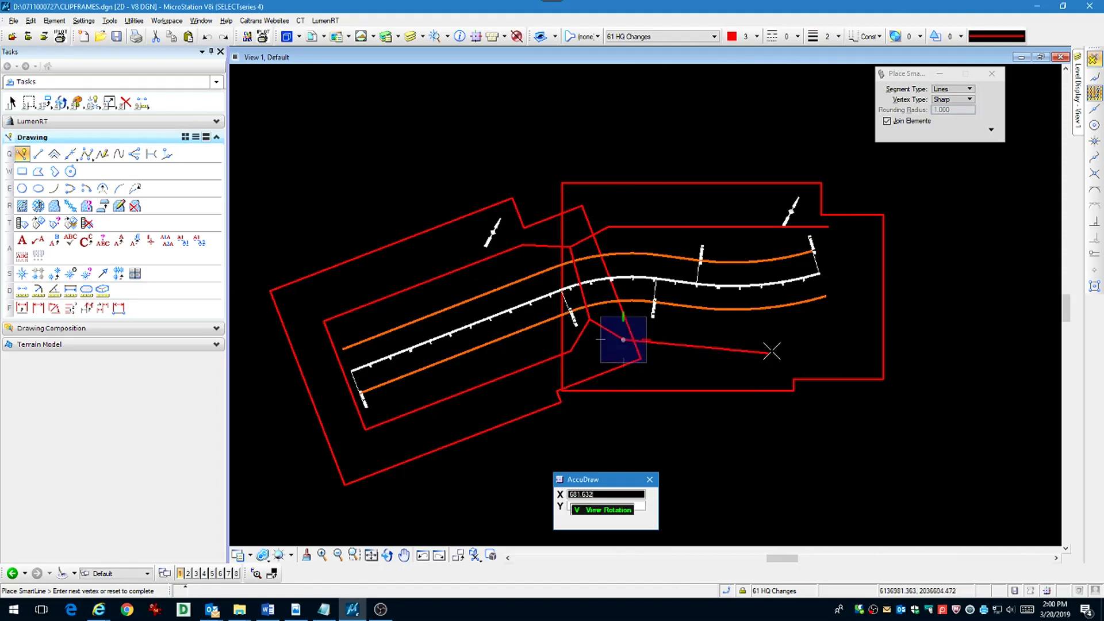
{"action": "key", "text": "Return"}
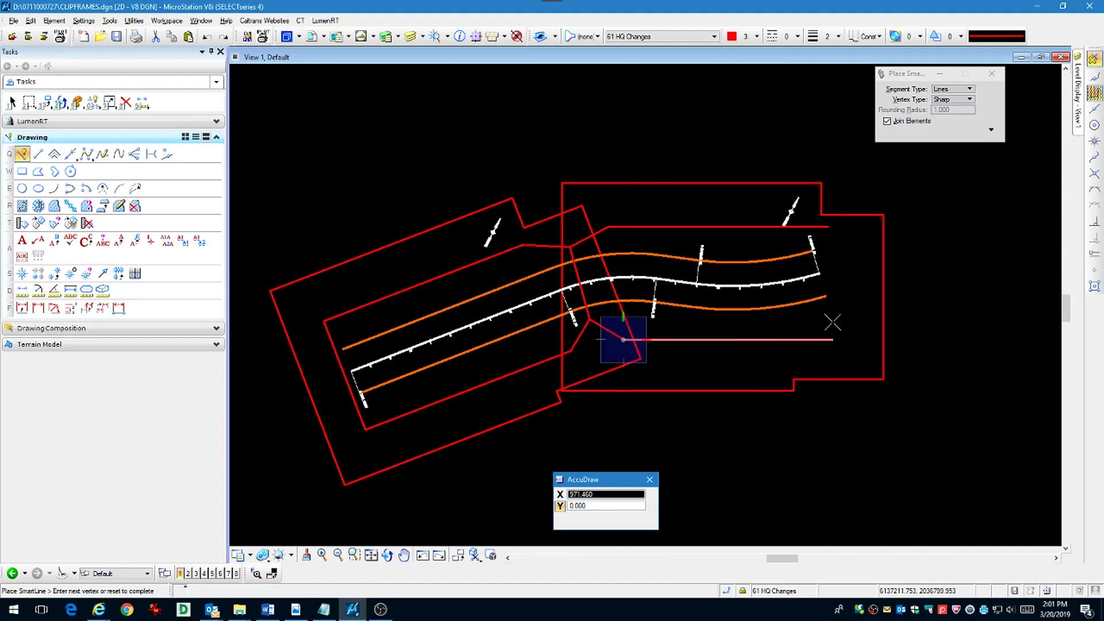
{"action": "left_click", "coordinate": [832, 323]}
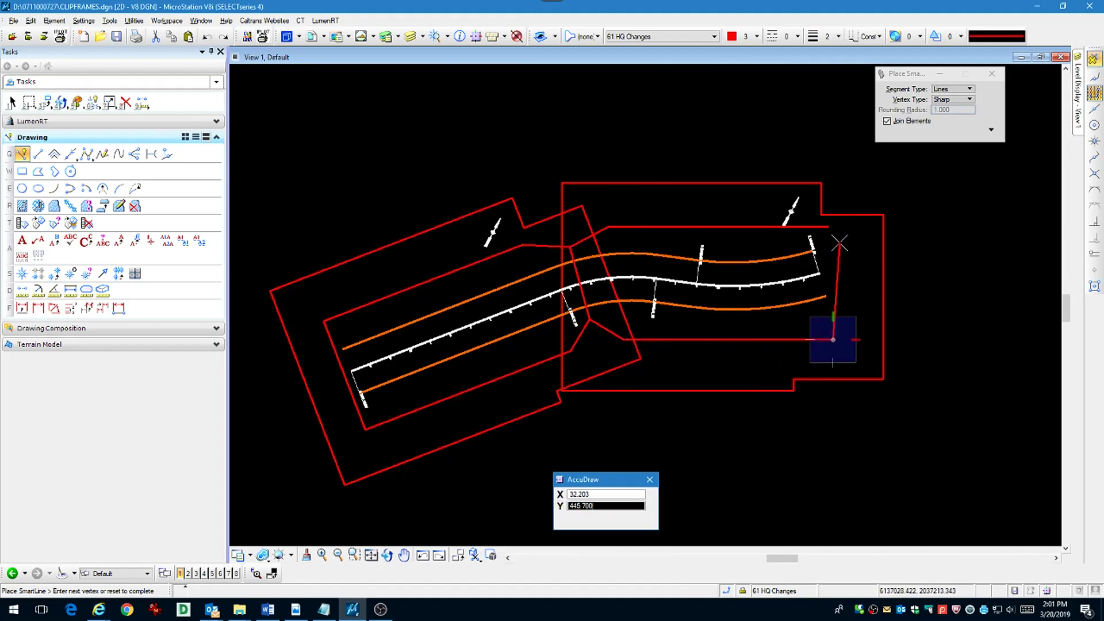
{"action": "key", "text": "Return"}
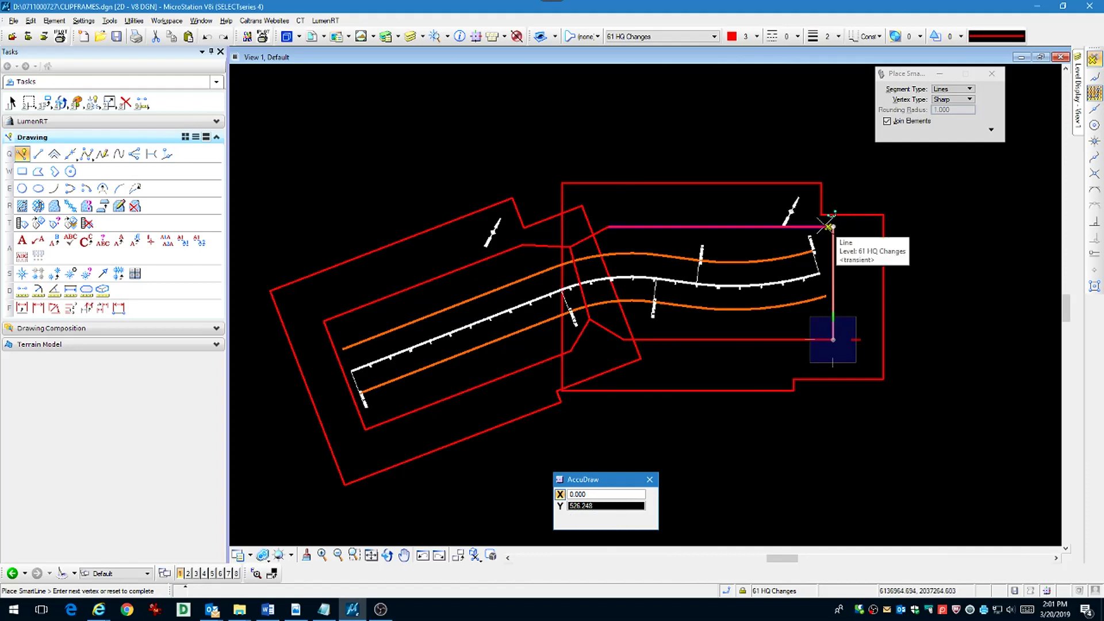
{"action": "left_click", "coordinate": [828, 227]}
{"action": "right_click", "coordinate": [826, 226]}
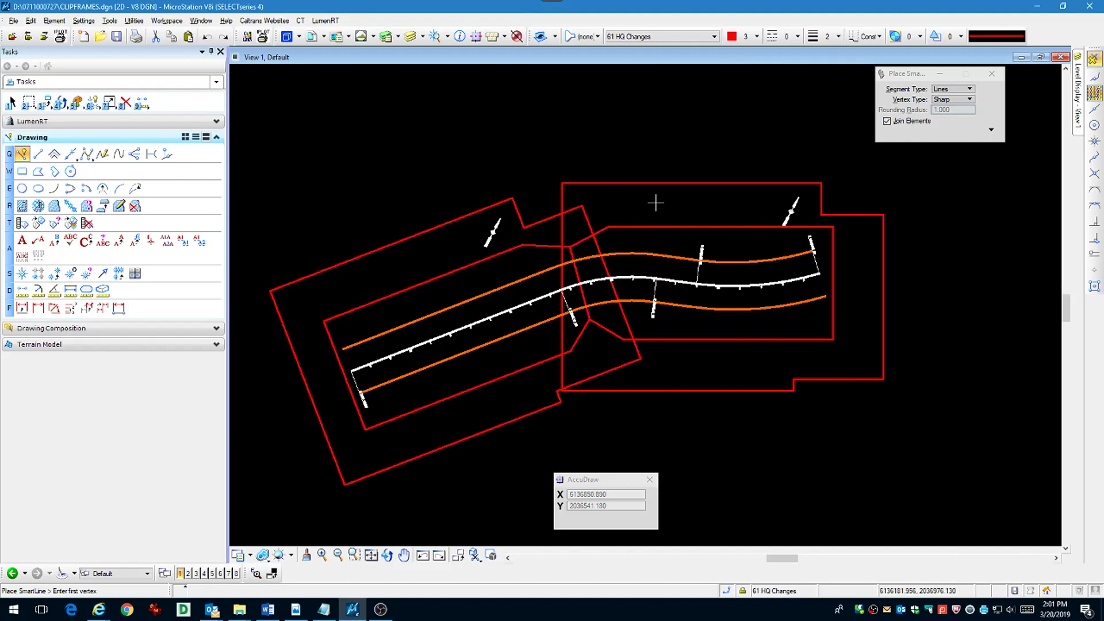
Step: Change both outer clip frames to line style 3 and line weight 0, then clear the selection
{"action": "key", "text": "Escape"}
{"action": "left_click_drag", "start_coordinate": [651, 167], "coordinate": [567, 216]}
{"action": "left_click", "coordinate": [782, 38]}
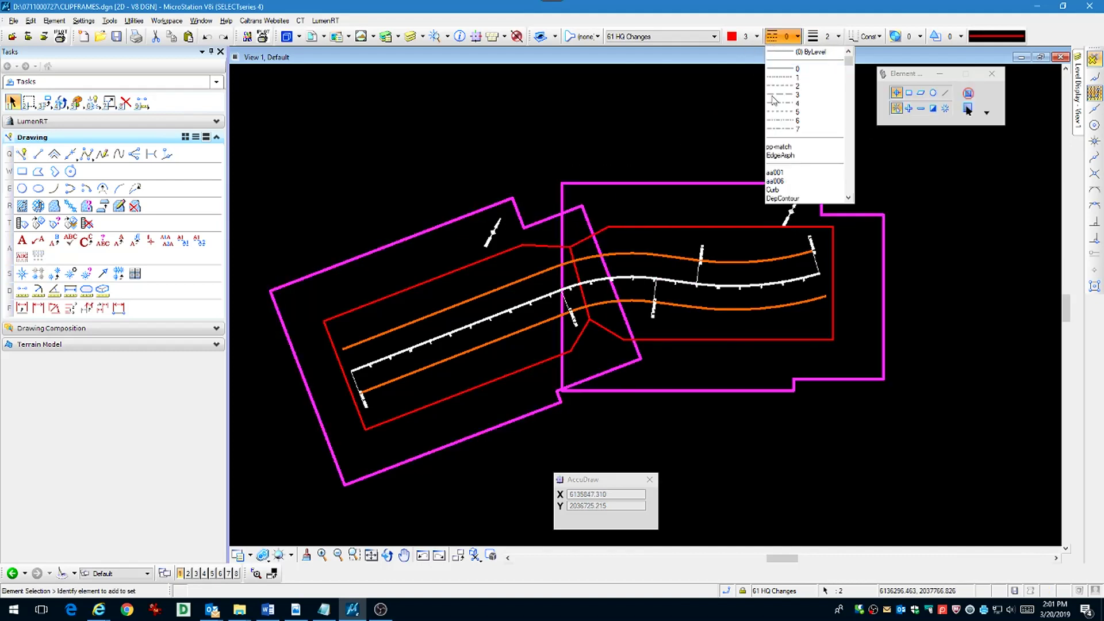
{"action": "left_click", "coordinate": [786, 95]}
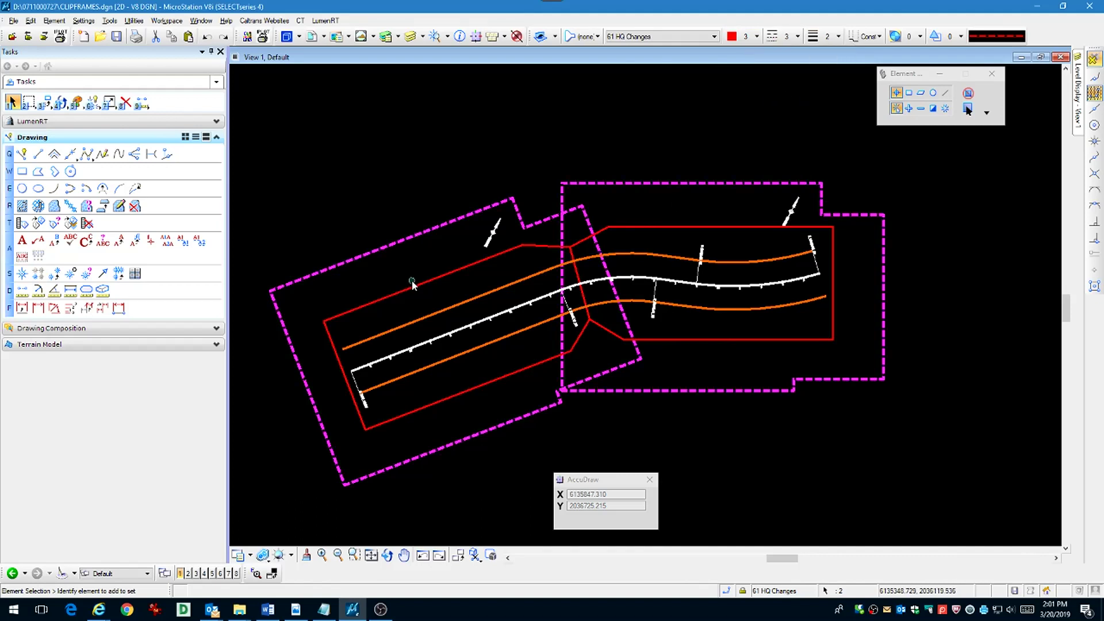
{"action": "left_click", "coordinate": [829, 37]}
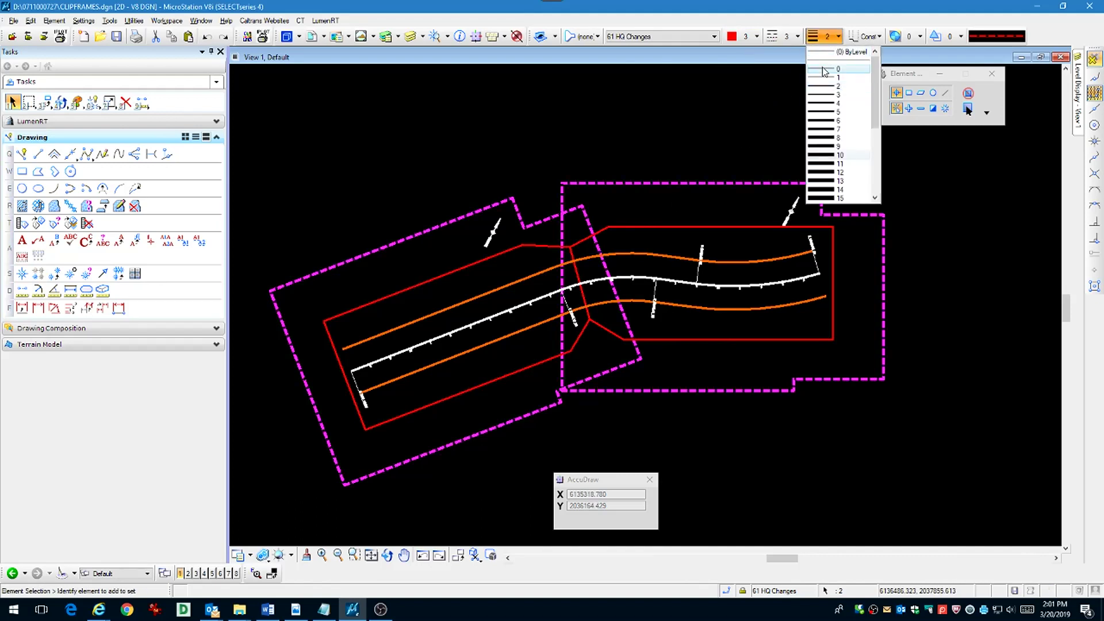
{"action": "left_click", "coordinate": [834, 60]}
{"action": "left_click", "coordinate": [443, 240]}
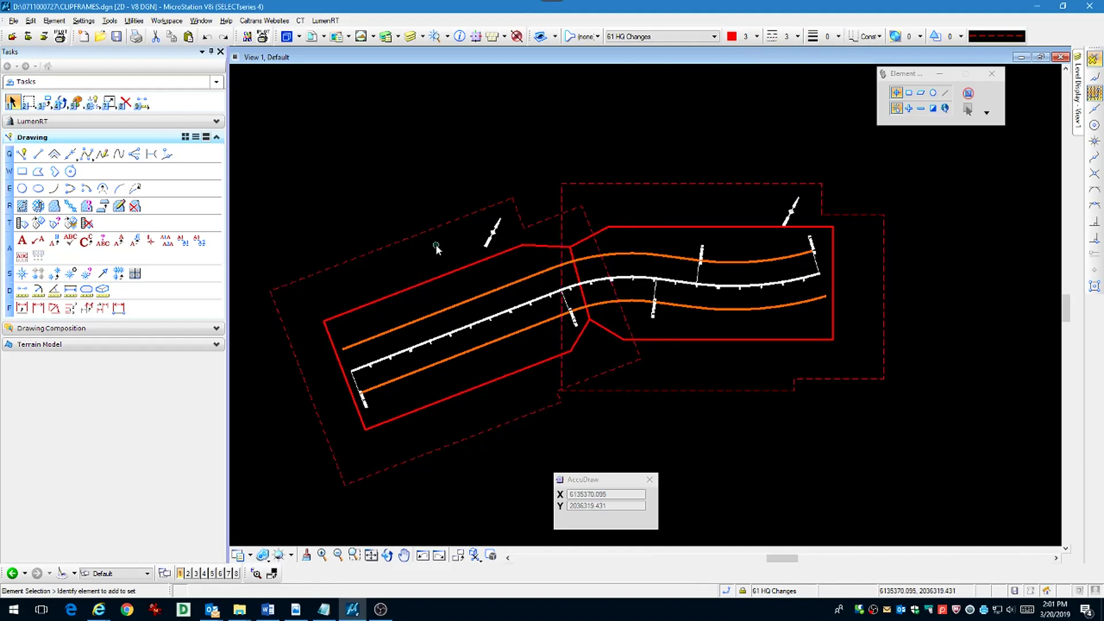
Step: Rotate the view by 2 points to align with the long upper edge of the first clip frame
{"action": "right_click", "coordinate": [448, 192]}
{"action": "mouse_move", "coordinate": [555, 284]}
{"action": "left_click", "coordinate": [623, 285]}
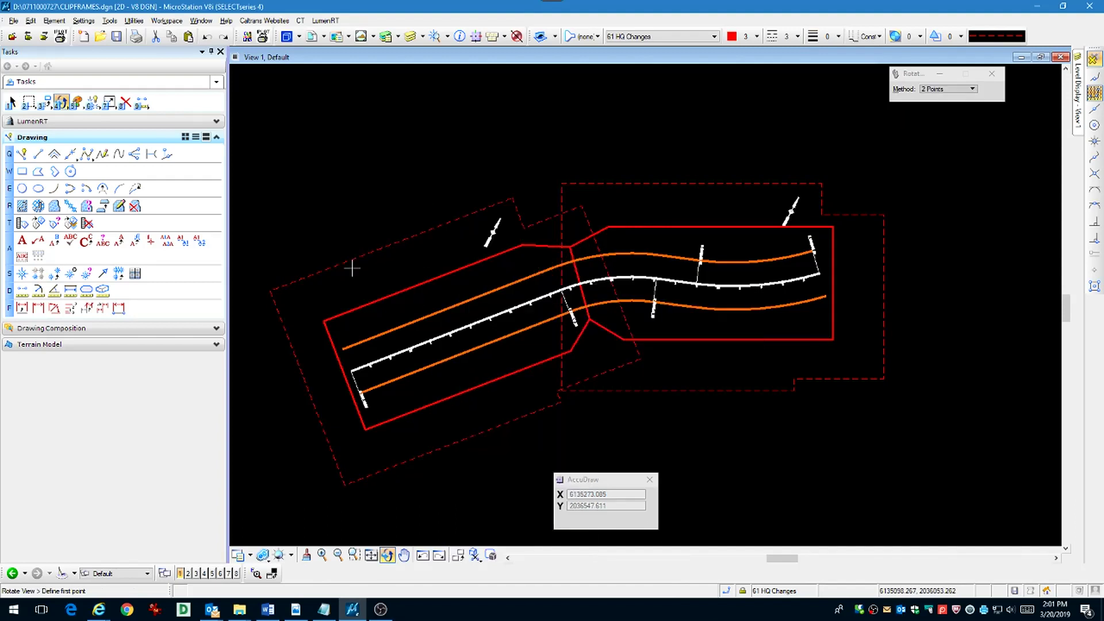
{"action": "left_click", "coordinate": [391, 244]}
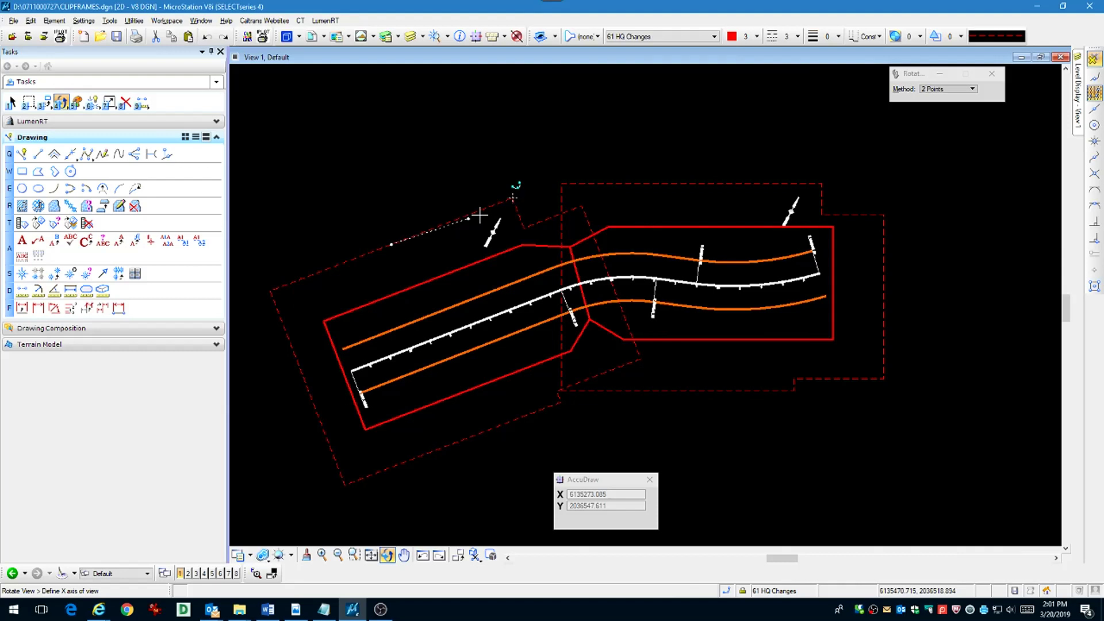
{"action": "left_click", "coordinate": [512, 198]}
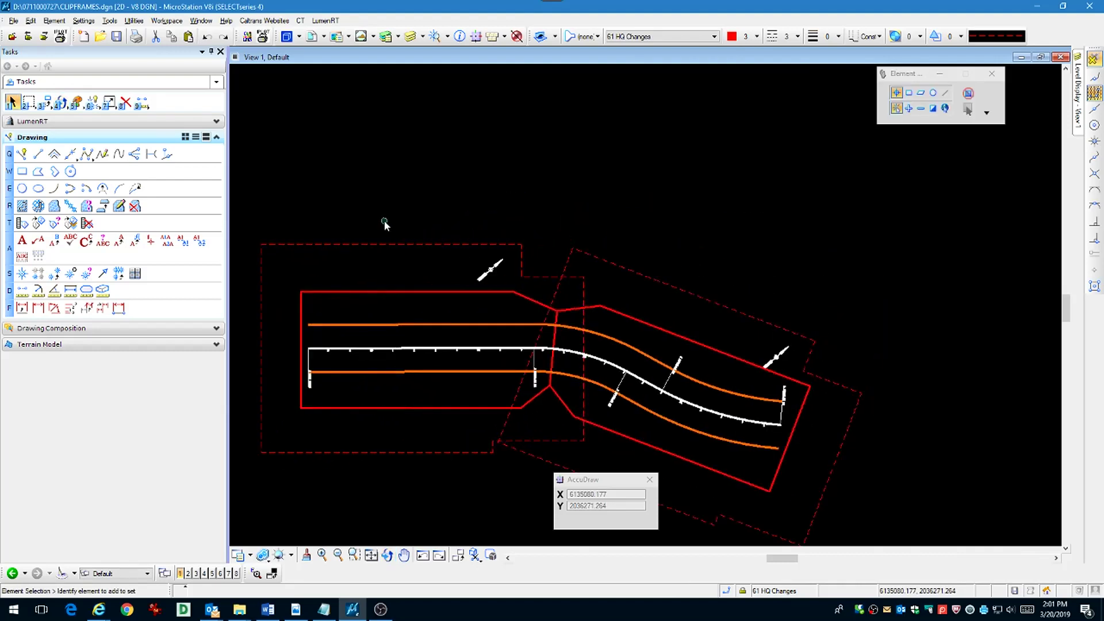
Step: Start a text placement with the text "ROTATION ANGLE =" and set its placement method to Fitted
{"action": "key", "text": "a"}
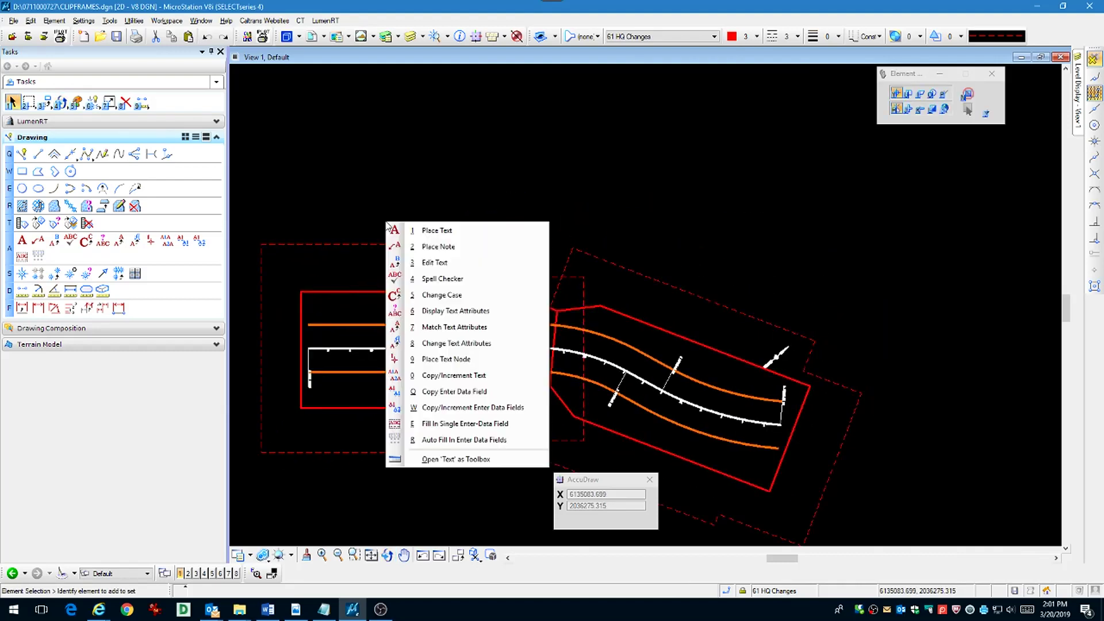
{"action": "left_click", "coordinate": [402, 229]}
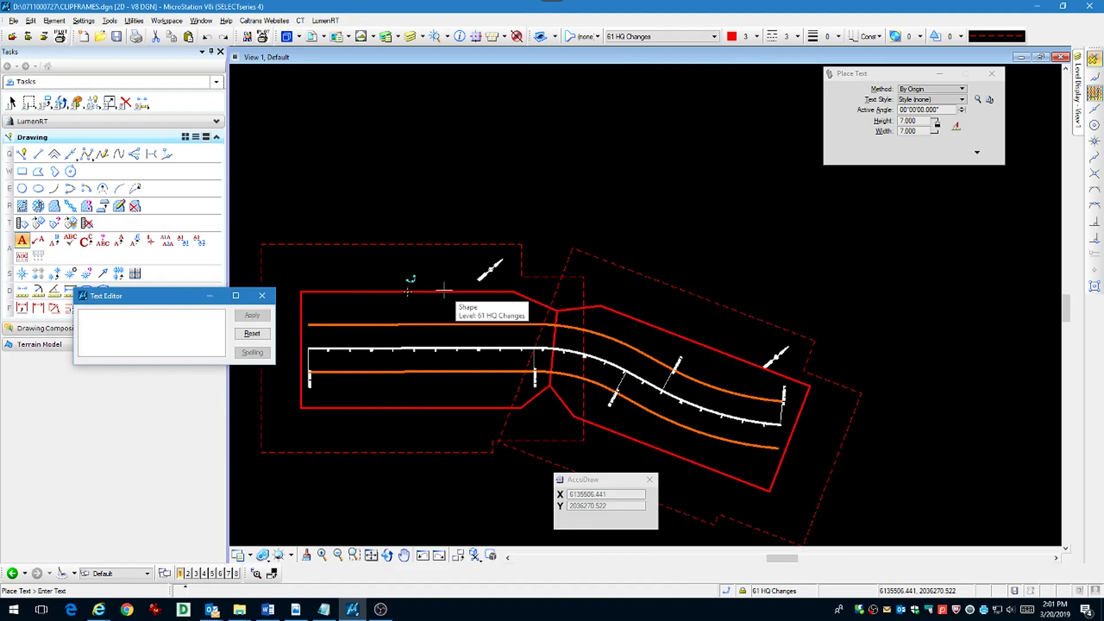
{"action": "left_click", "coordinate": [409, 292]}
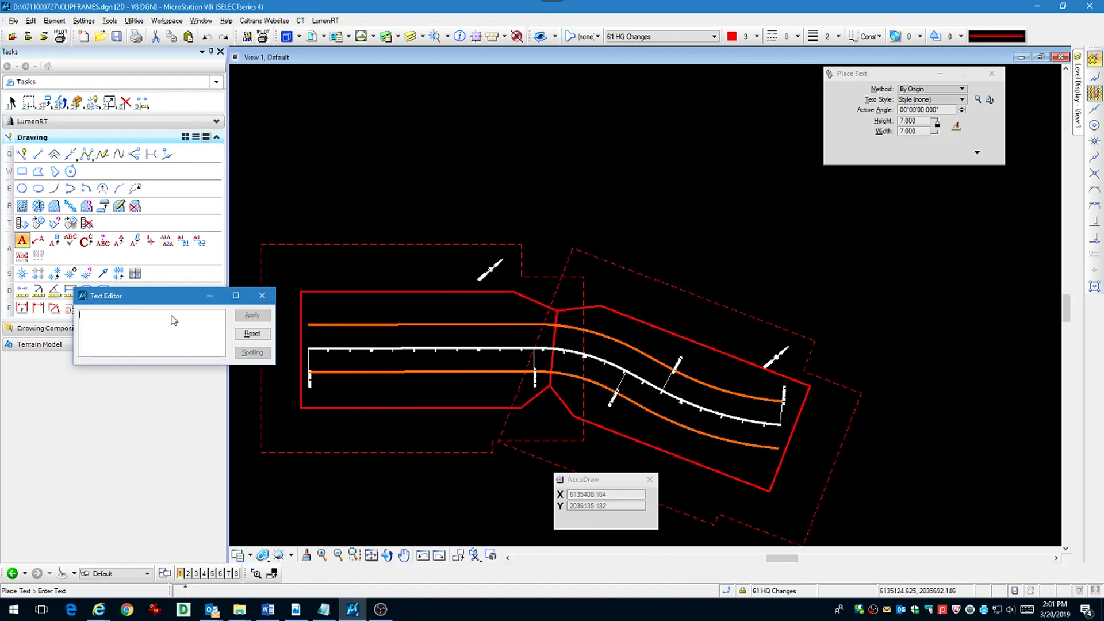
{"action": "type", "text": "ROTATION ANGLE ="}
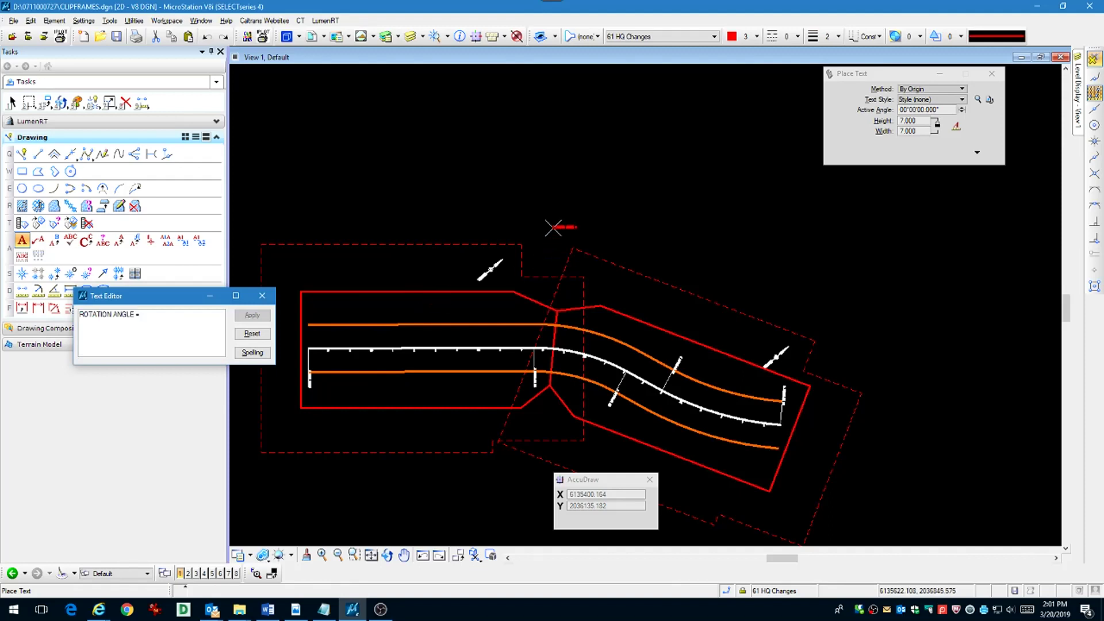
{"action": "left_click", "coordinate": [942, 90]}
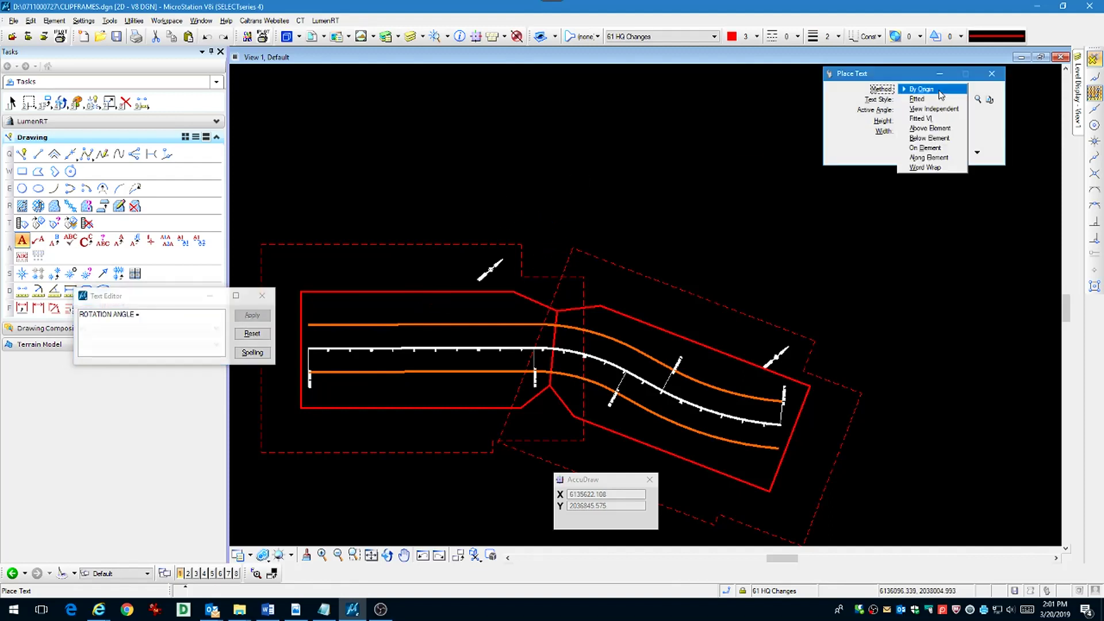
{"action": "left_click", "coordinate": [932, 100]}
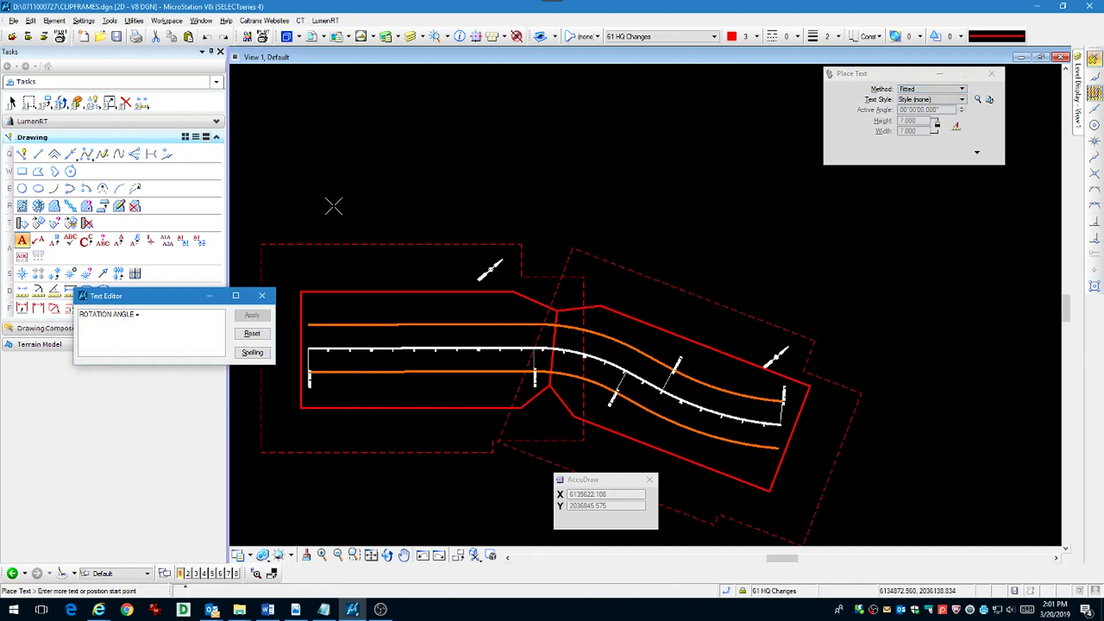
Step: Query the current view's rotation angle by running the key-in "mdl load getviewangle"
{"action": "key", "text": "Escape"}
{"action": "key", "text": "Return"}
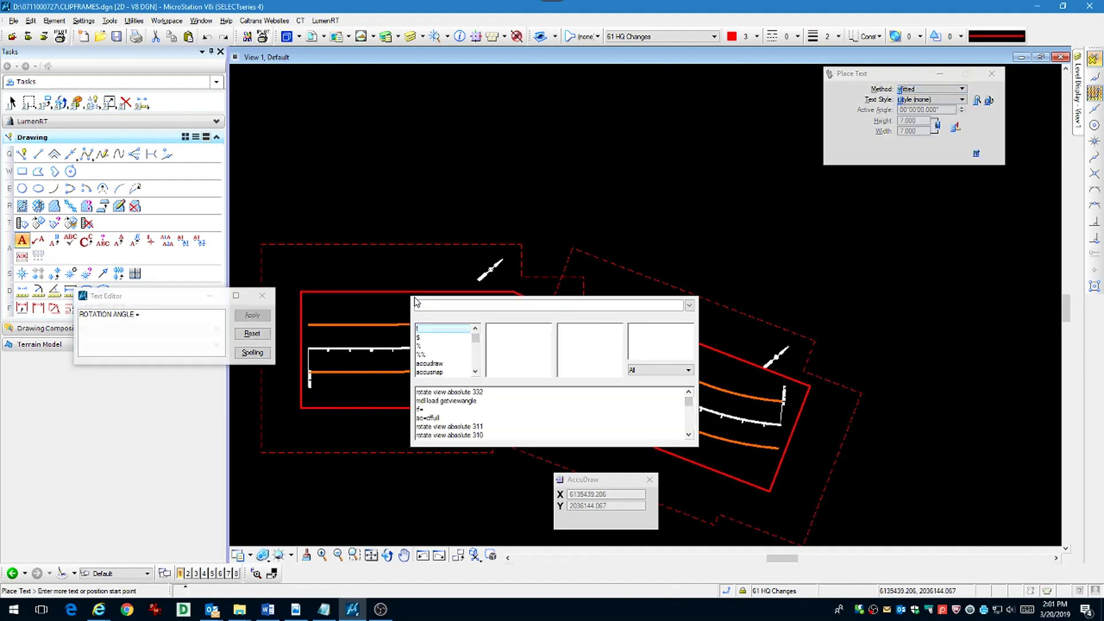
{"action": "key", "text": "Up"}
{"action": "key", "text": "Up"}
{"action": "key", "text": "Return"}
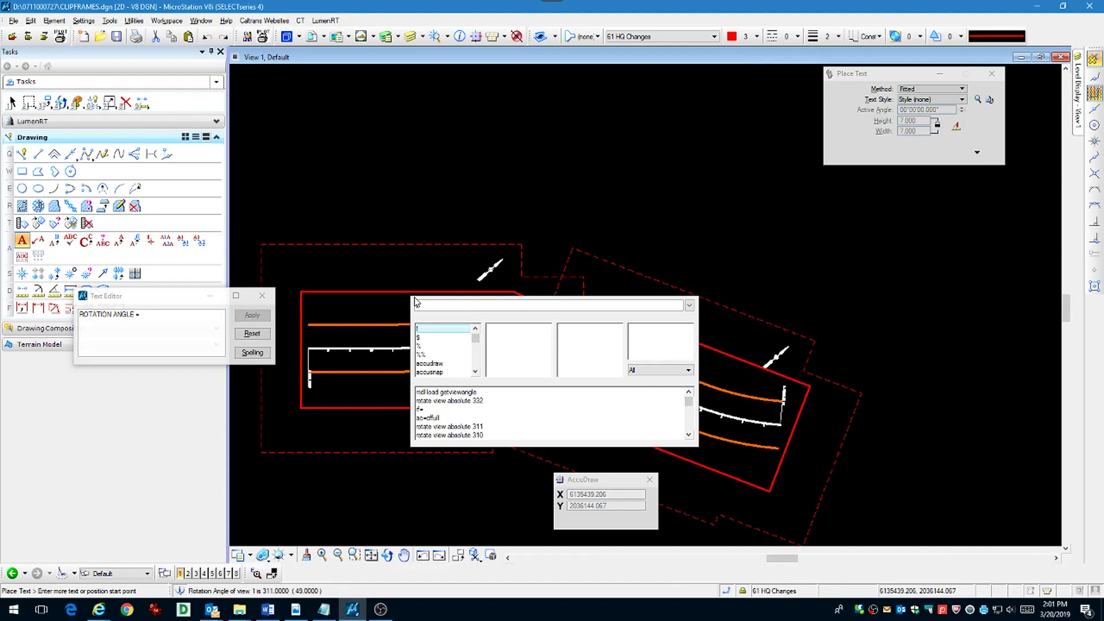
{"action": "key", "text": "Escape"}
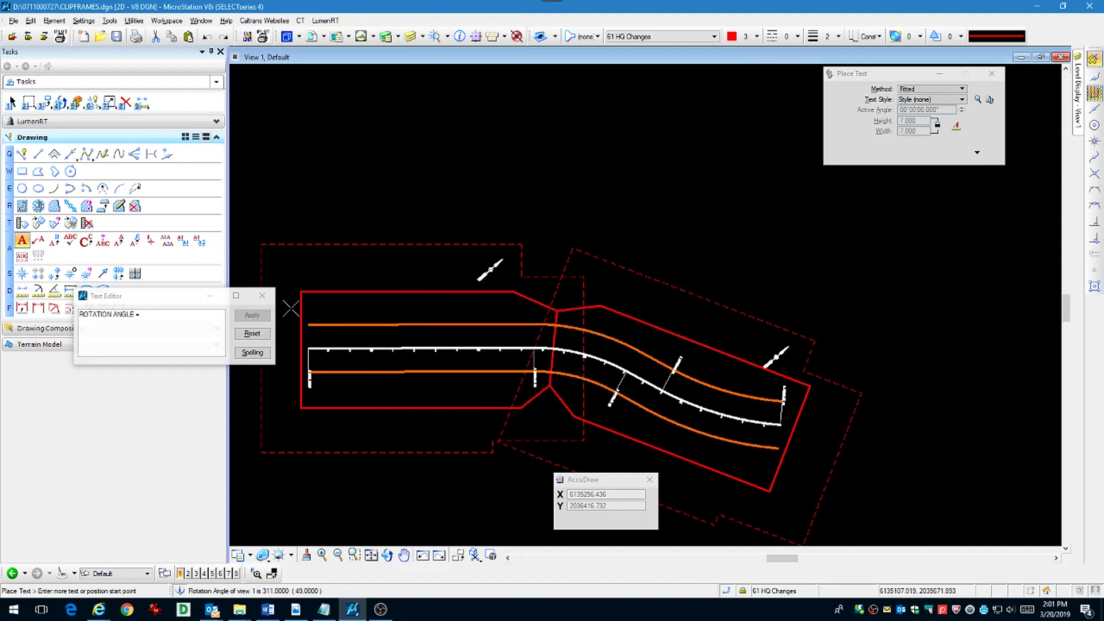
Step: Complete the note as "ROTATION ANGLE = 311" and place it fitted horizontally above the first clip frame
{"action": "left_click", "coordinate": [180, 328]}
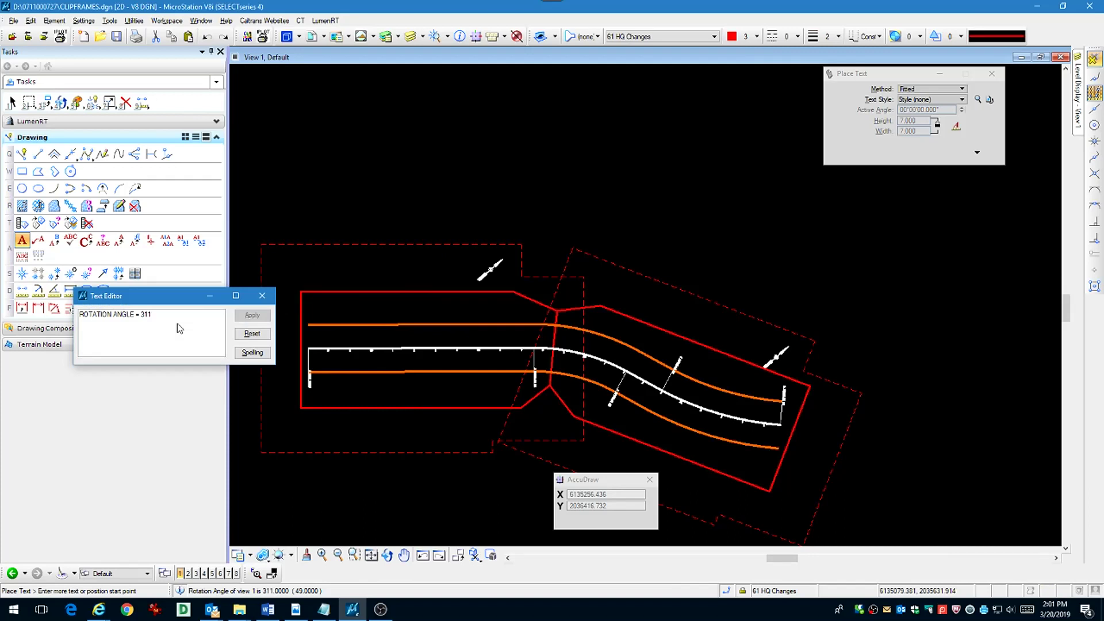
{"action": "left_click", "coordinate": [315, 171]}
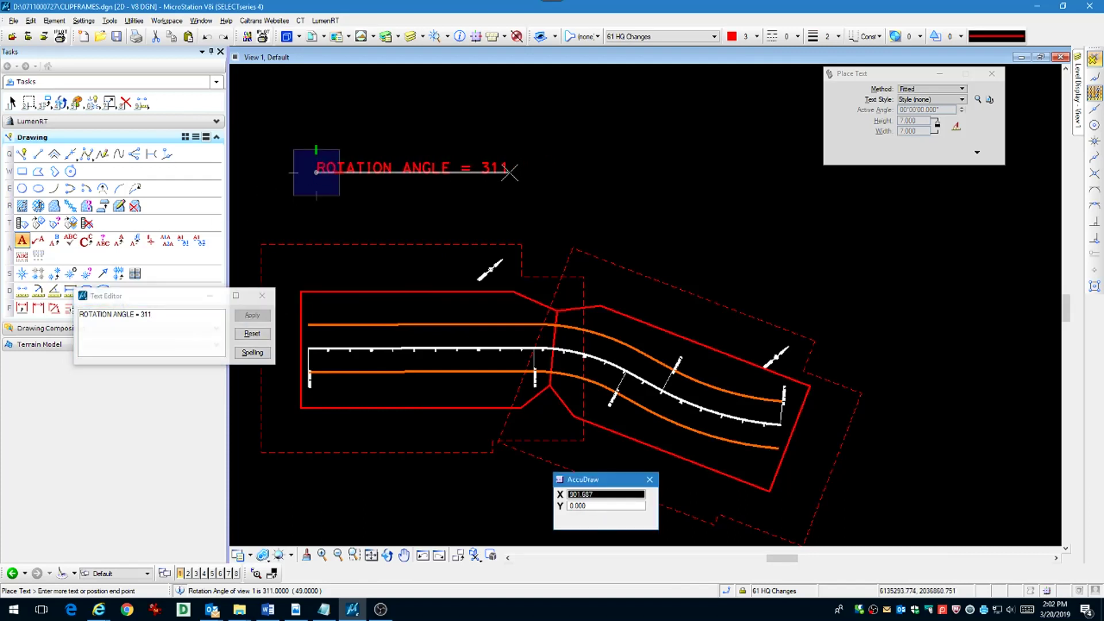
{"action": "left_click", "coordinate": [510, 171]}
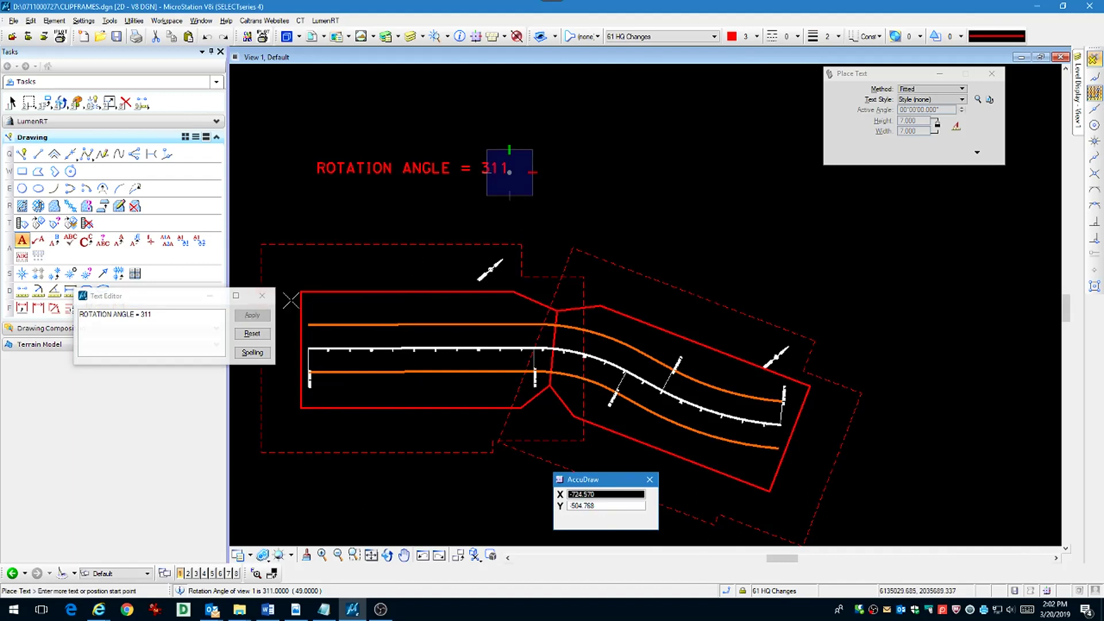
Step: Place a fitted text label "L-1" between the rotation angle note and the first clip frame
{"action": "right_click", "coordinate": [361, 244]}
{"action": "type", "text": "L"}
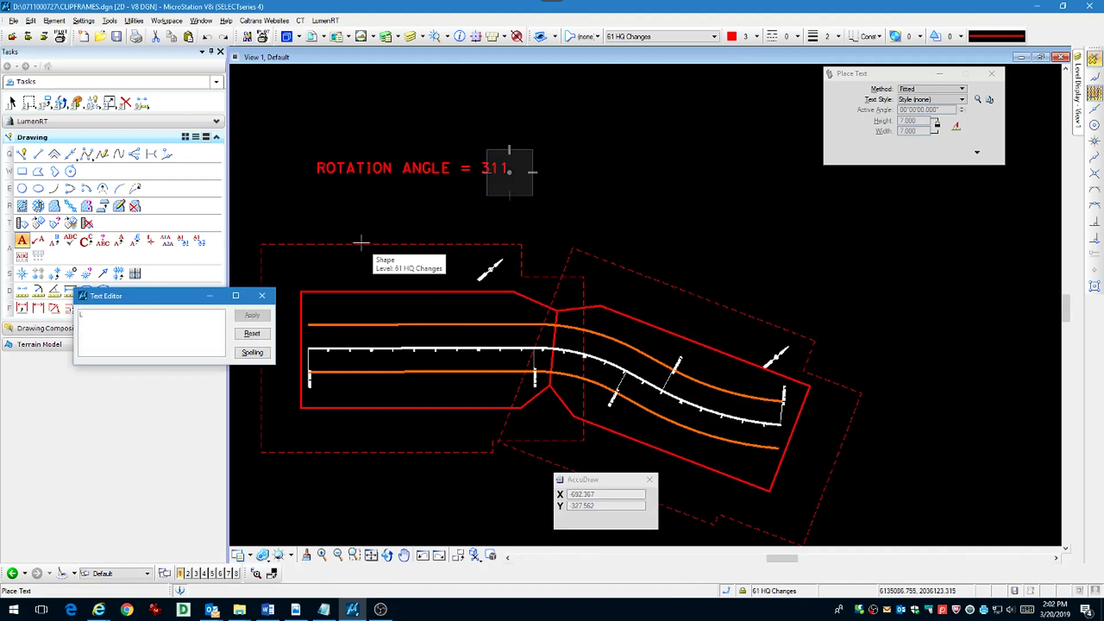
{"action": "type", "text": "-1"}
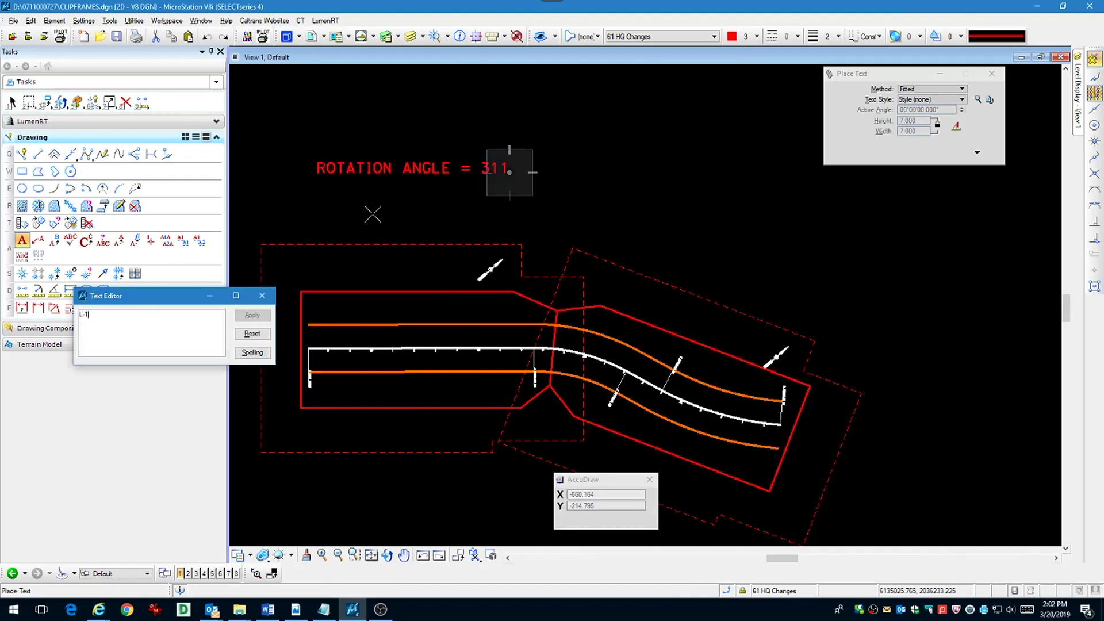
{"action": "left_click", "coordinate": [432, 213]}
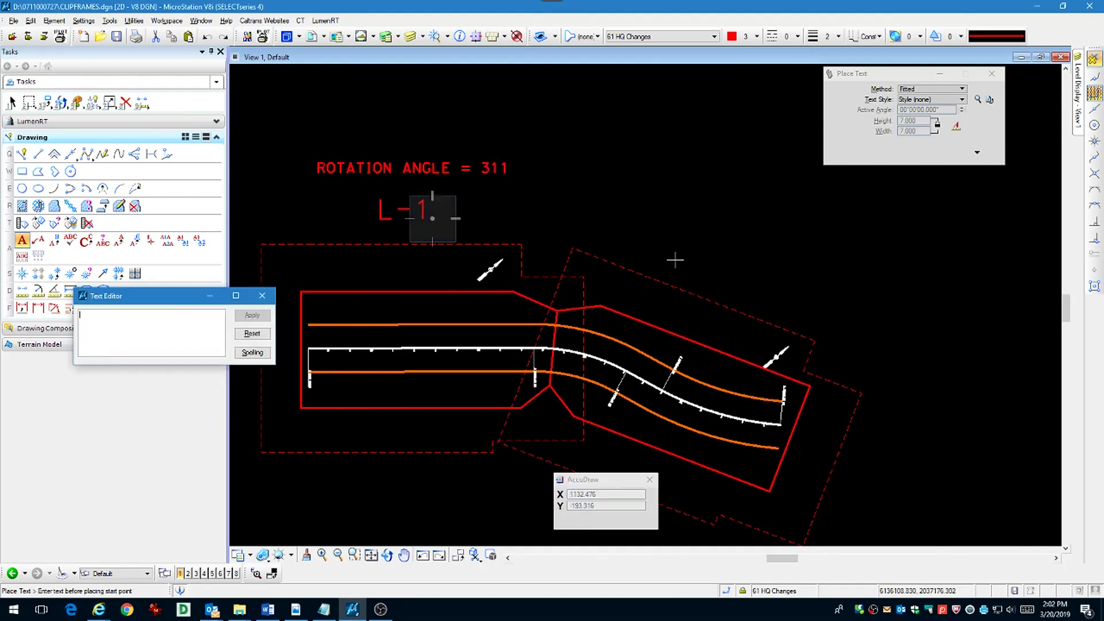
Step: Rotate the view by 2 points to align with the long upper edge of the second clip frame
{"action": "left_click", "coordinate": [388, 555]}
{"action": "left_click", "coordinate": [573, 249]}
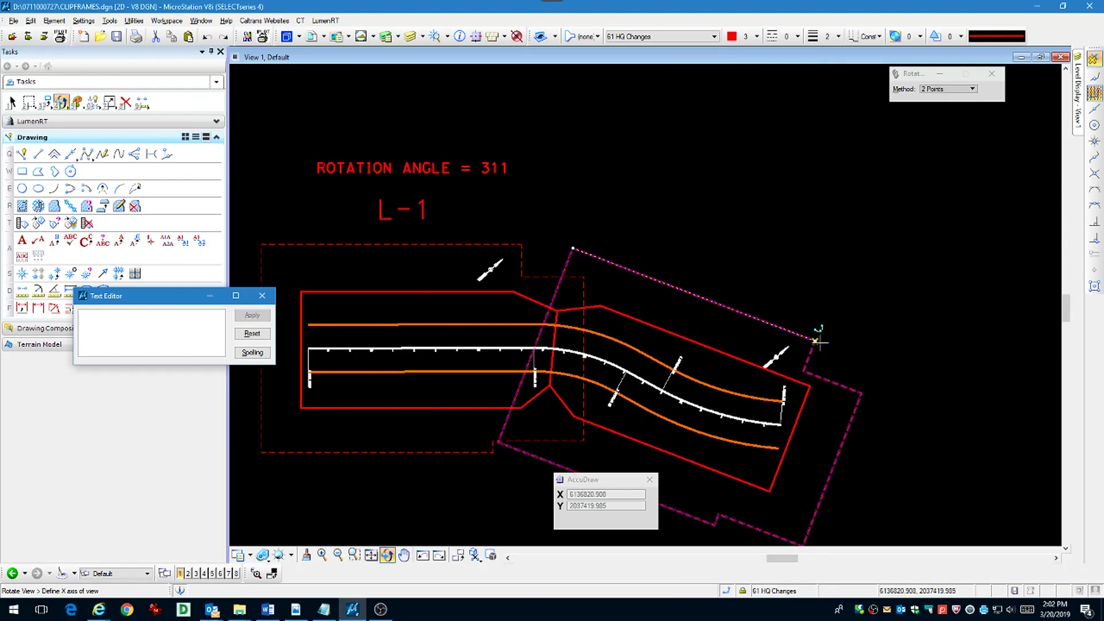
{"action": "left_click", "coordinate": [817, 342]}
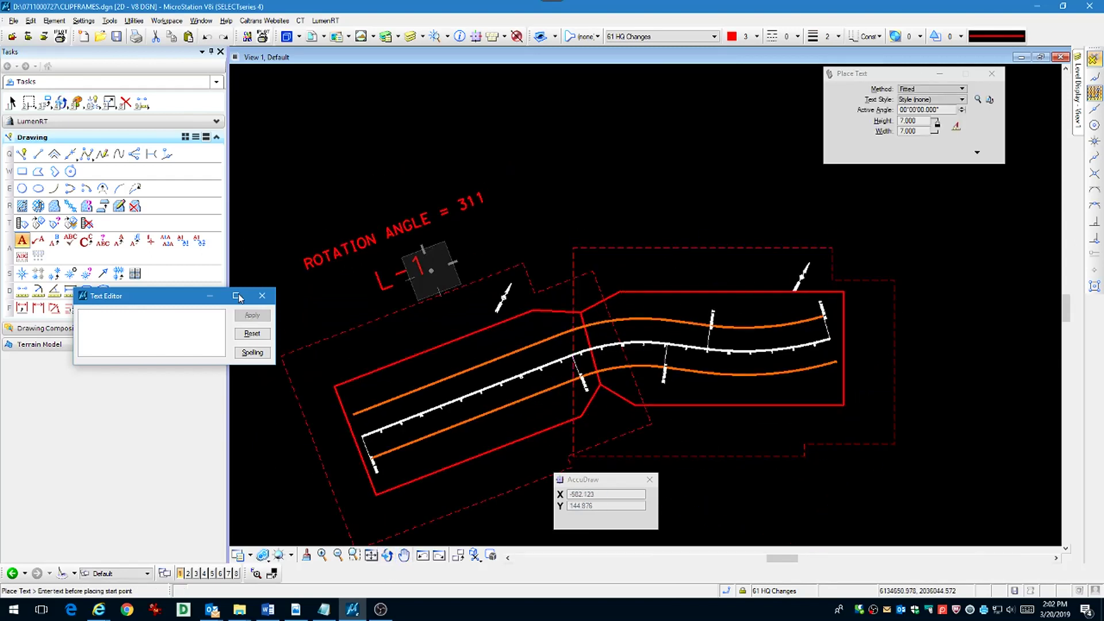
Step: Begin a text note reading "ROTATION ANGLE =" and query the view's rotation angle with the key-in "mdl load getviewangle"
{"action": "type", "text": "ROTATION ANGLE ="}
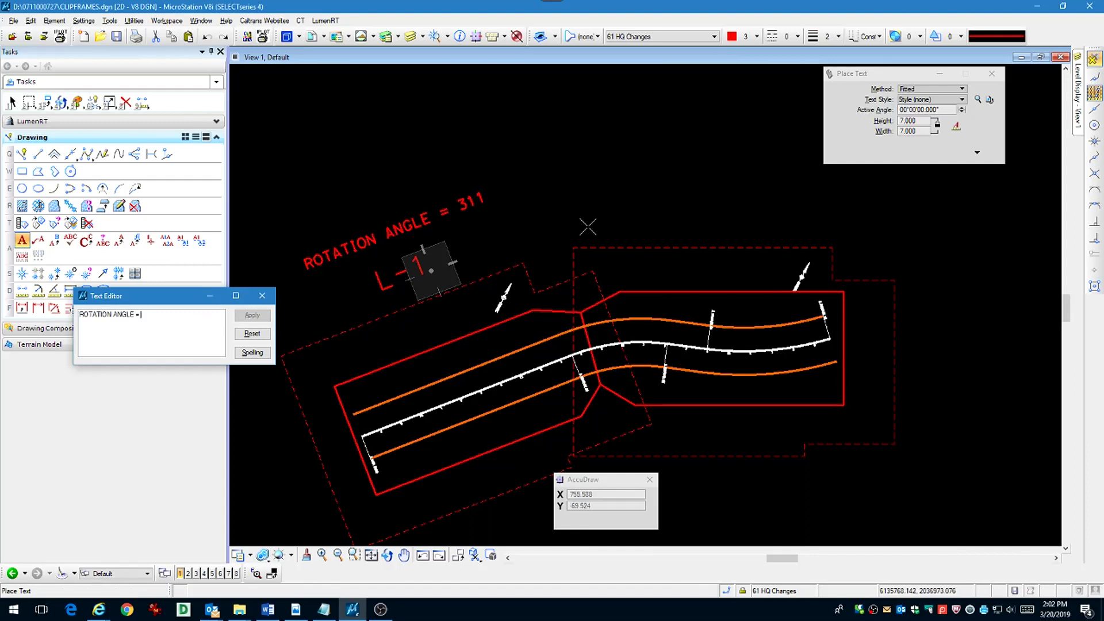
{"action": "key", "text": "Escape"}
{"action": "key", "text": "Return"}
{"action": "key", "text": "Up"}
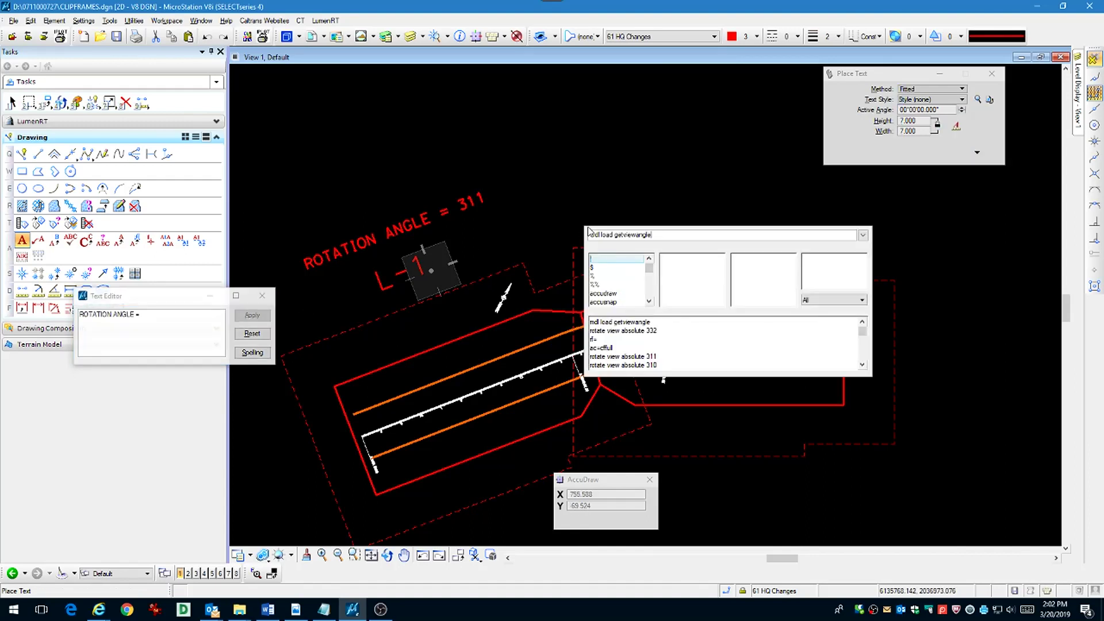
{"action": "key", "text": "Return"}
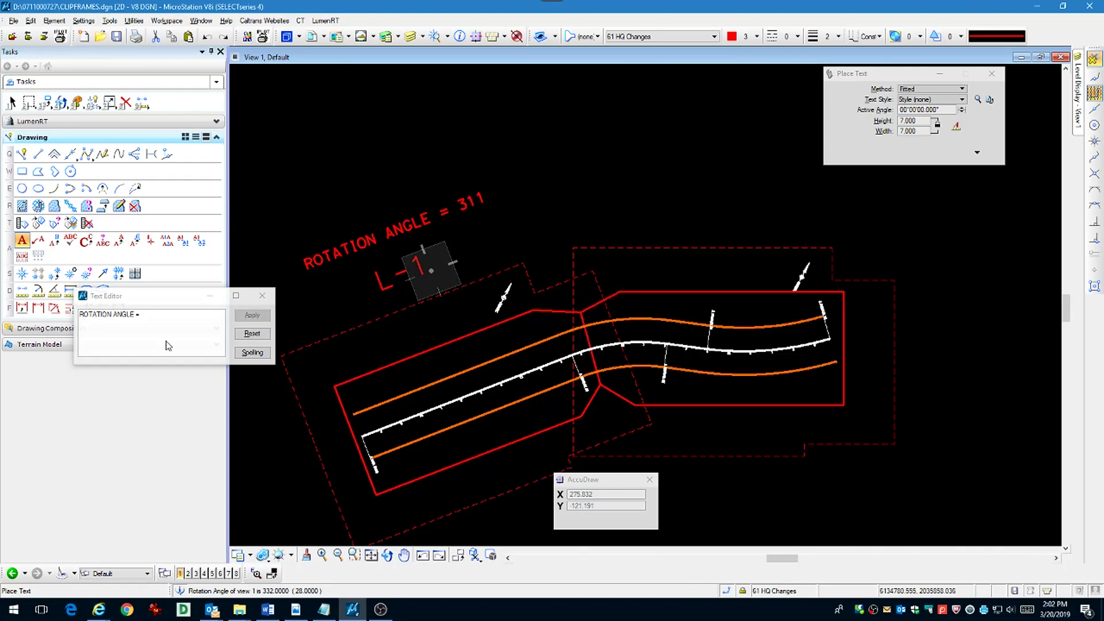
Step: Complete the note as "ROTATION ANGLE = 332" and place it fitted horizontally above the second clip frame
{"action": "left_click", "coordinate": [176, 334]}
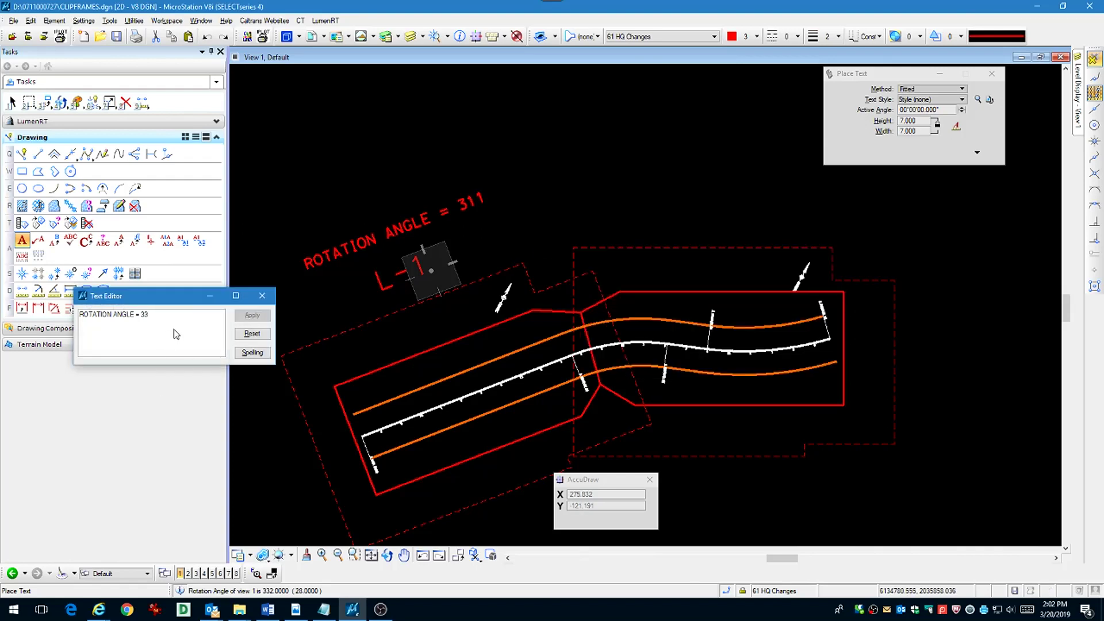
{"action": "left_click", "coordinate": [628, 183]}
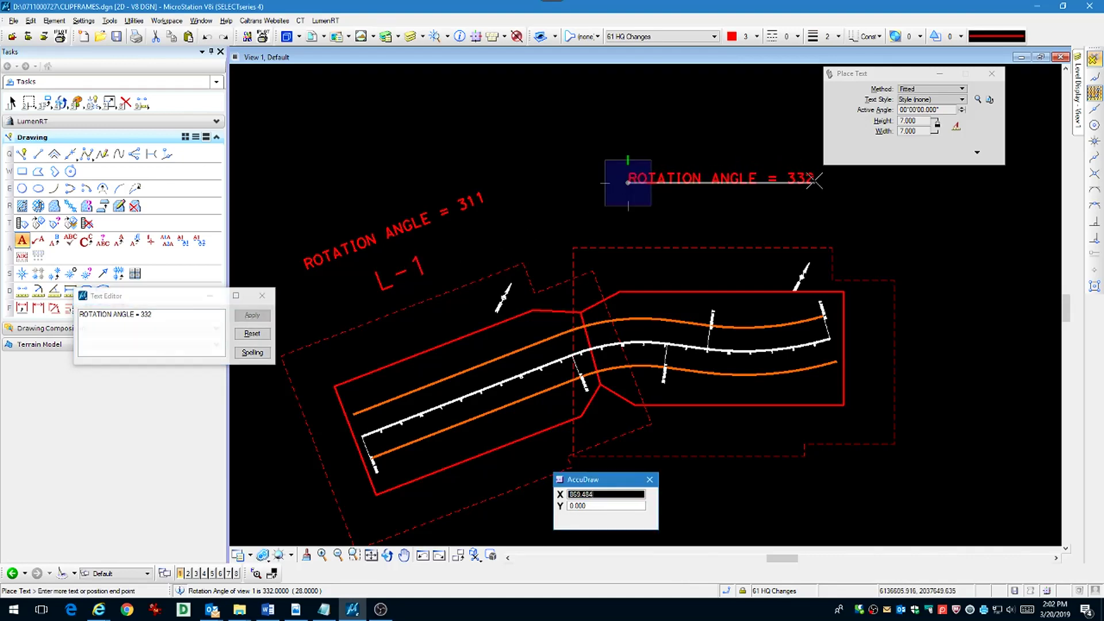
{"action": "left_click", "coordinate": [813, 182]}
{"action": "right_click", "coordinate": [757, 203]}
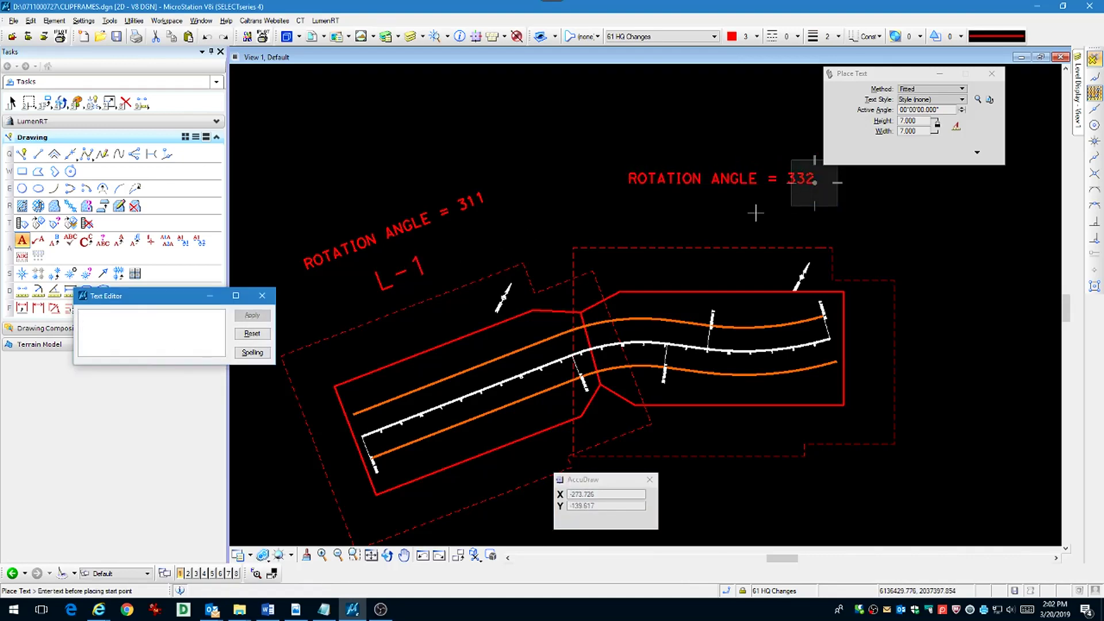
Step: Place a fitted text label "L-2" between the rotation angle note and the second clip frame, and end text placement
{"action": "type", "text": "L-2"}
{"action": "left_click", "coordinate": [700, 219]}
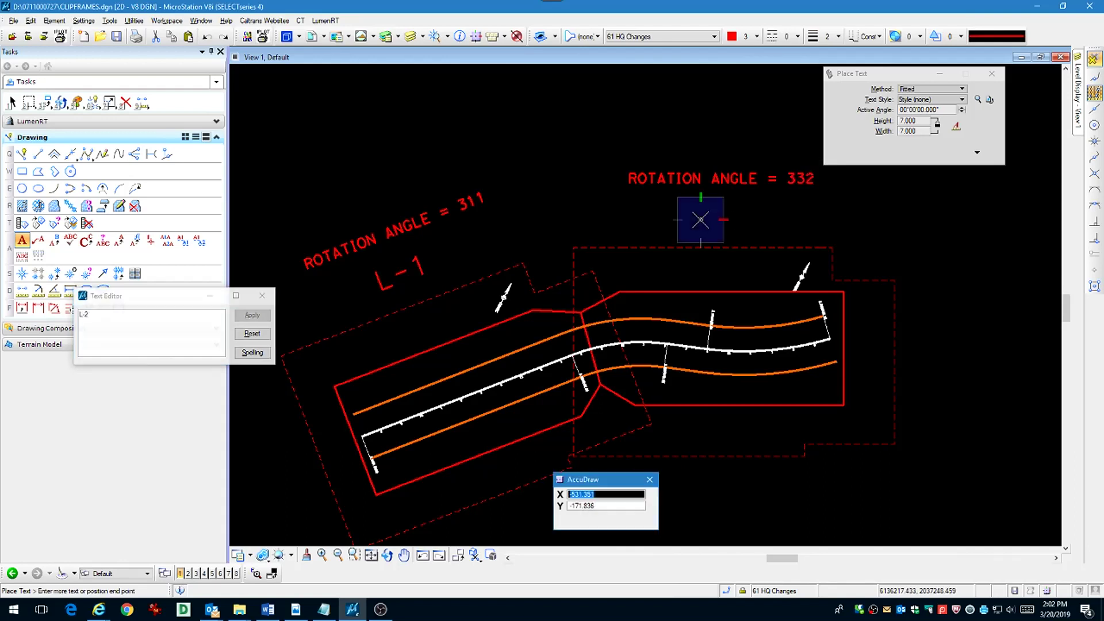
{"action": "left_click", "coordinate": [756, 220]}
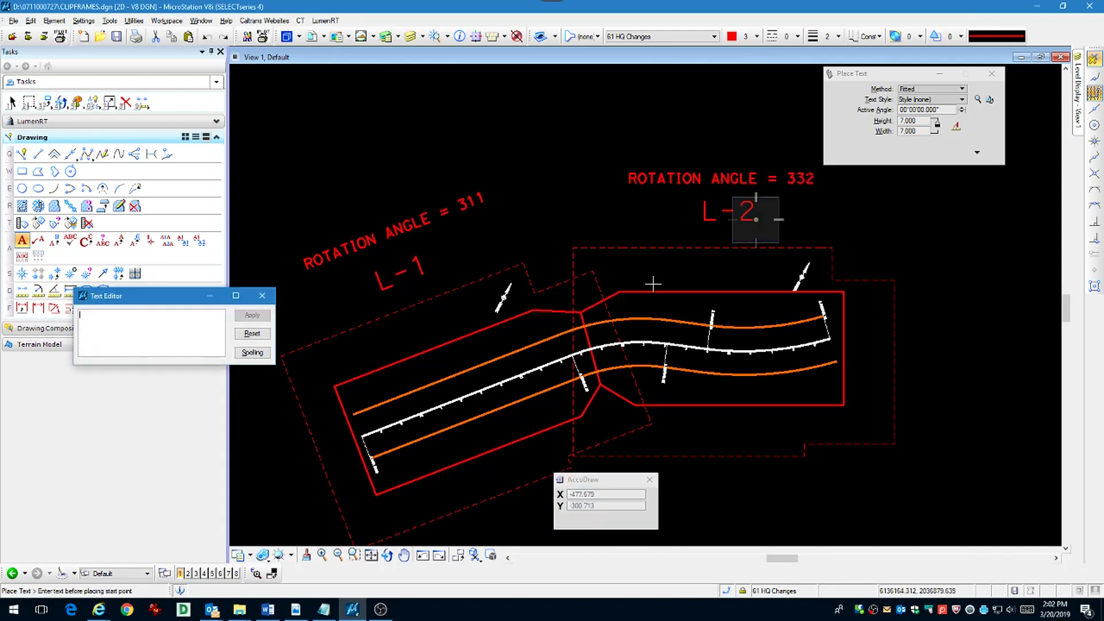
{"action": "key", "text": "Escape"}
{"action": "key", "text": "Escape"}
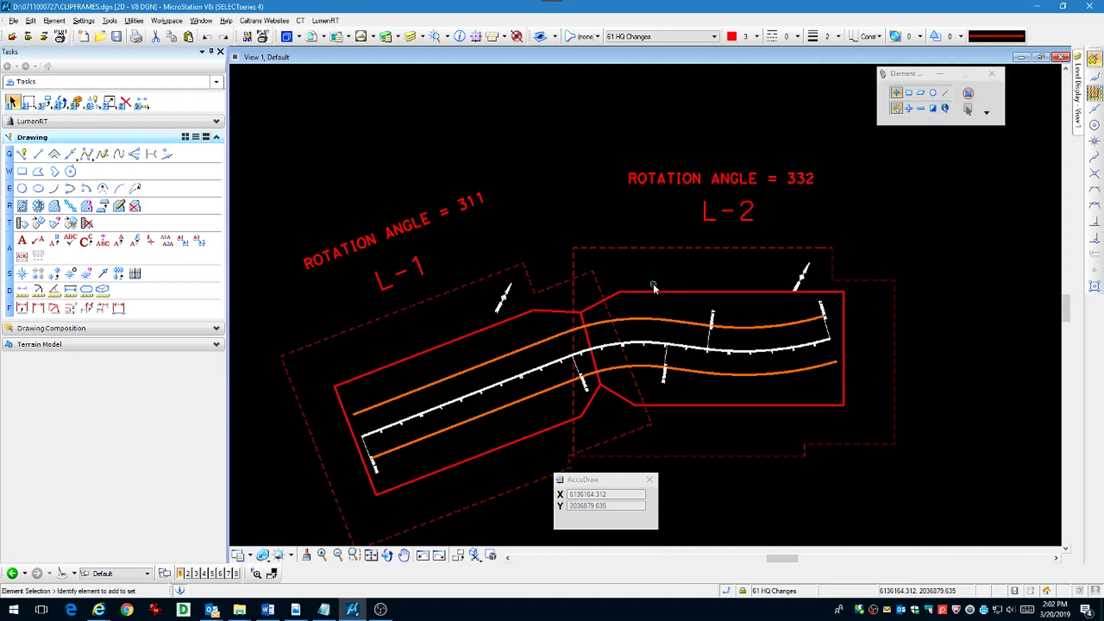
Step: Save the clip frames file with its settings and return the view to its unrotated orientation
{"action": "key", "text": "ctrl+f"}
{"action": "key", "text": "ctrl+s"}
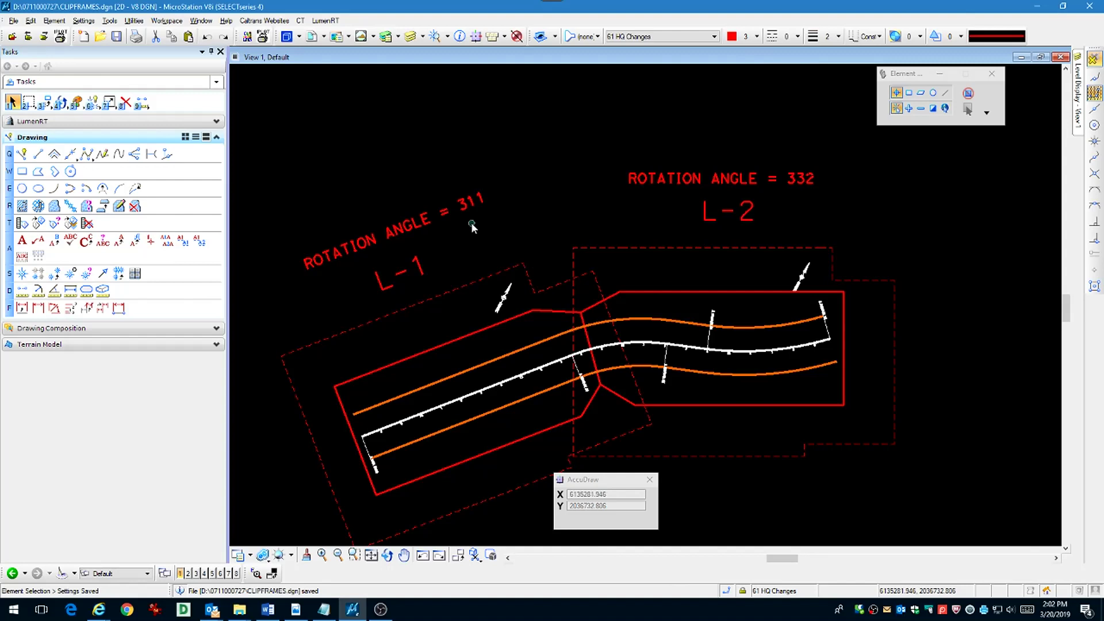
{"action": "scroll", "coordinate": [456, 181], "scroll_direction": "down", "scroll_amount": 1}
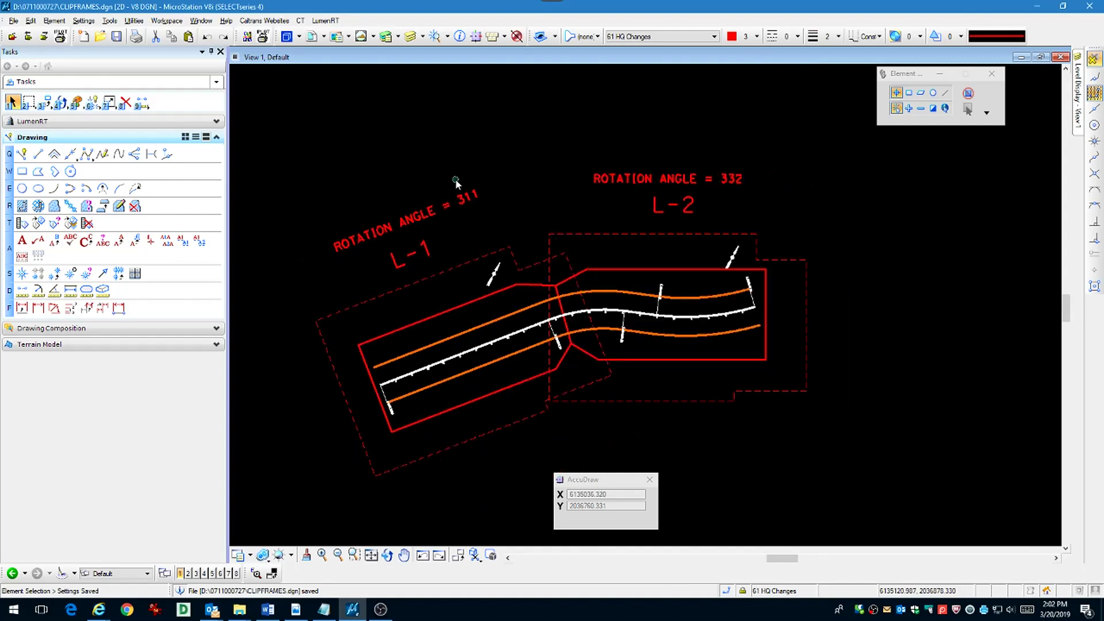
{"action": "key", "text": "r"}
{"action": "key", "text": "v"}
{"action": "right_click", "coordinate": [462, 203]}
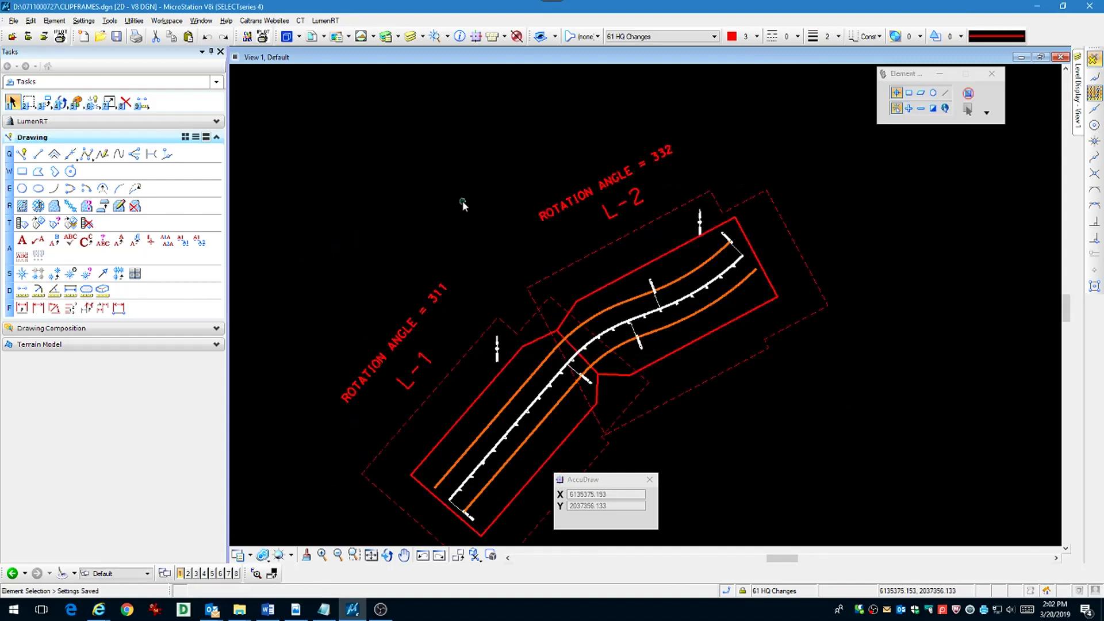
Step: Close CLIPFRAMES.dgn and start creating a new design file in the same project folder
{"action": "key", "text": "ctrl+w"}
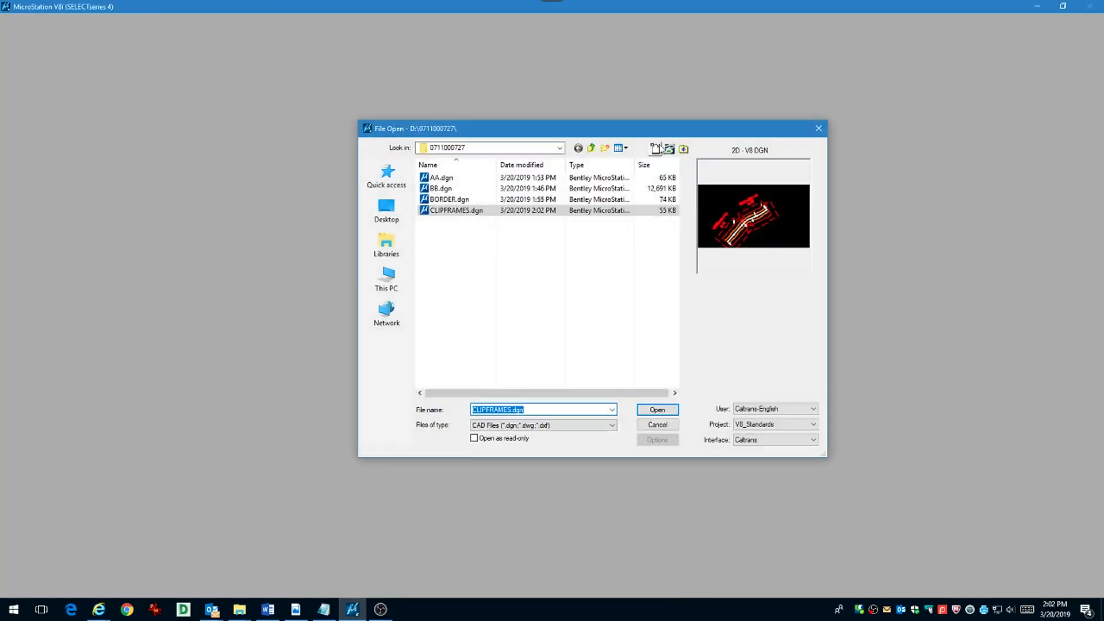
{"action": "left_click", "coordinate": [659, 148]}
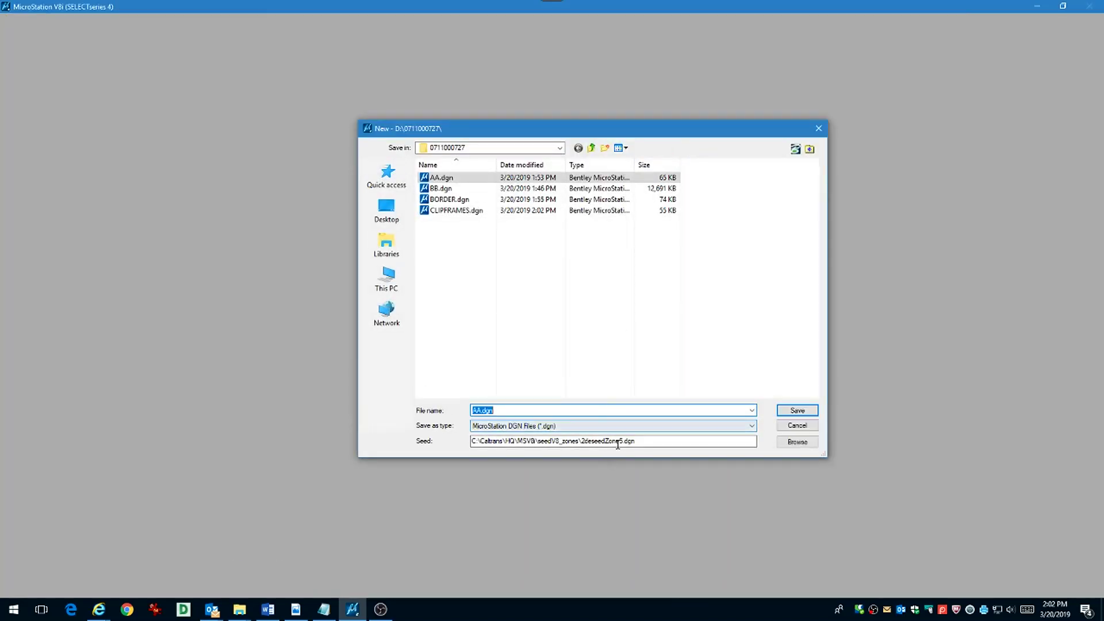